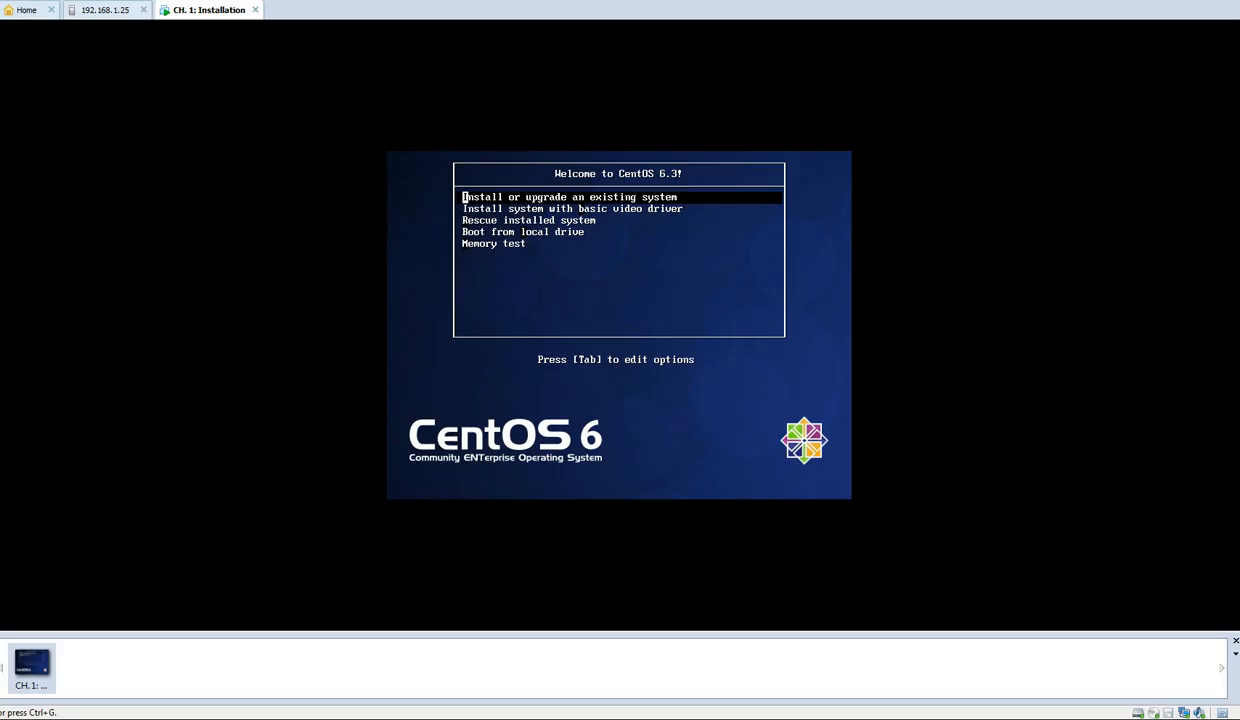
Look through the CentOS 6.3 boot menu entries down to Memory test and return to Install or upgrade an existing system
left_click(621, 276)
key("Down")
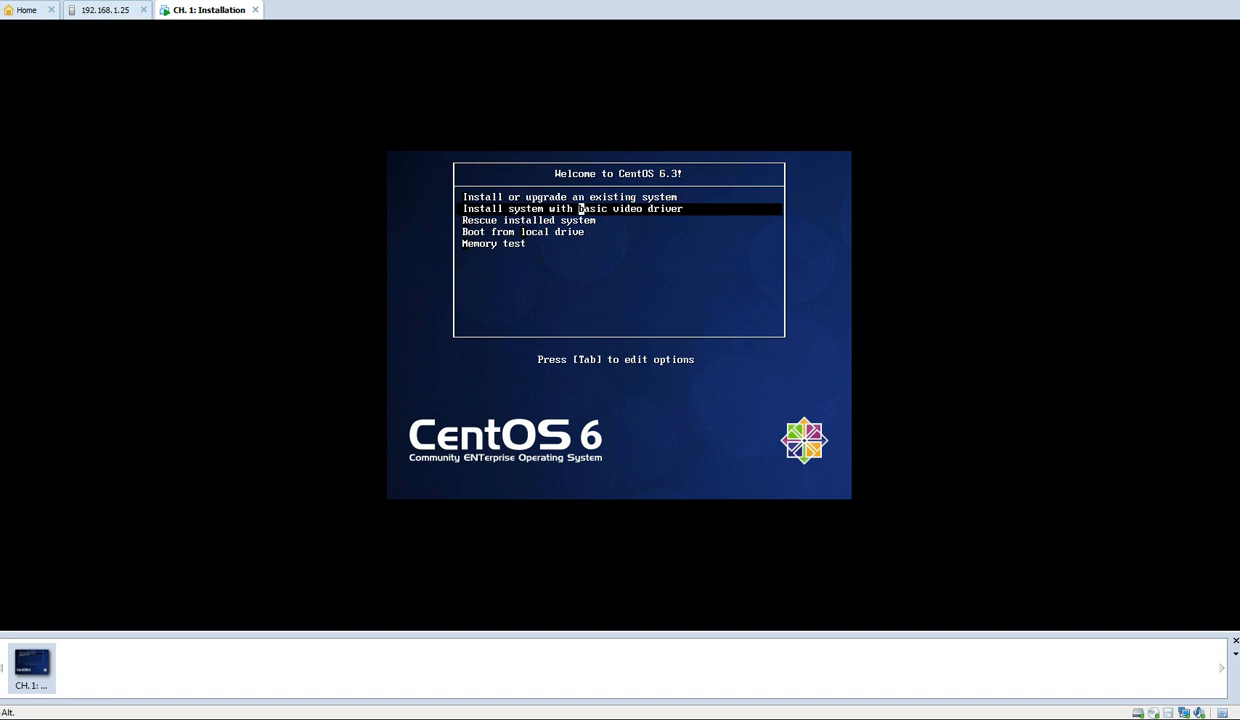
key("Down")
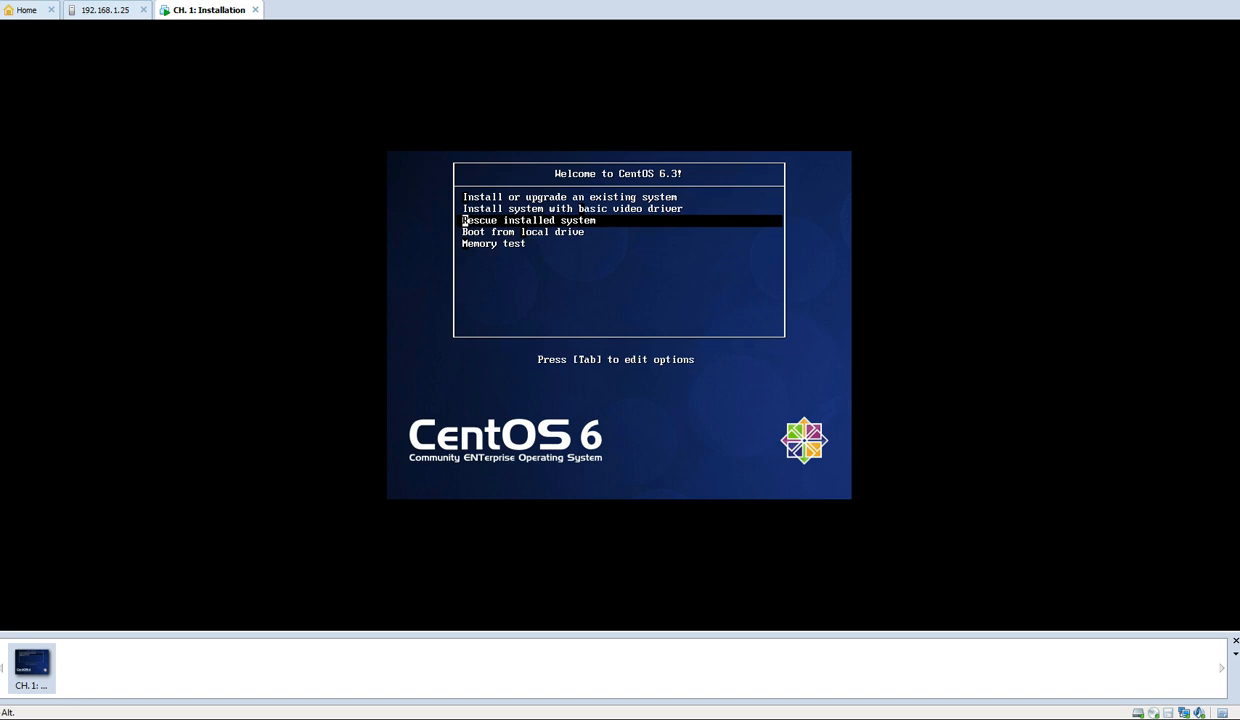
key("Down")
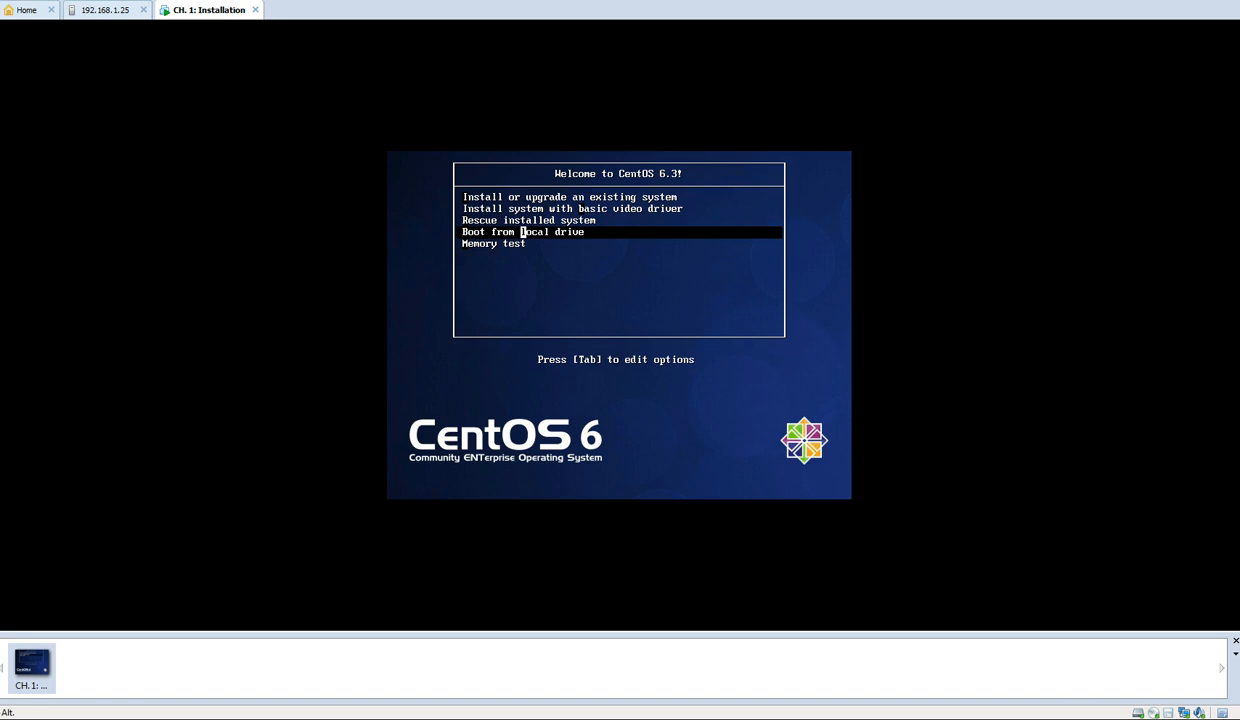
key("Down")
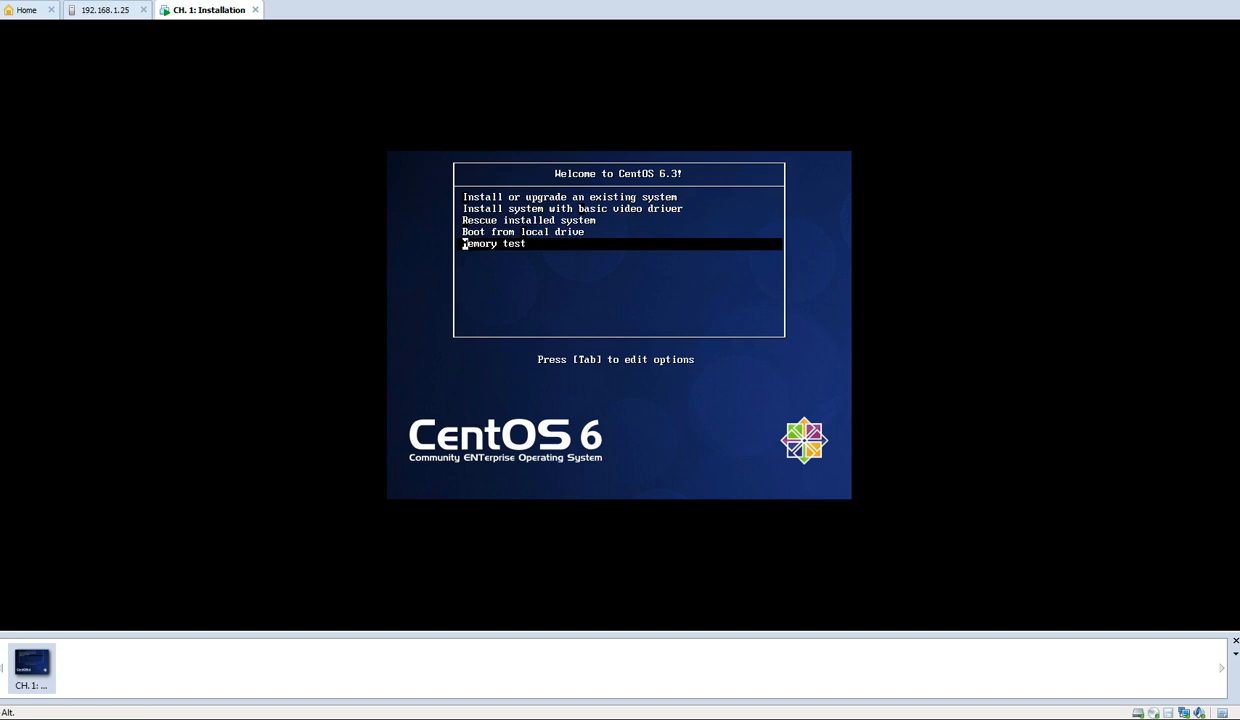
key("Up")
key("Up")
key("Up")
key("Up")
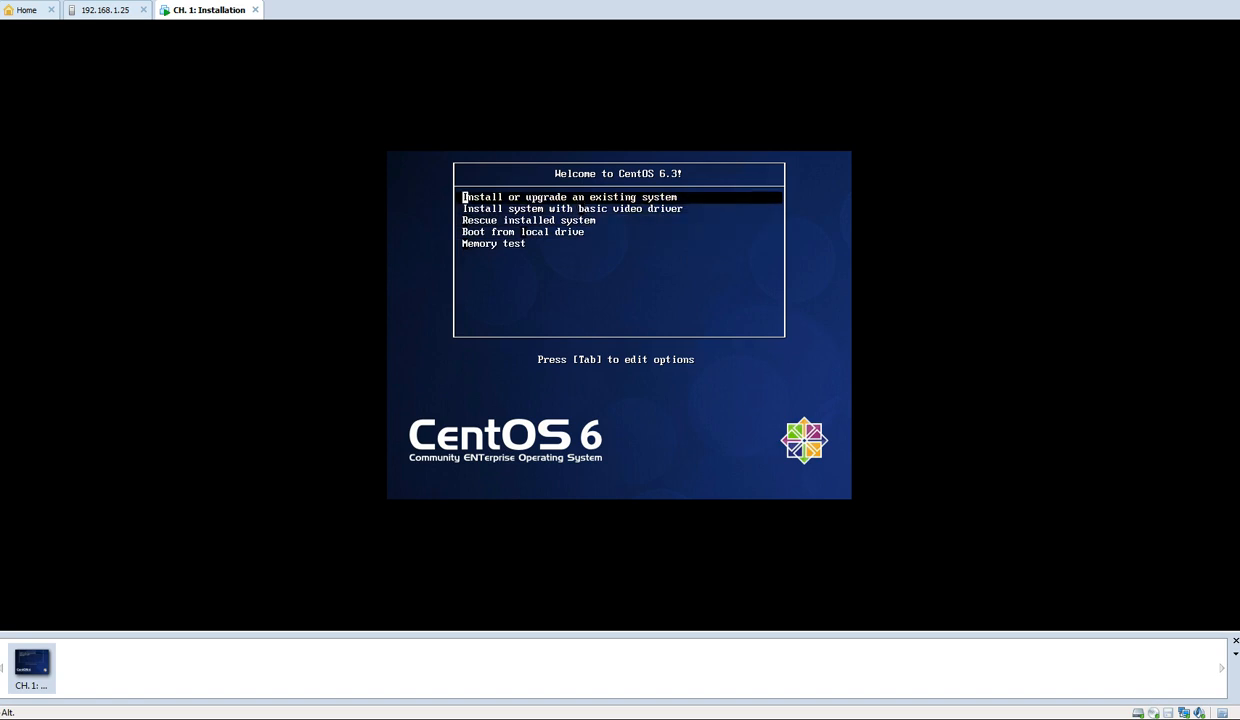
Start the Install or upgrade an existing system entry and skip the disc media test
key("Return")
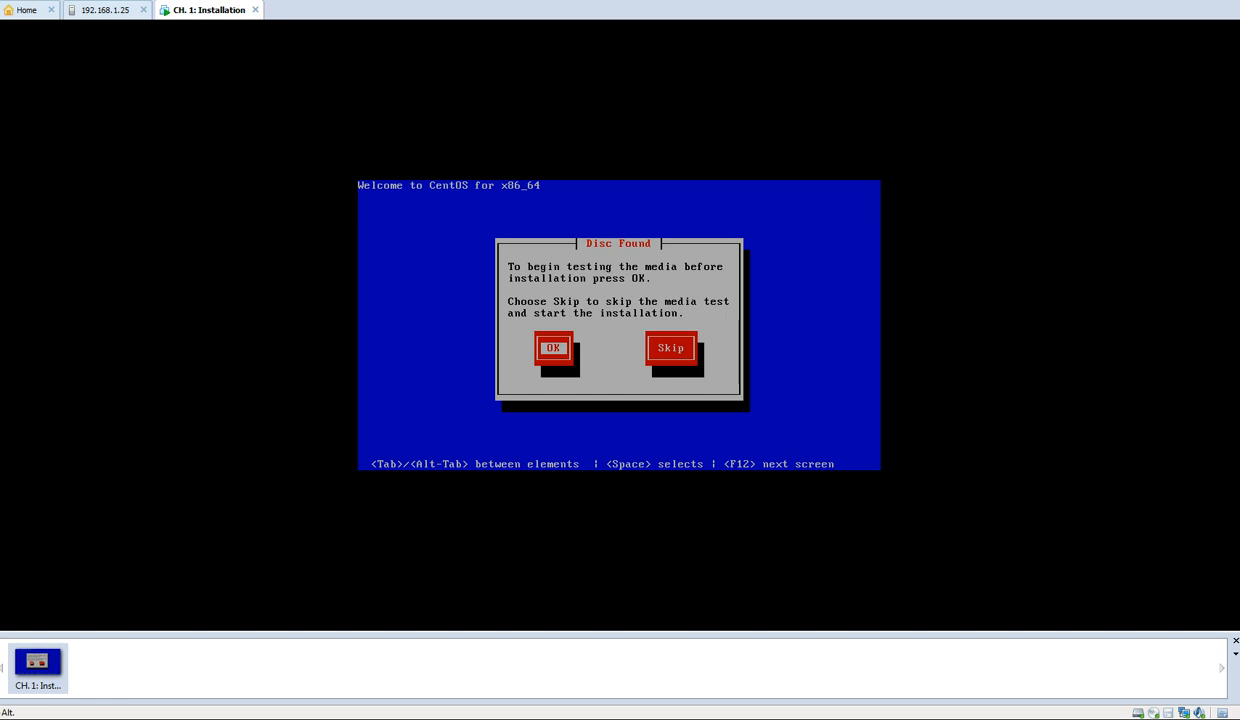
key("Tab")
key("Return")
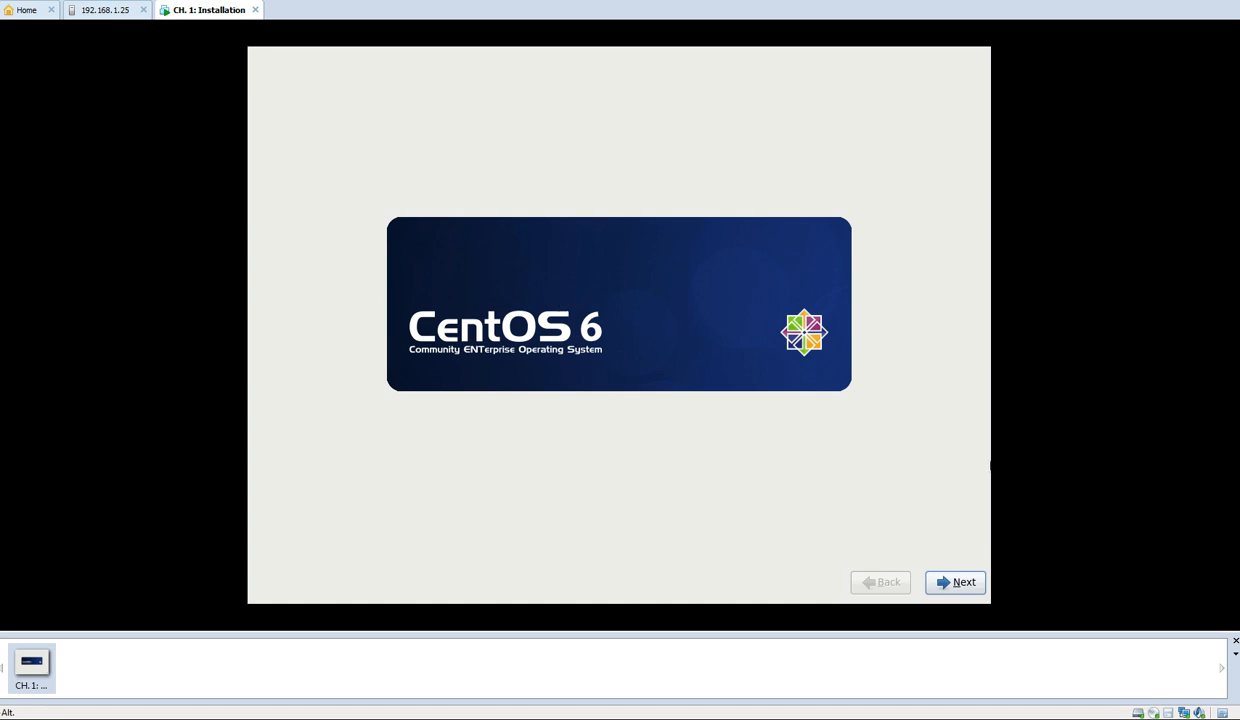
Continue past the welcome screen and accept English as the installation language
left_click(965, 585)
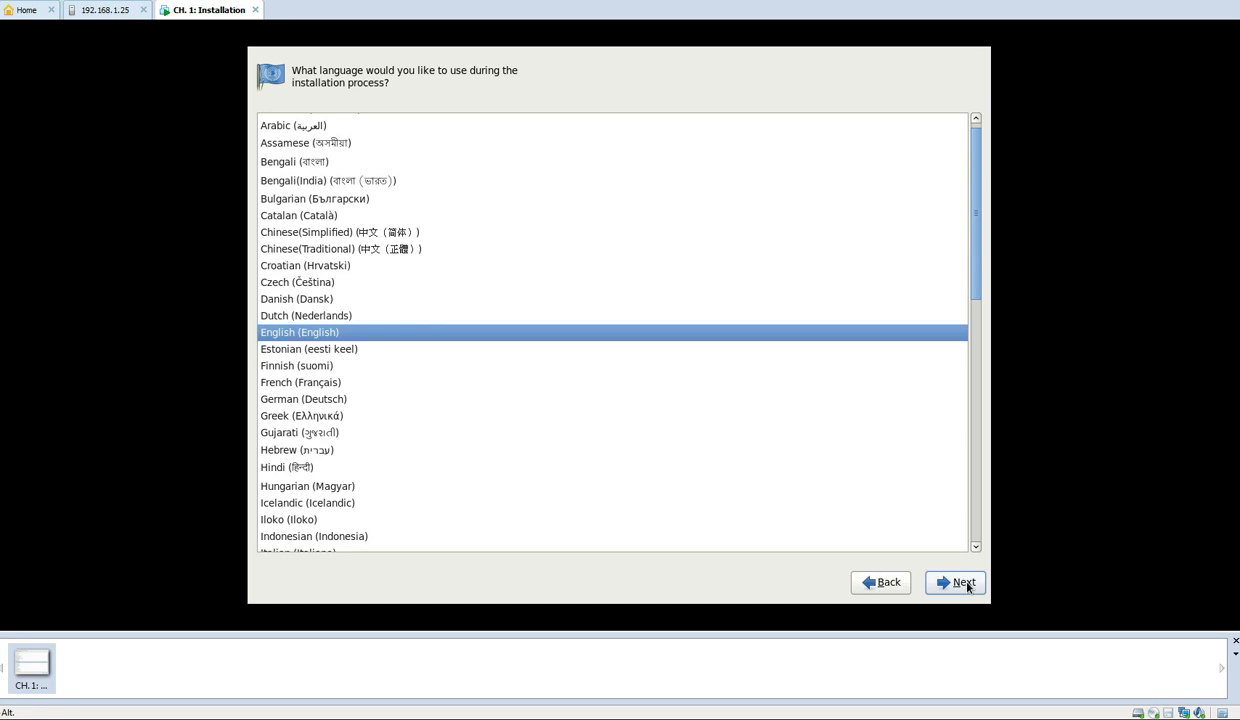
mouse_move(981, 148)
left_mouse_down()
mouse_move(969, 415)
mouse_move(974, 147)
left_mouse_up()
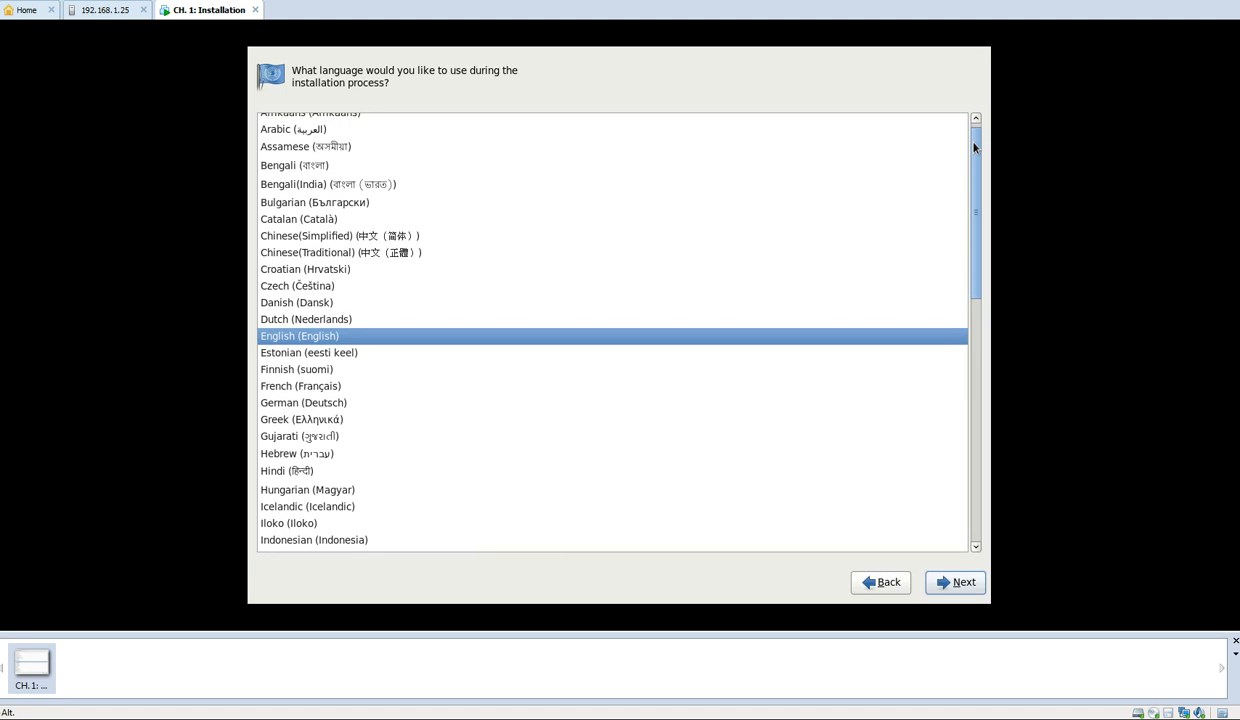
left_click(955, 582)
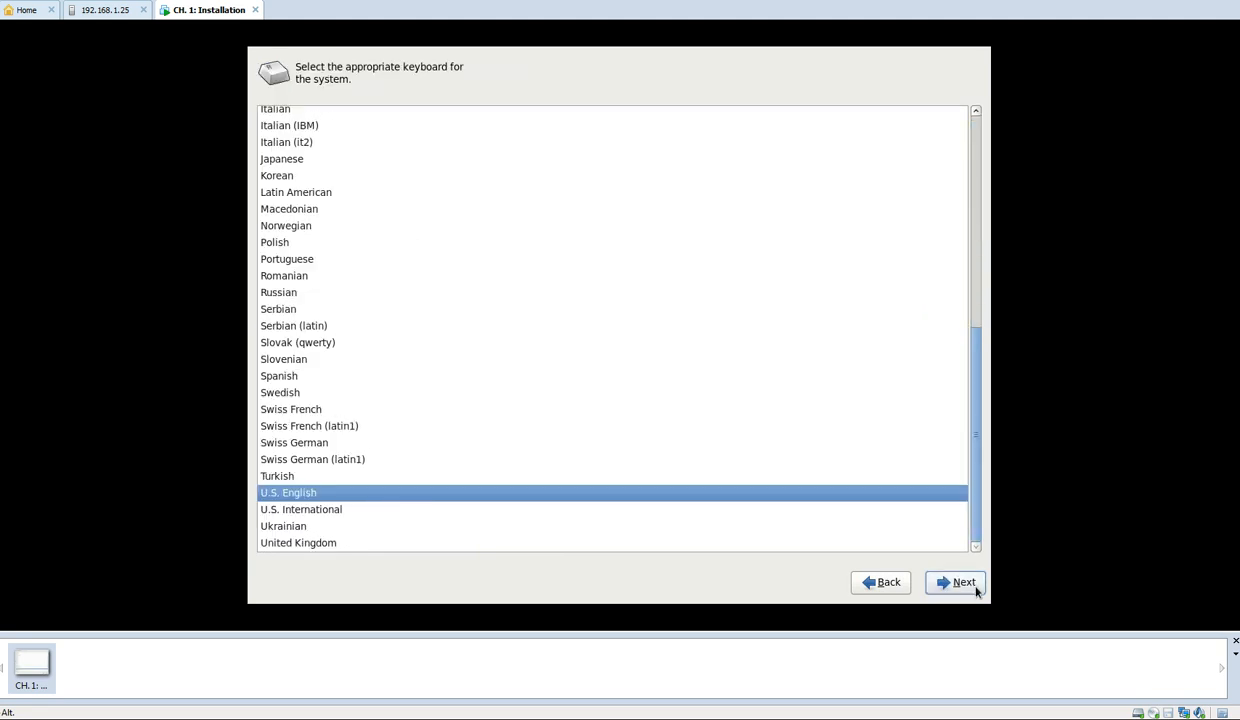
Choose U.S. English as the system keyboard layout and continue
left_click_drag(979, 515, 980, 333)
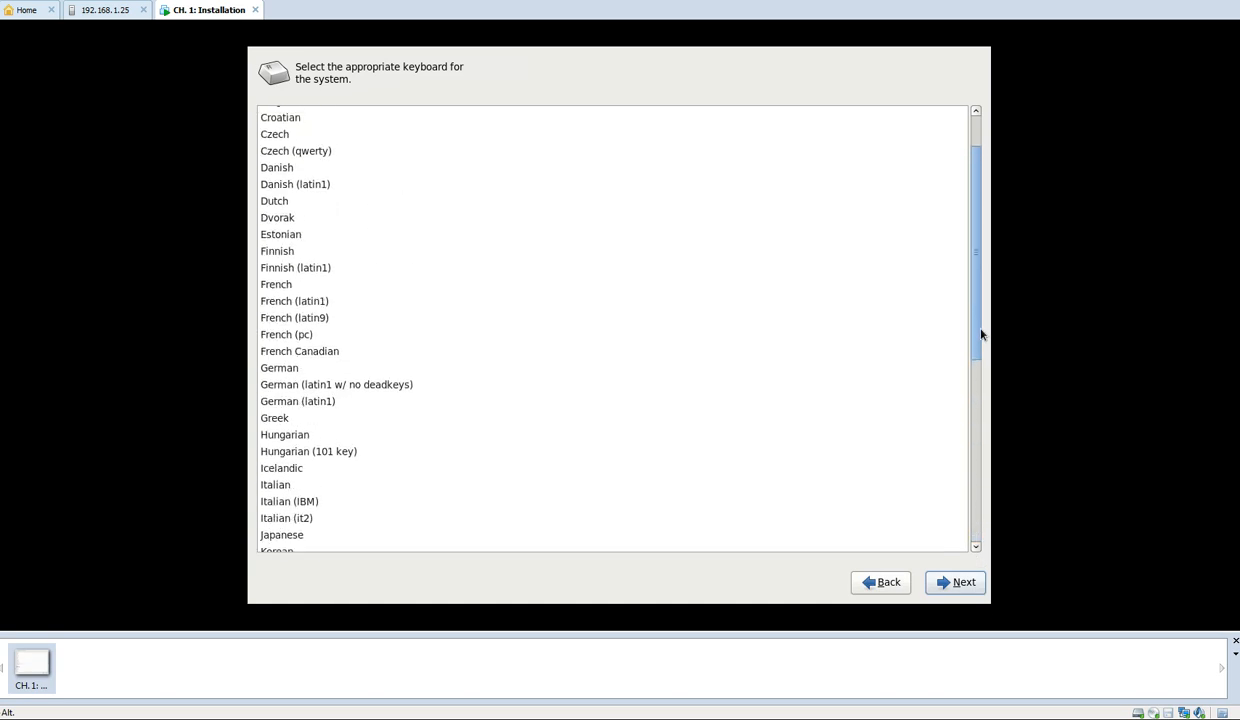
left_click(288, 220)
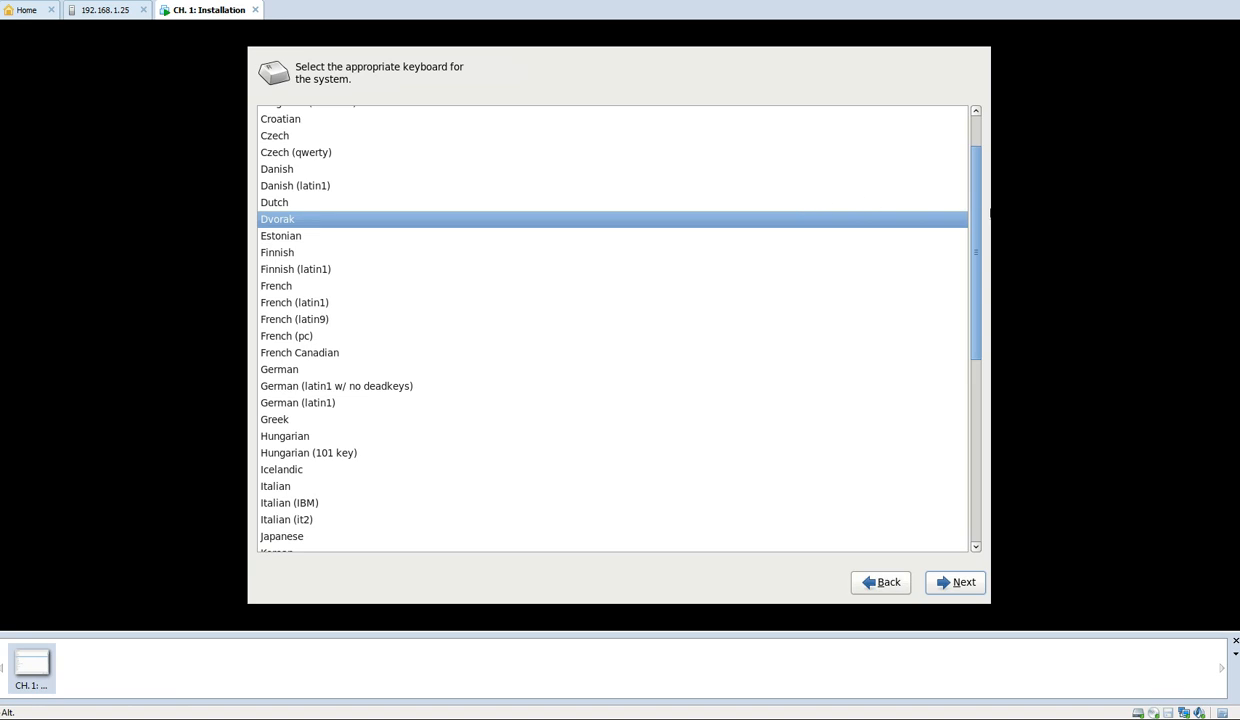
left_click_drag(973, 218, 970, 397)
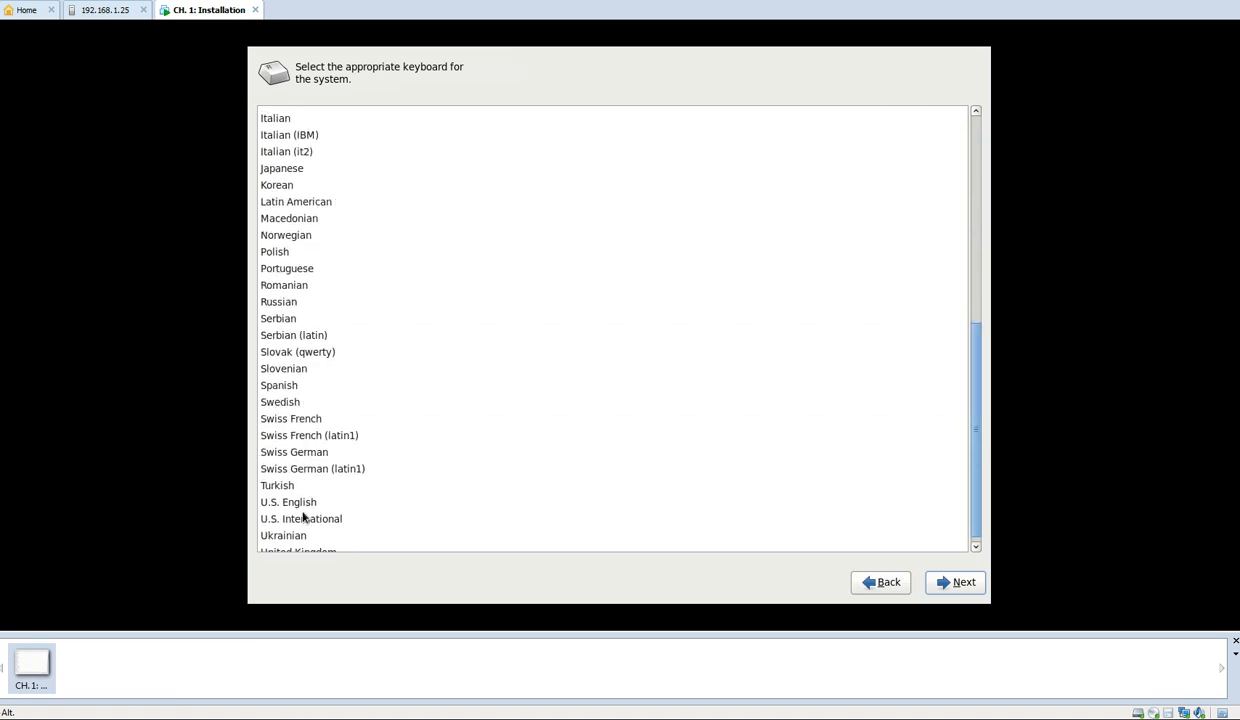
left_click(675, 502)
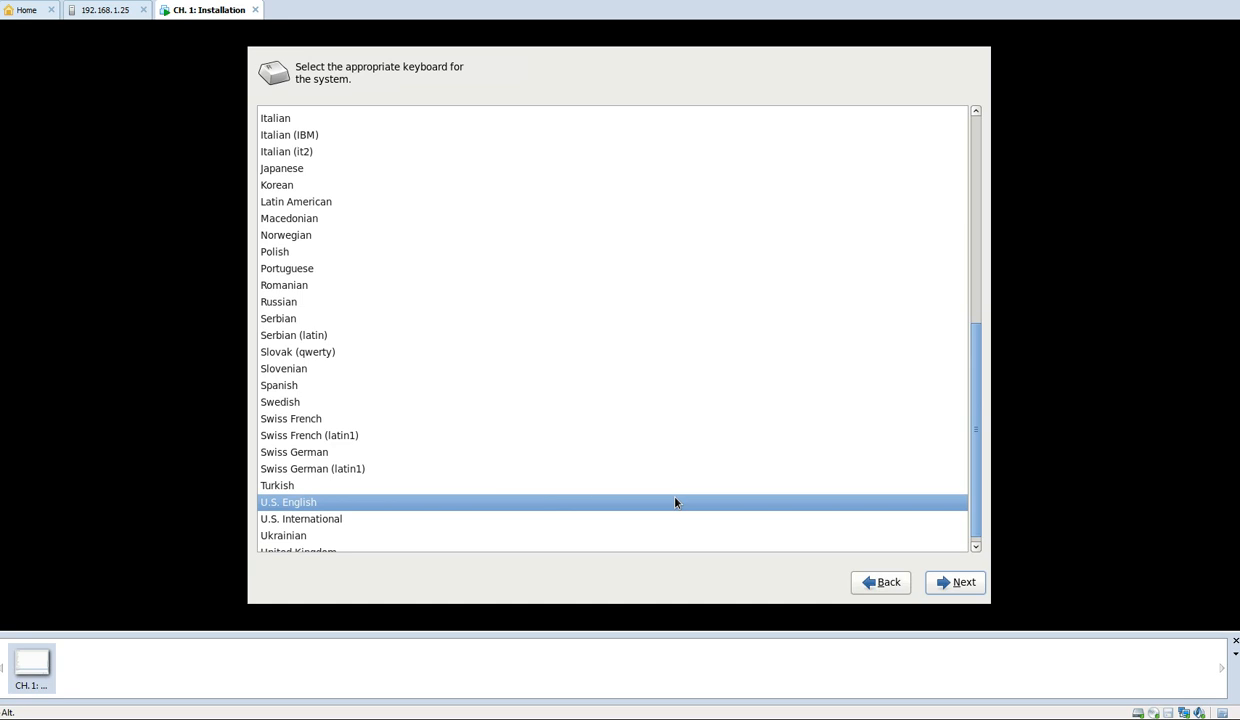
left_click(951, 584)
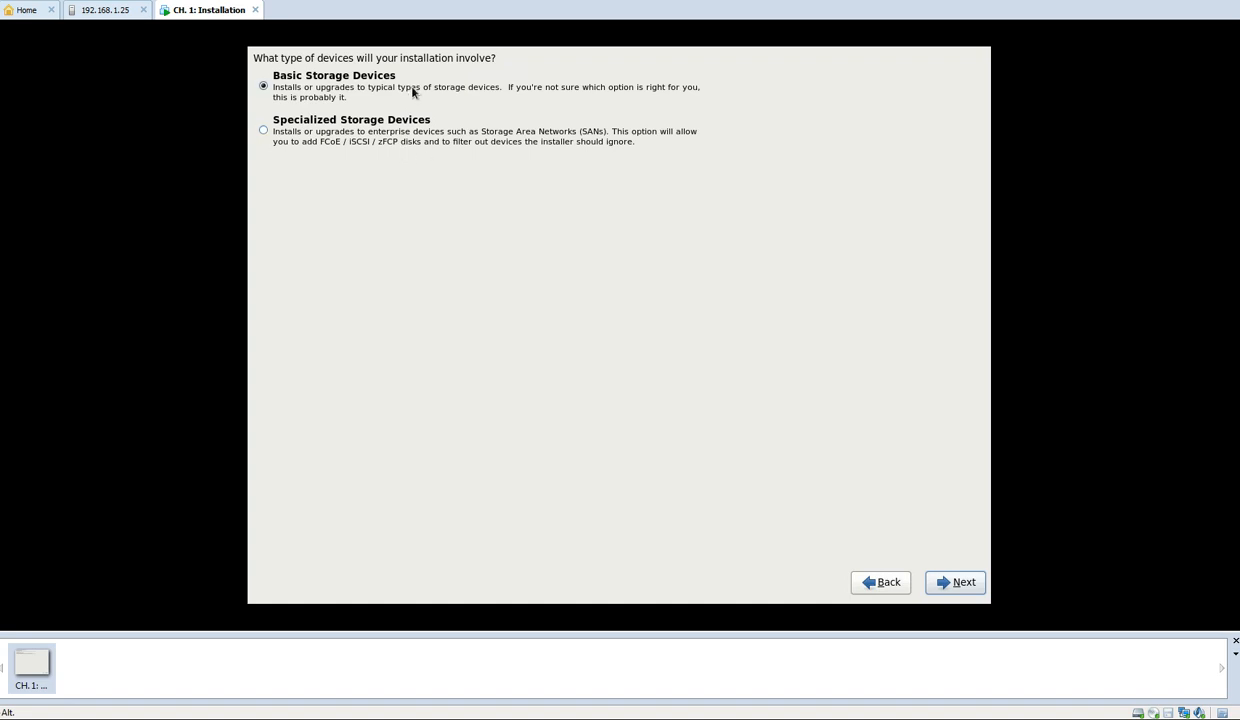
Proceed with Basic Storage Devices and discard any data on the VMware virtual disk
left_click(962, 584)
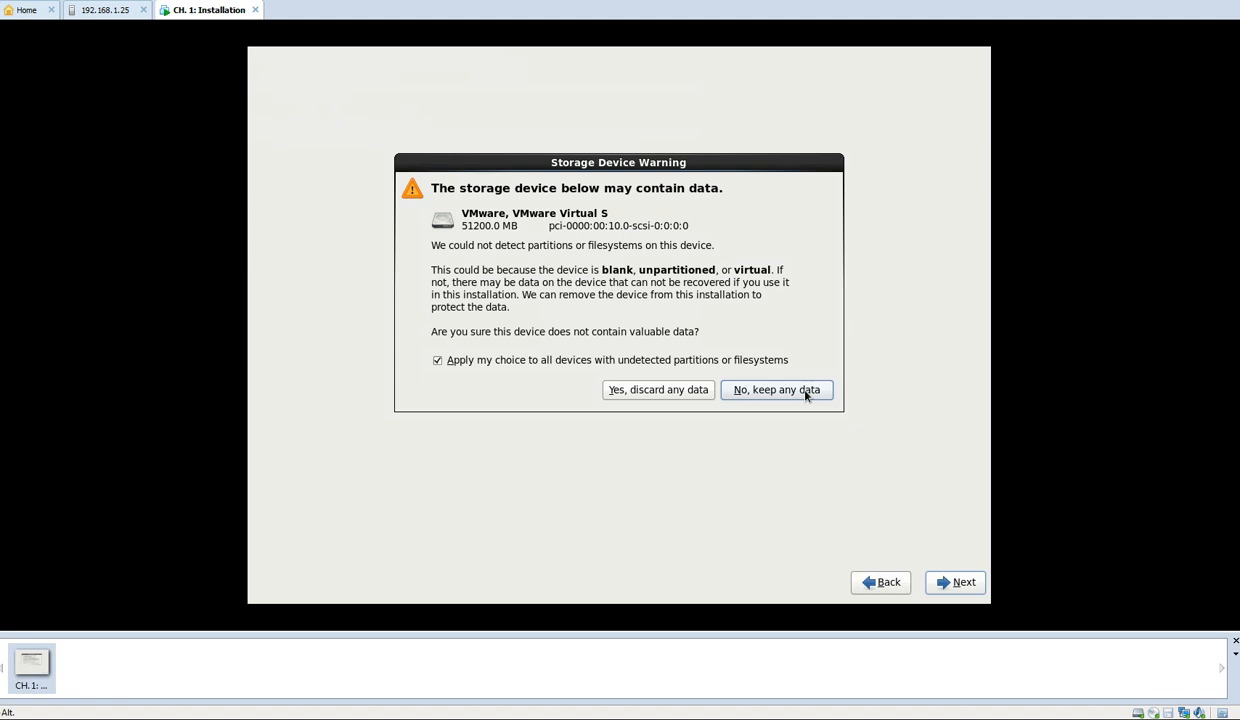
left_click(646, 398)
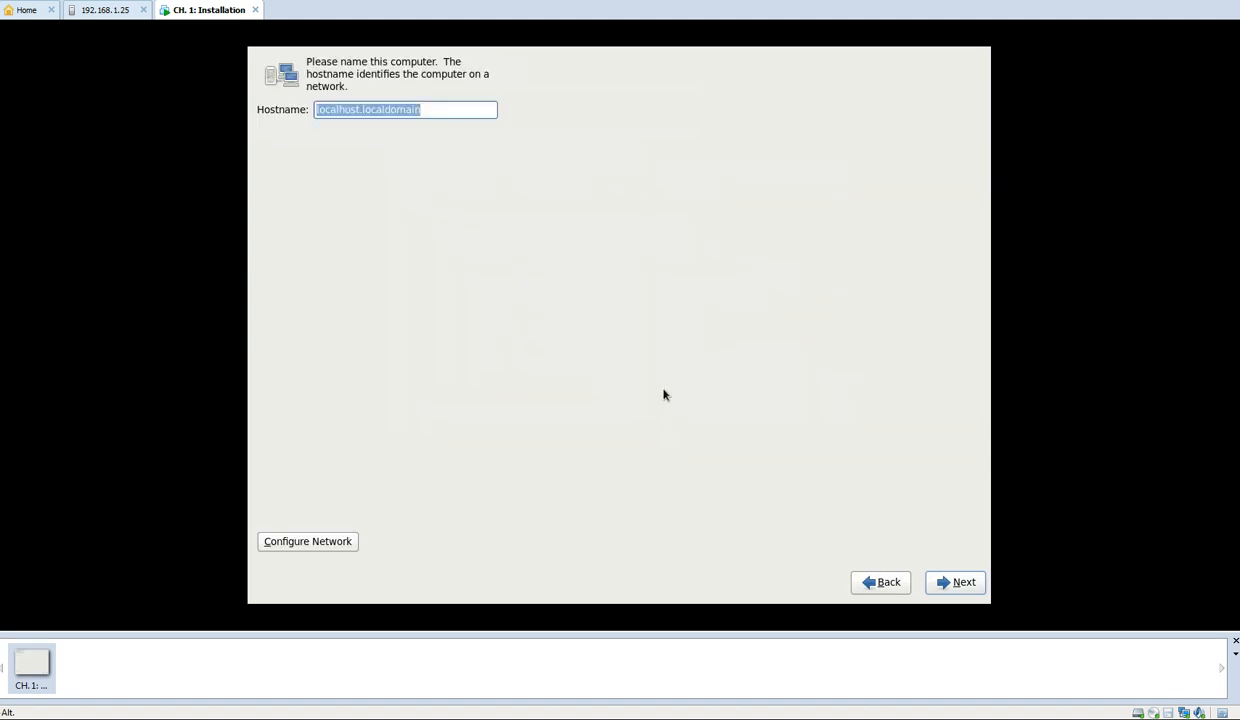
Name the computer with the hostname ch1.local
type("ch")
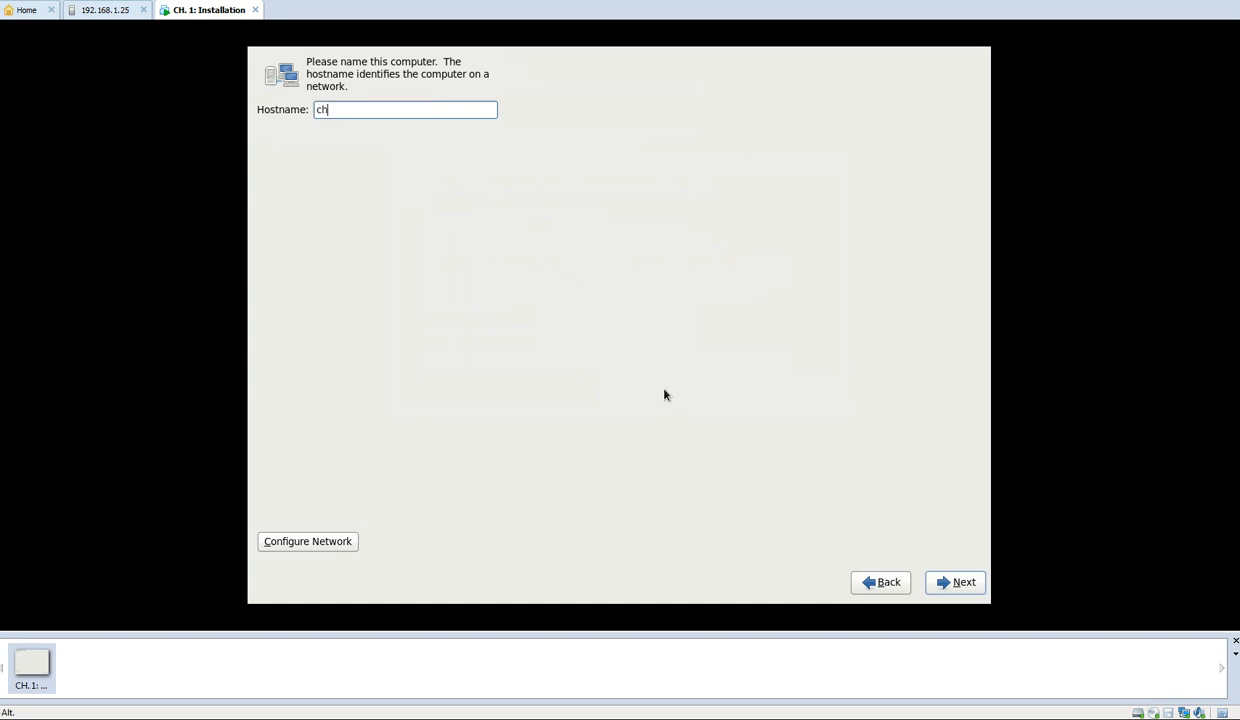
type("1.local")
Inspect the IPv4 settings of the System eth0 wired connection, leaving the network configuration without applying changes
left_click(350, 545)
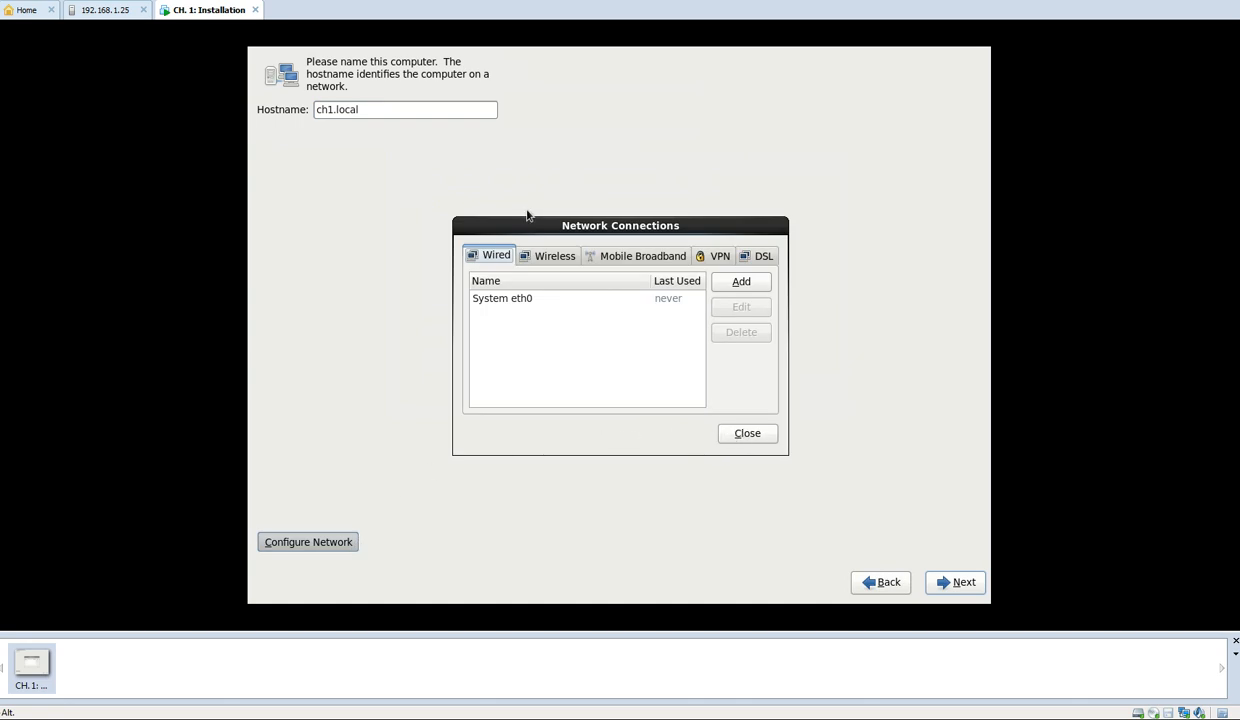
left_click(529, 297)
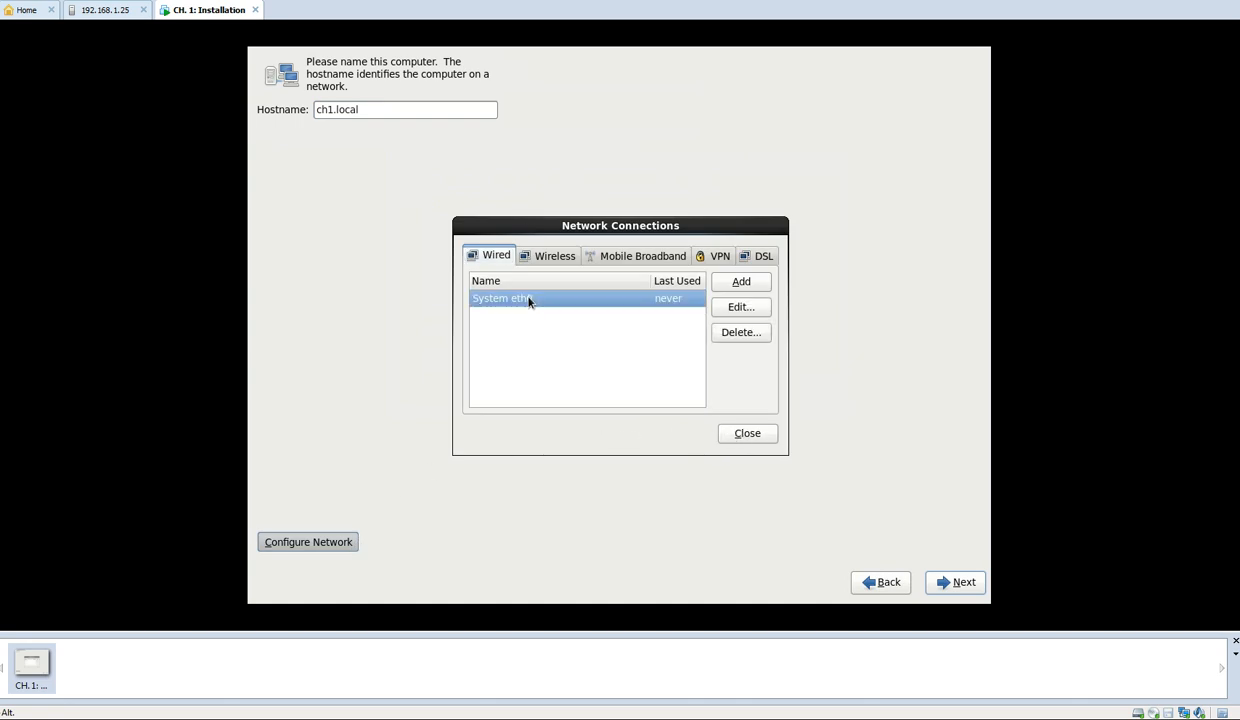
left_click(742, 307)
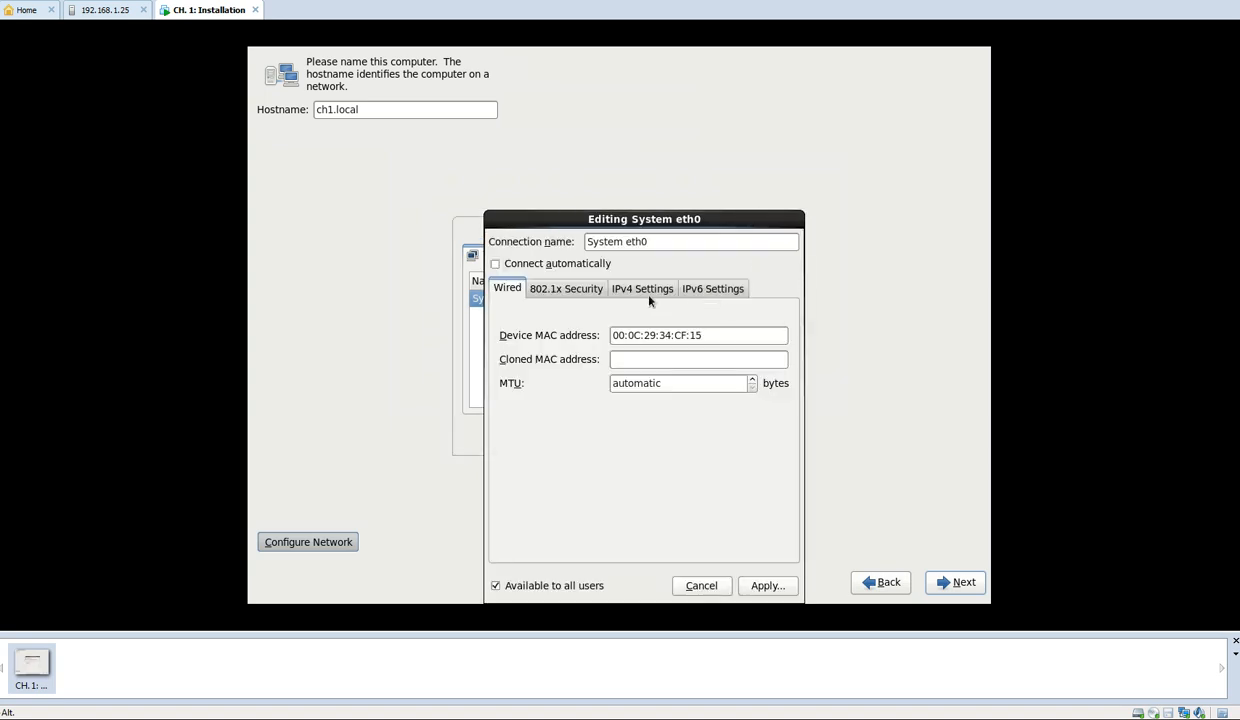
left_click(643, 290)
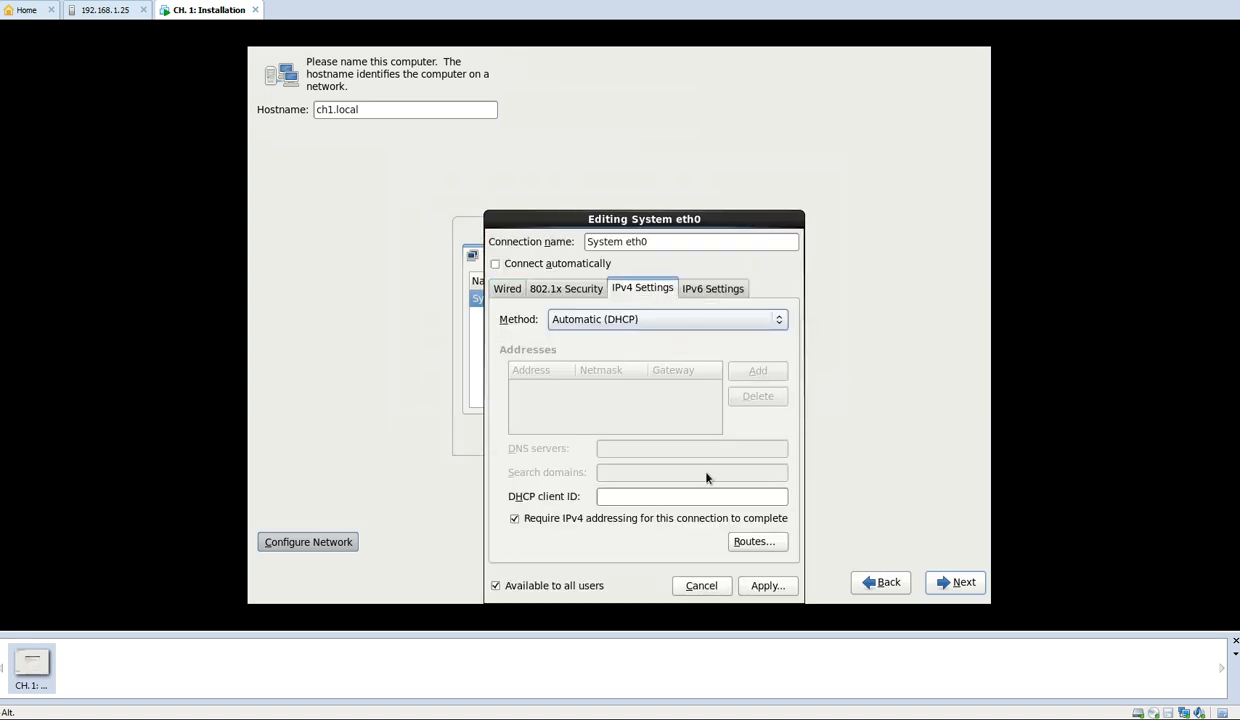
left_click(697, 584)
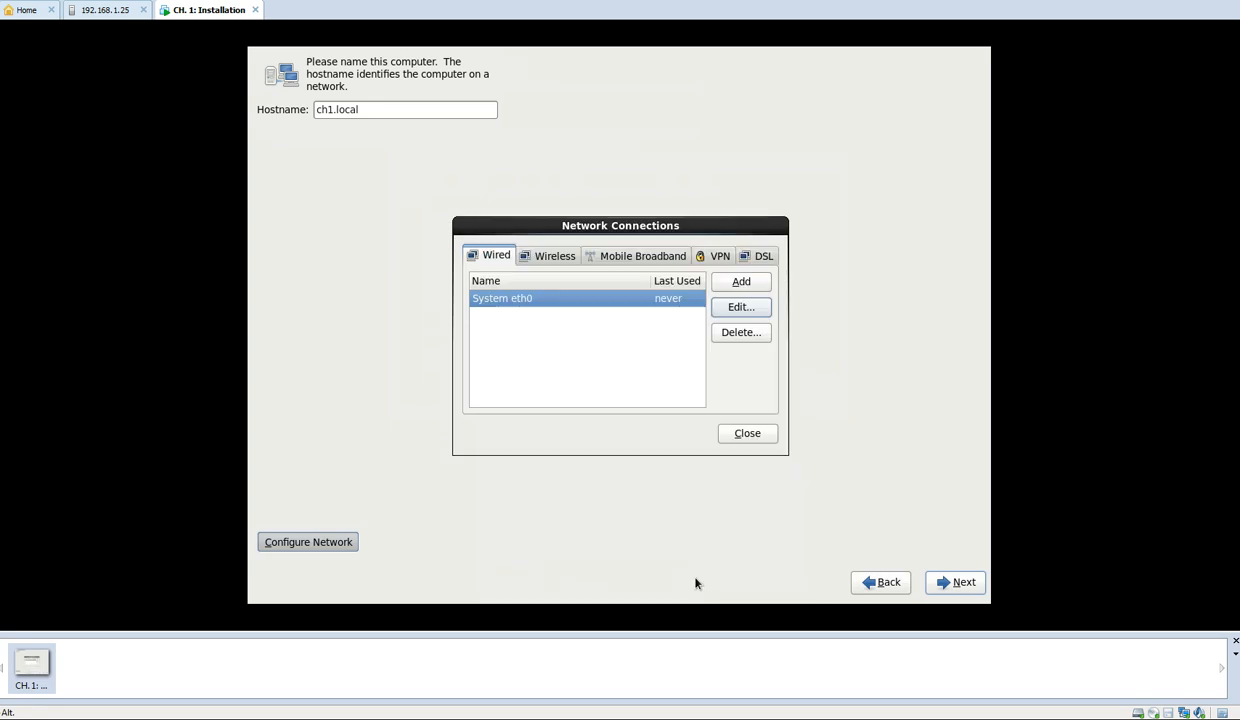
left_click(750, 435)
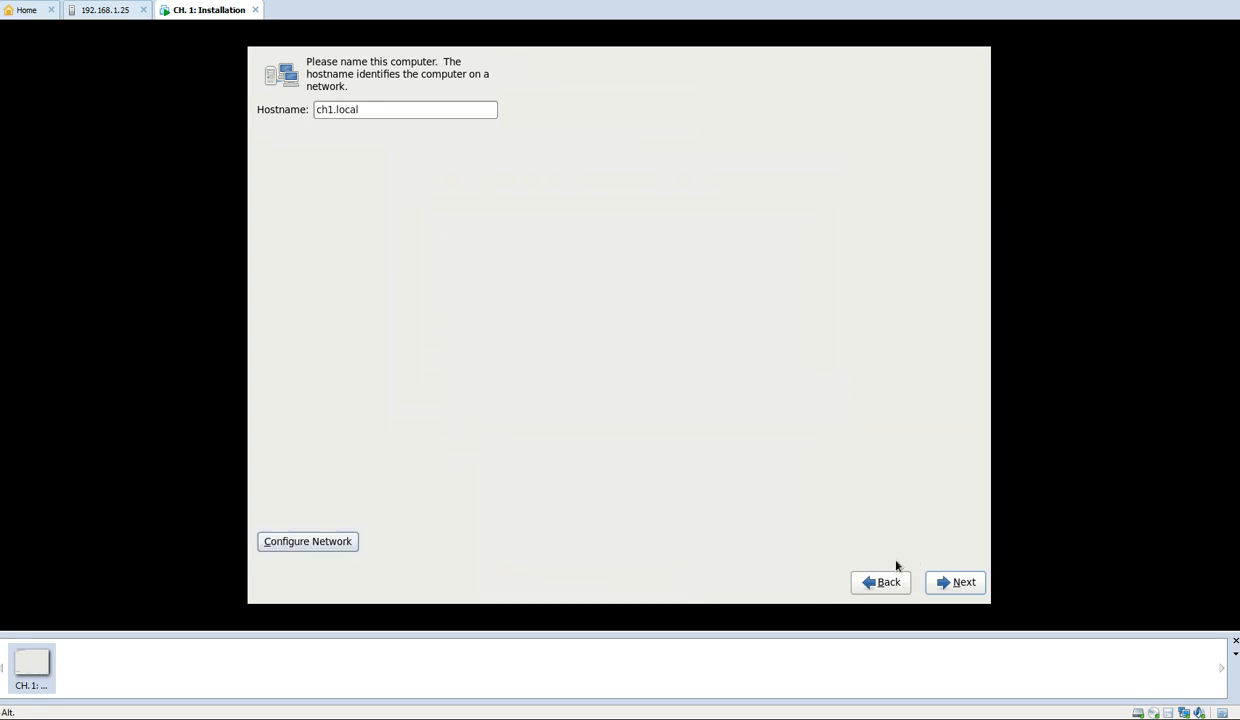
Accept the hostname and the America/New York time zone with the system clock using UTC
left_click(957, 582)
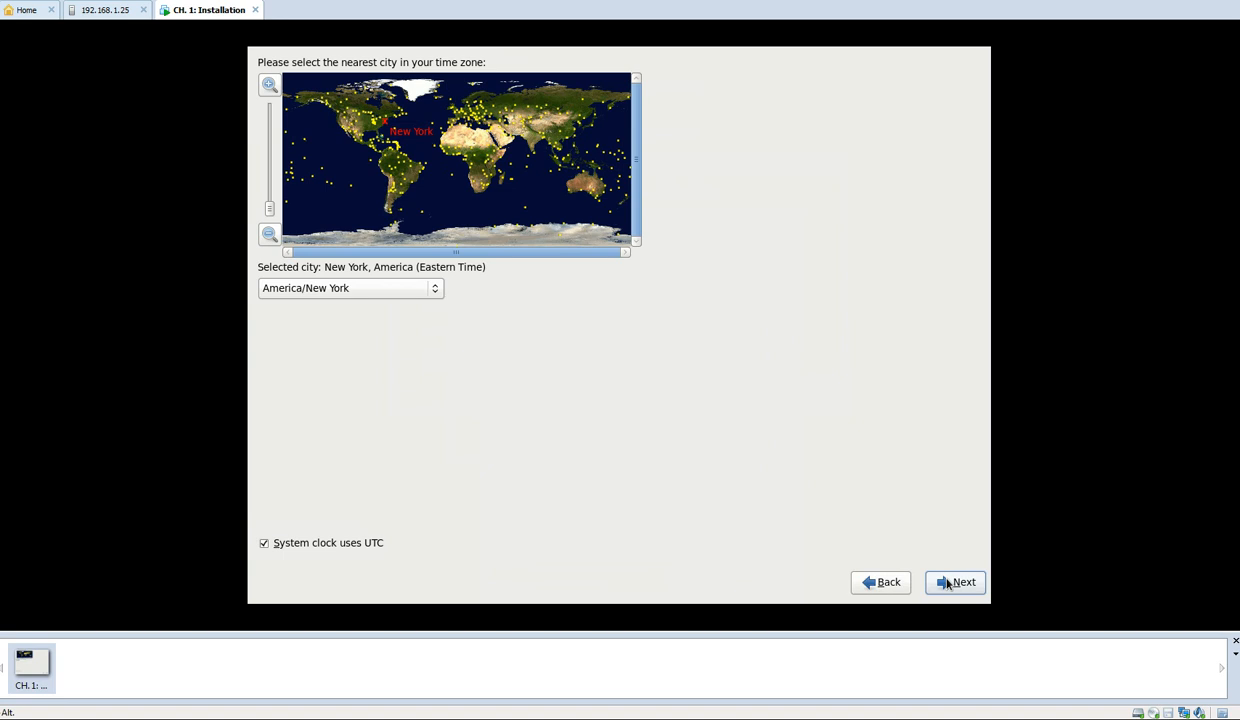
left_click(948, 582)
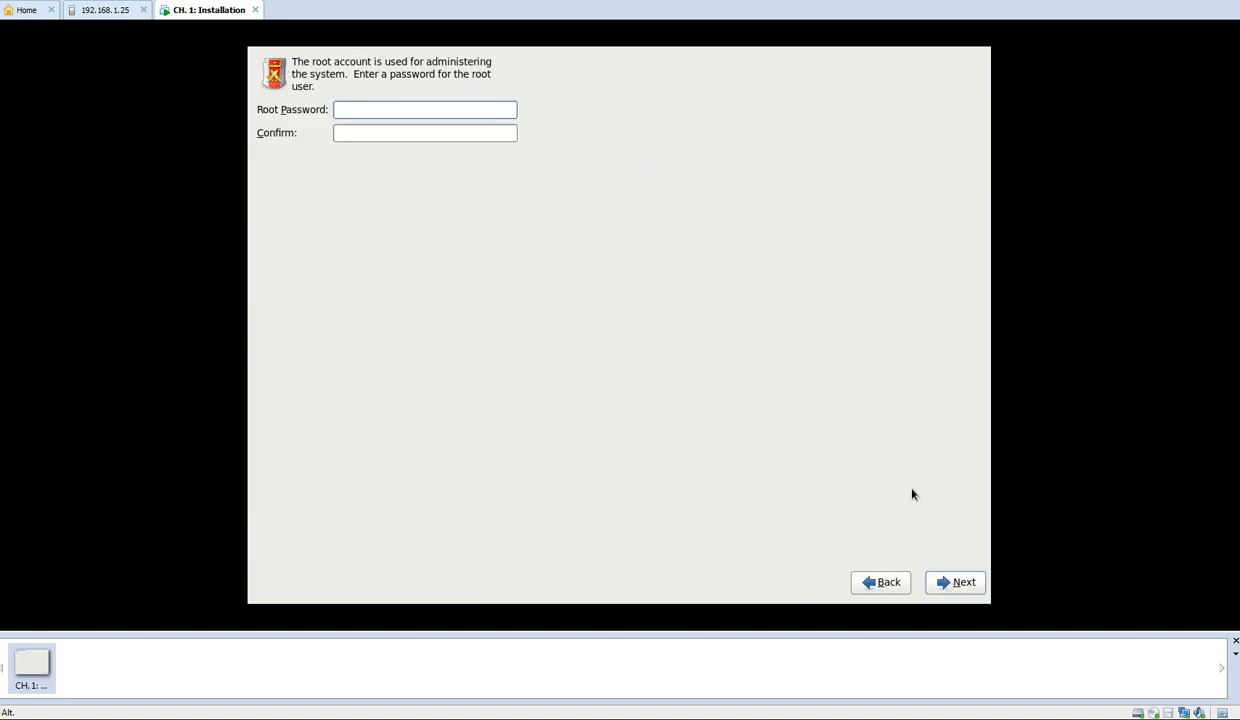
Enter and confirm the root account password, accepting it despite its weakness
type("password")
key("Tab")
type("password")
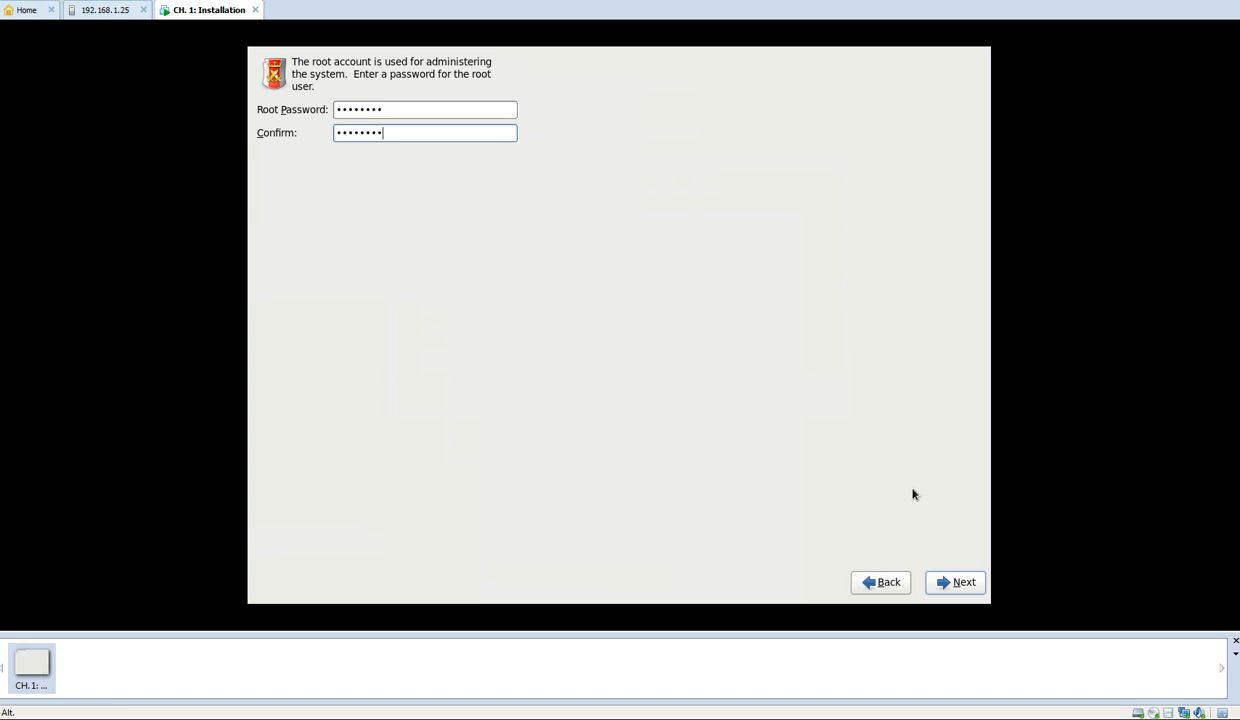
left_click(962, 584)
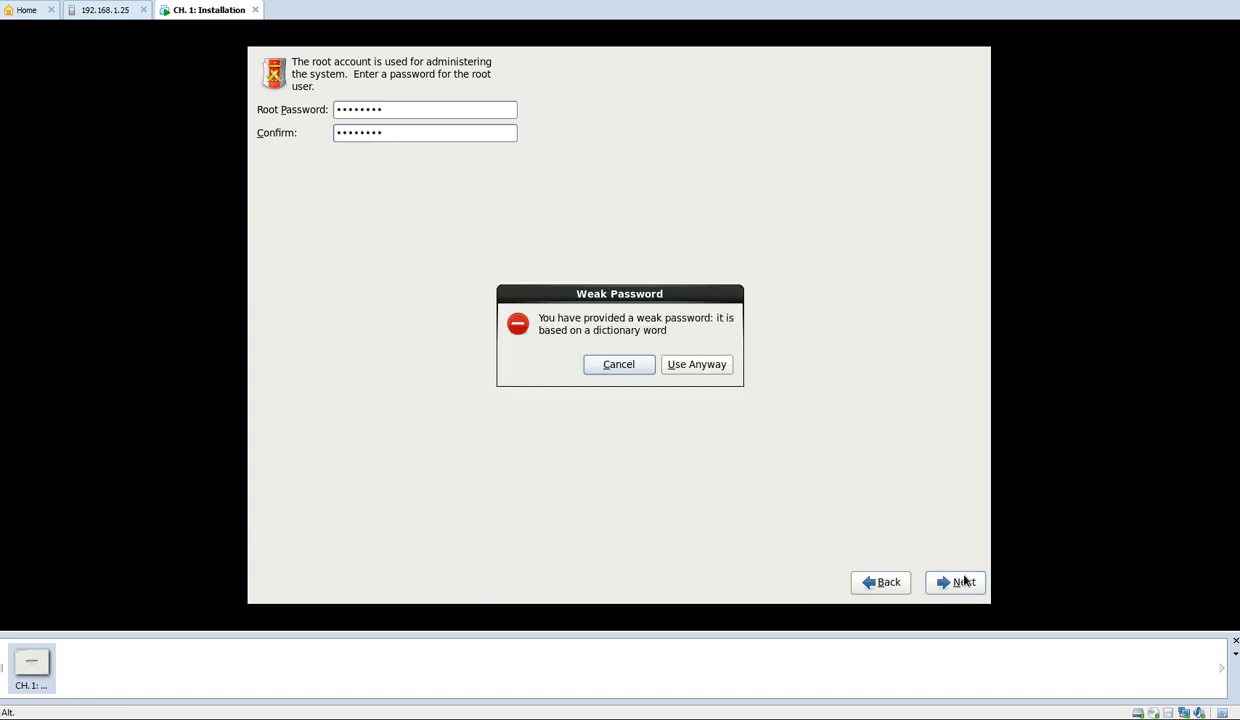
left_click(719, 365)
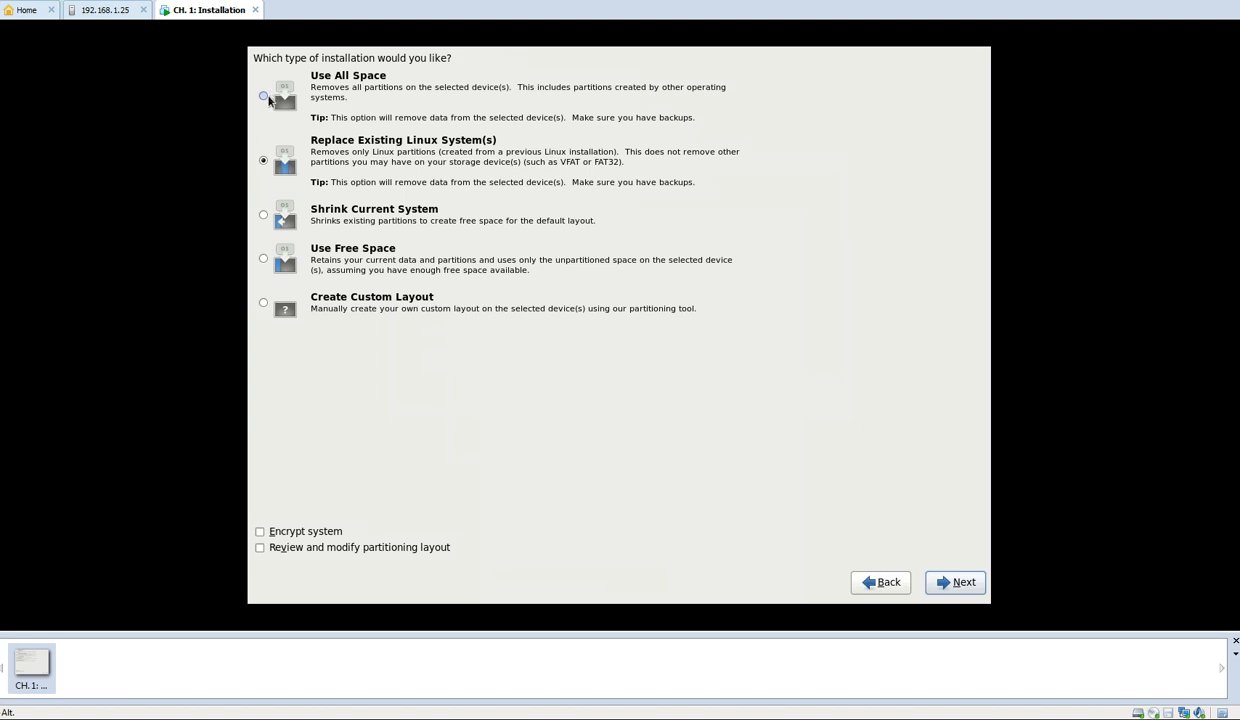
left_click(267, 96)
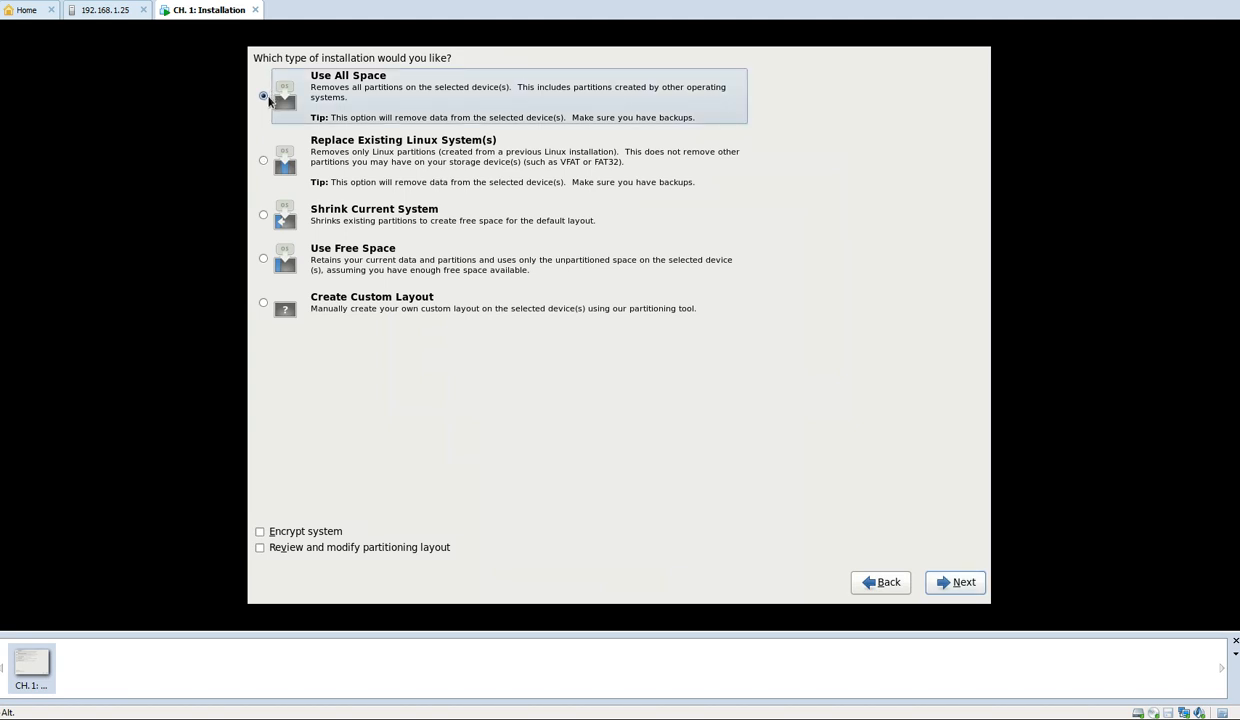
left_click(265, 161)
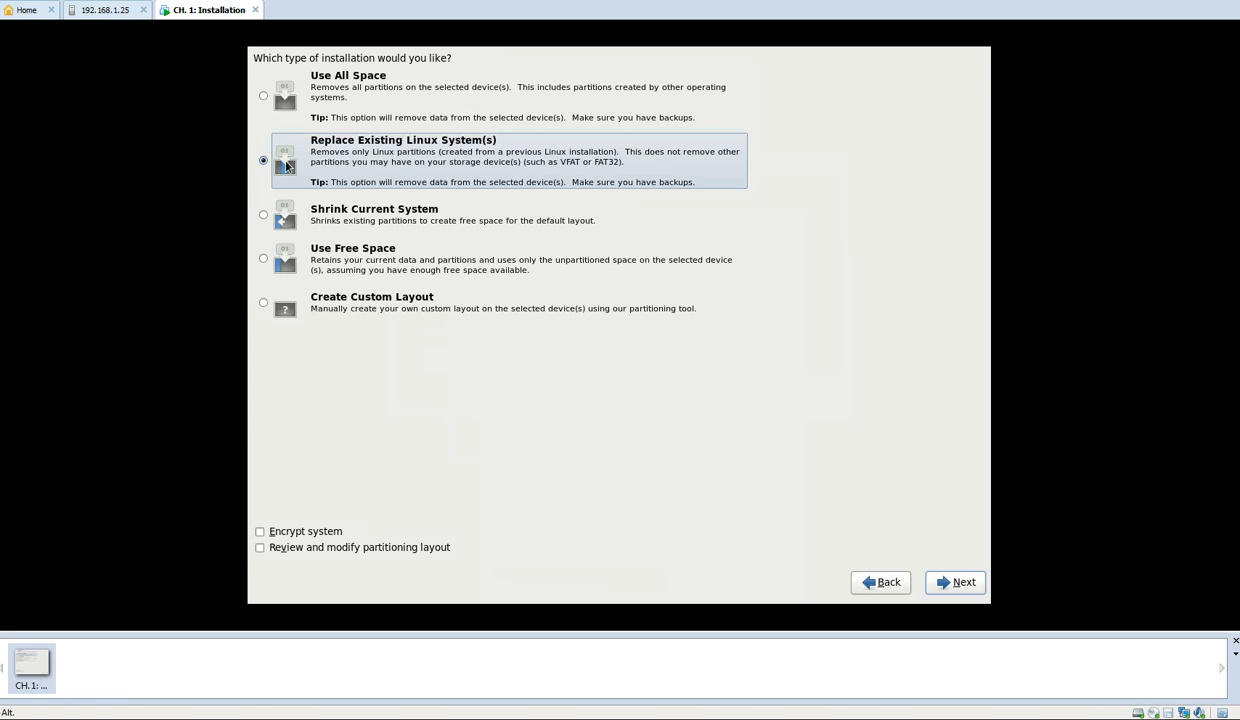
left_click(264, 215)
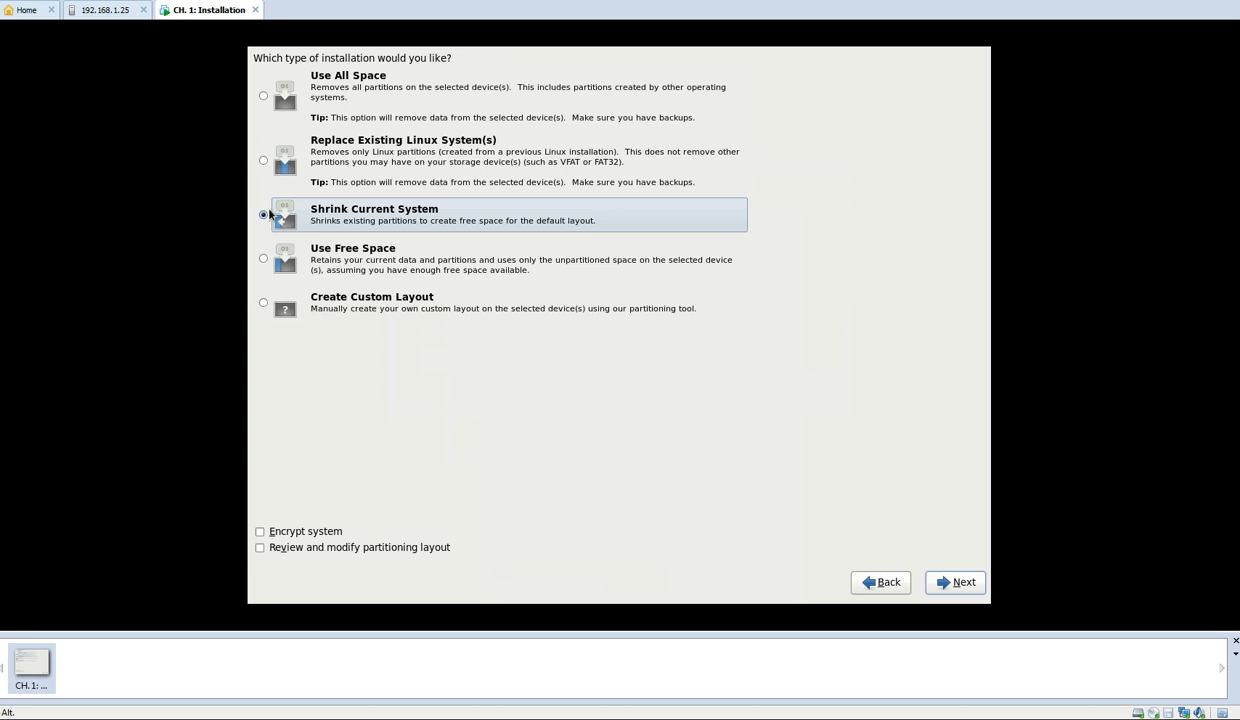
left_click(276, 266)
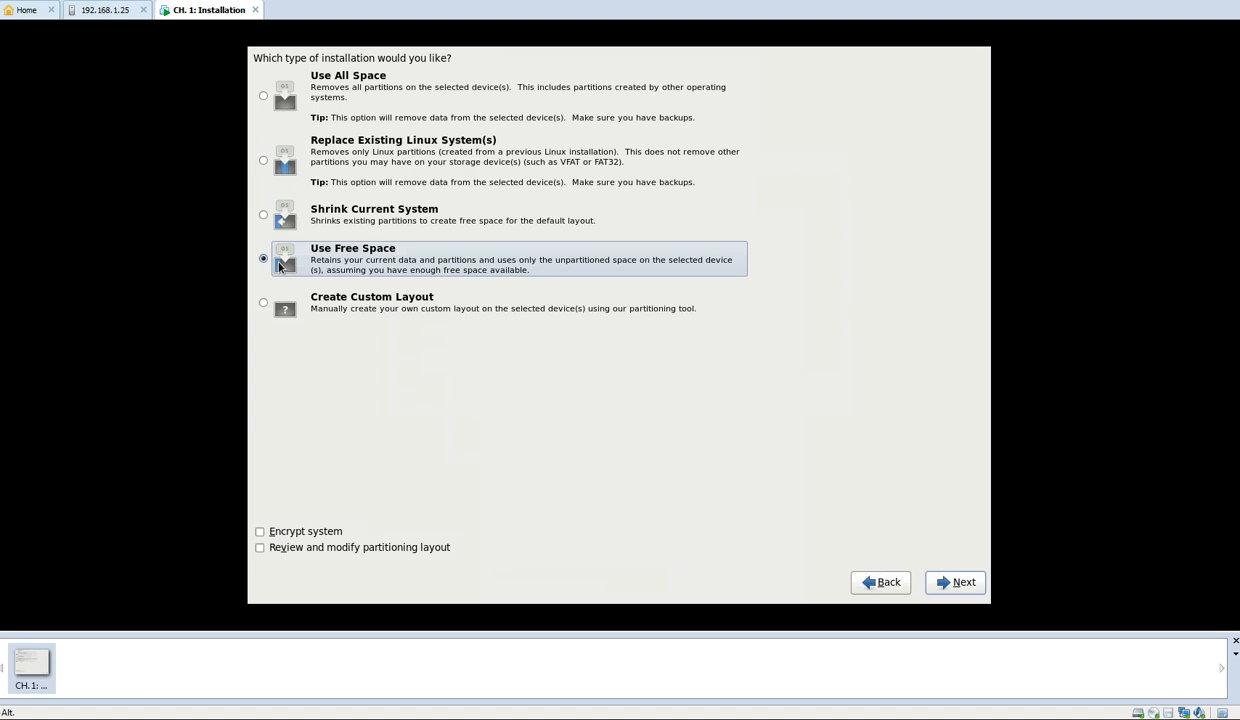
Choose Create Custom Layout as the installation type and proceed to the partitioning tool
left_click(265, 301)
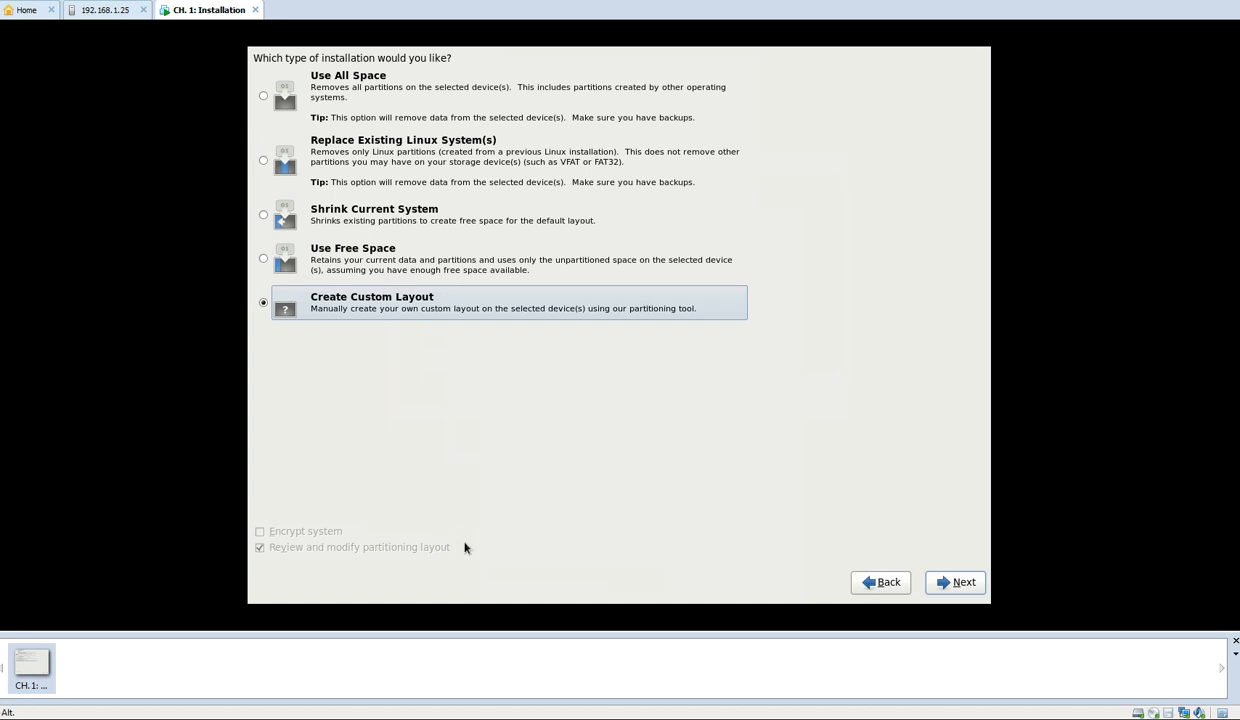
left_click(955, 584)
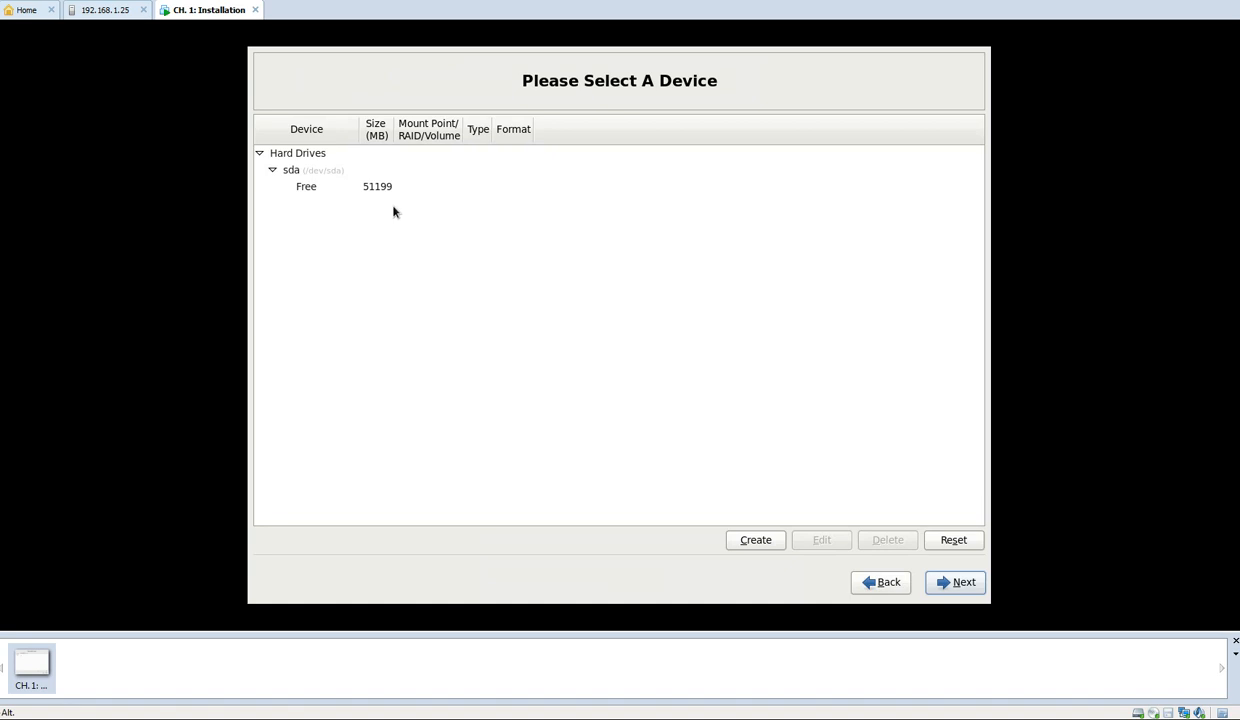
Create a standard ext4 partition in the free space of sda with mount point /boot and a fixed size of 5120 MB
left_click(367, 191)
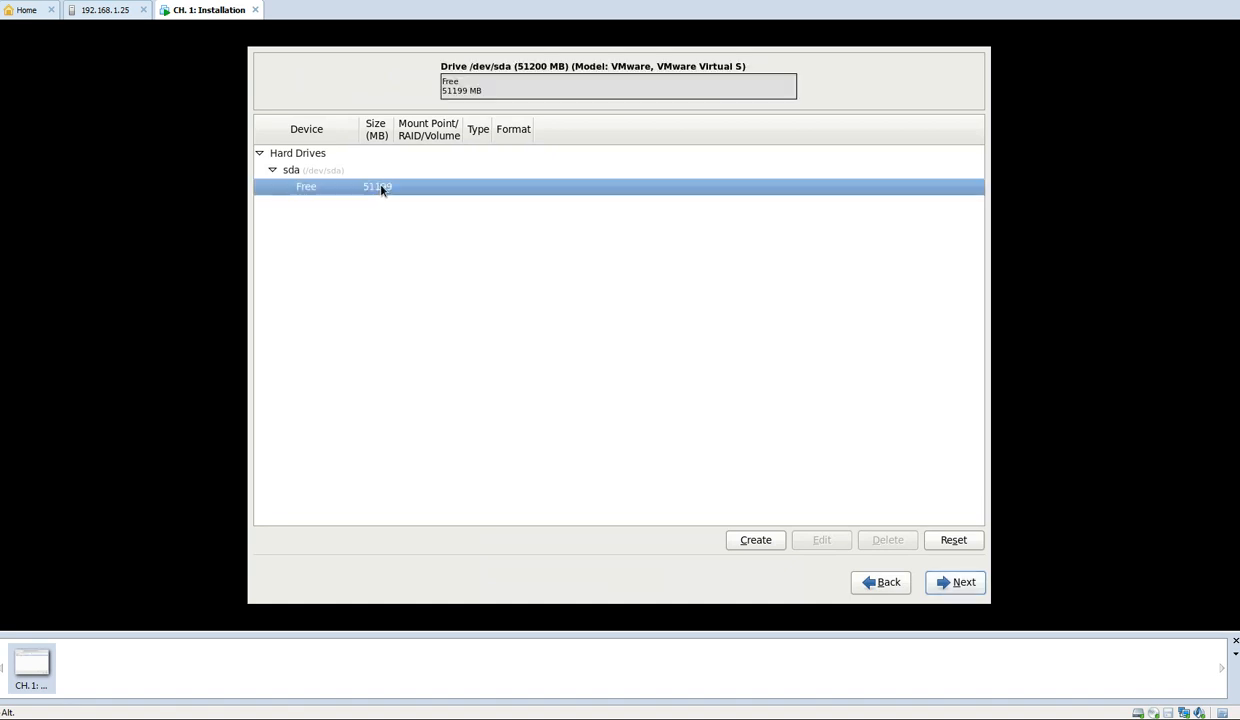
left_click(756, 541)
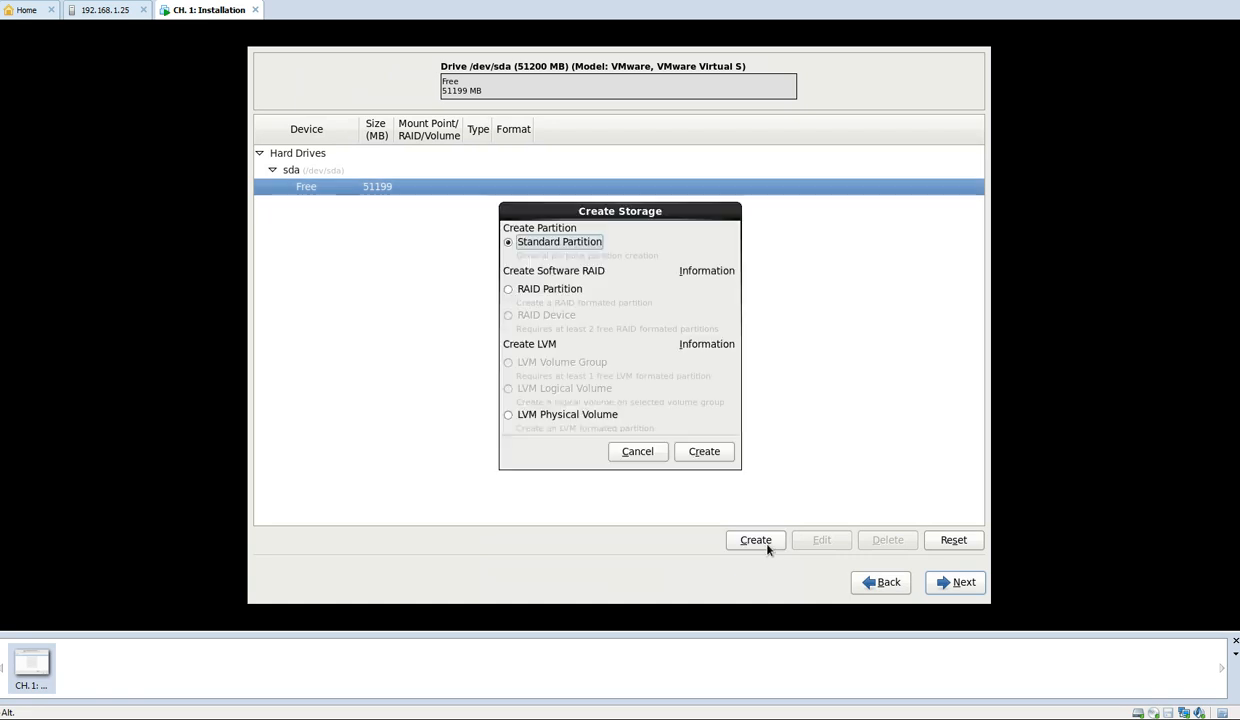
left_click(704, 450)
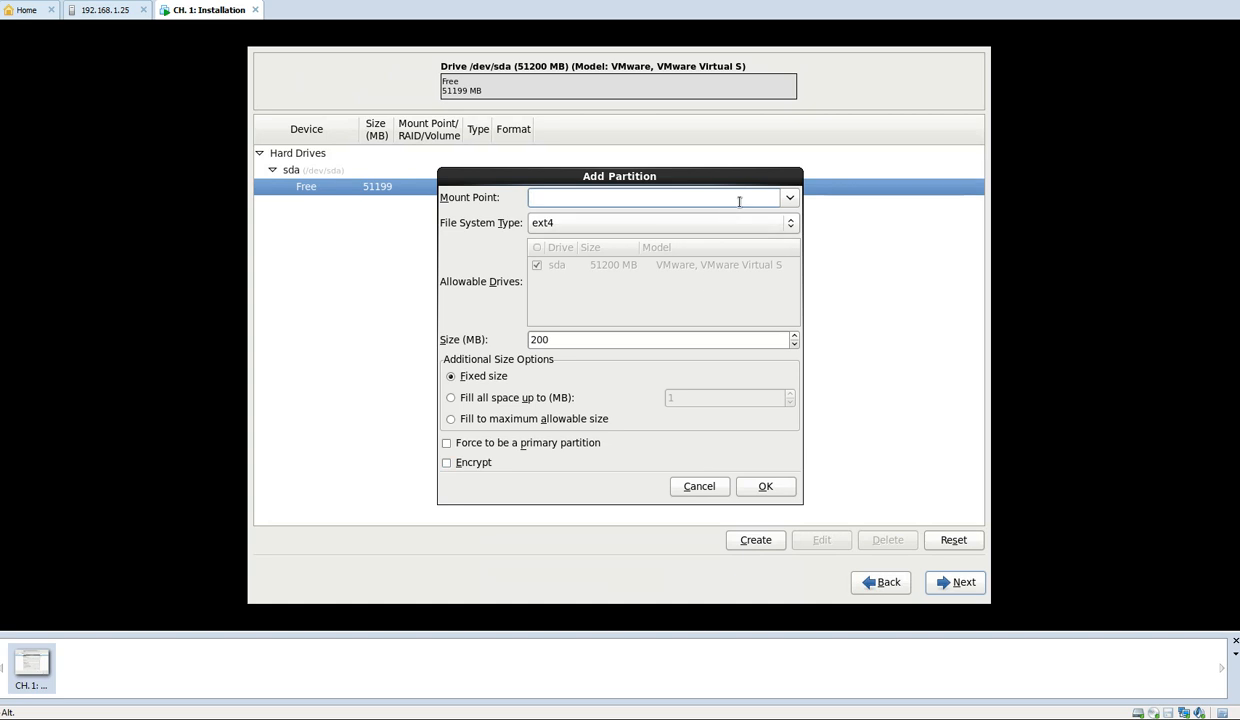
left_click(773, 195)
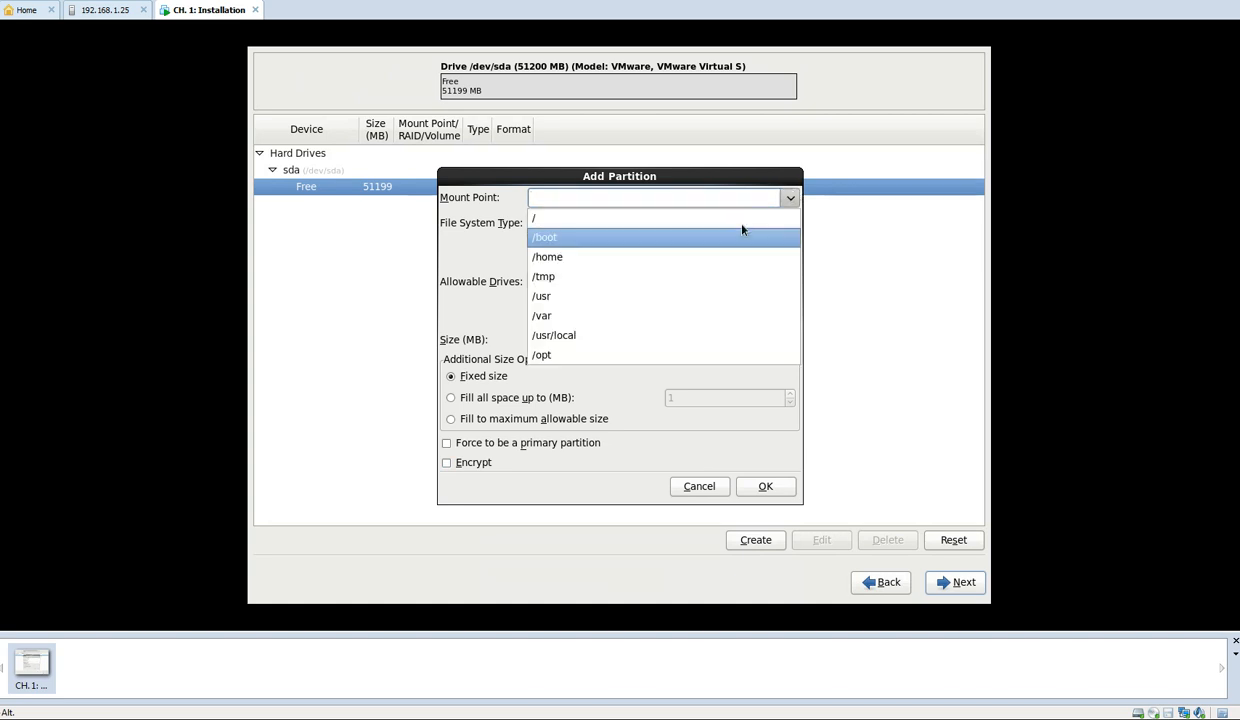
left_click(733, 236)
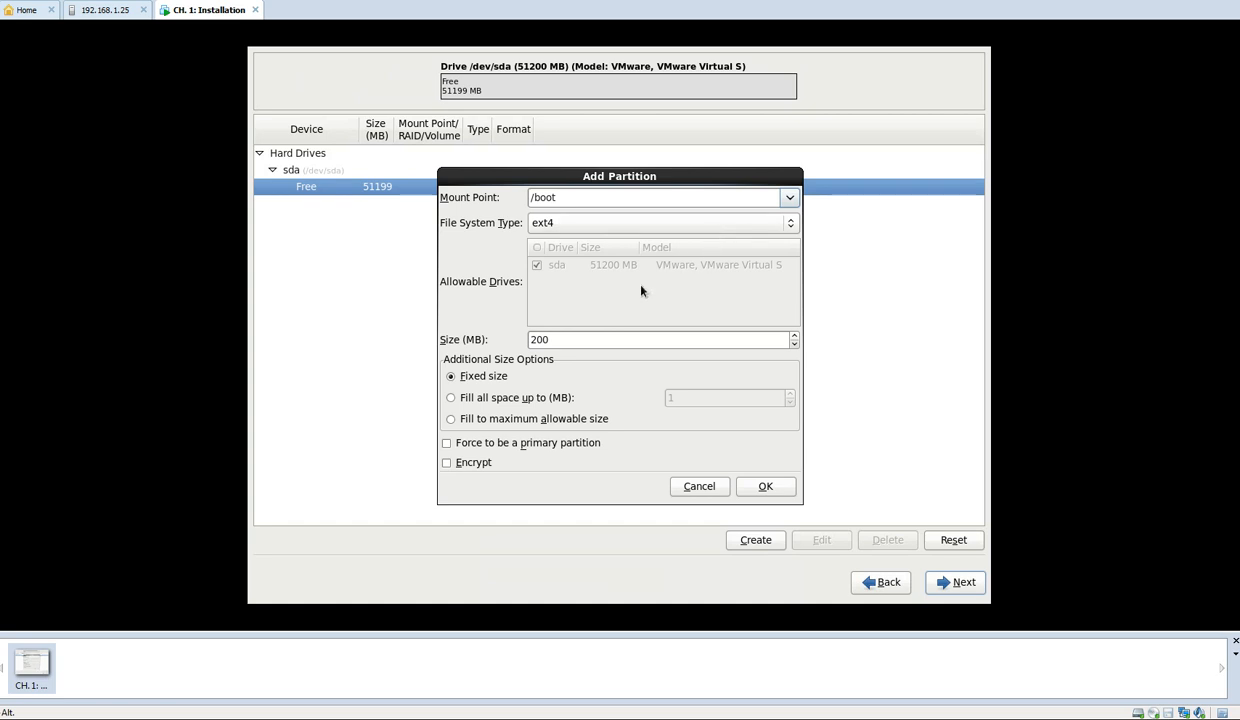
double_click(573, 340)
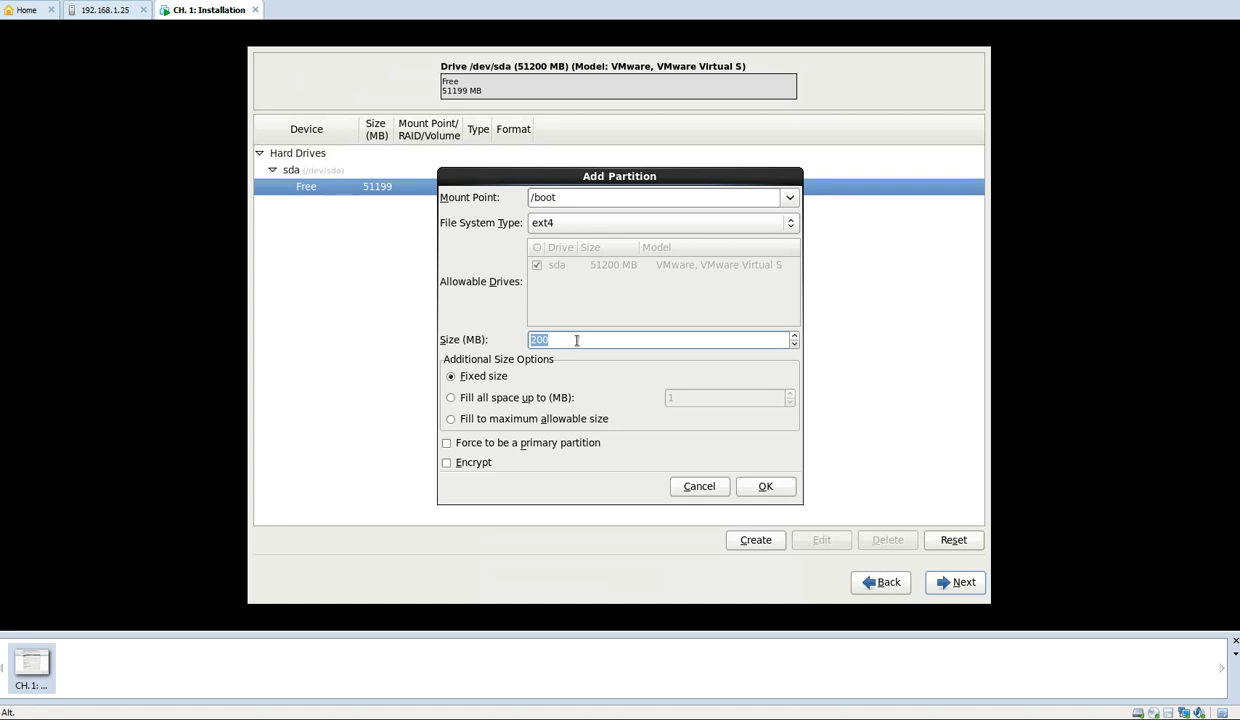
type("5120")
left_click(766, 487)
Start another standard partition in the remaining free space and set its file system type to swap
left_click(339, 209)
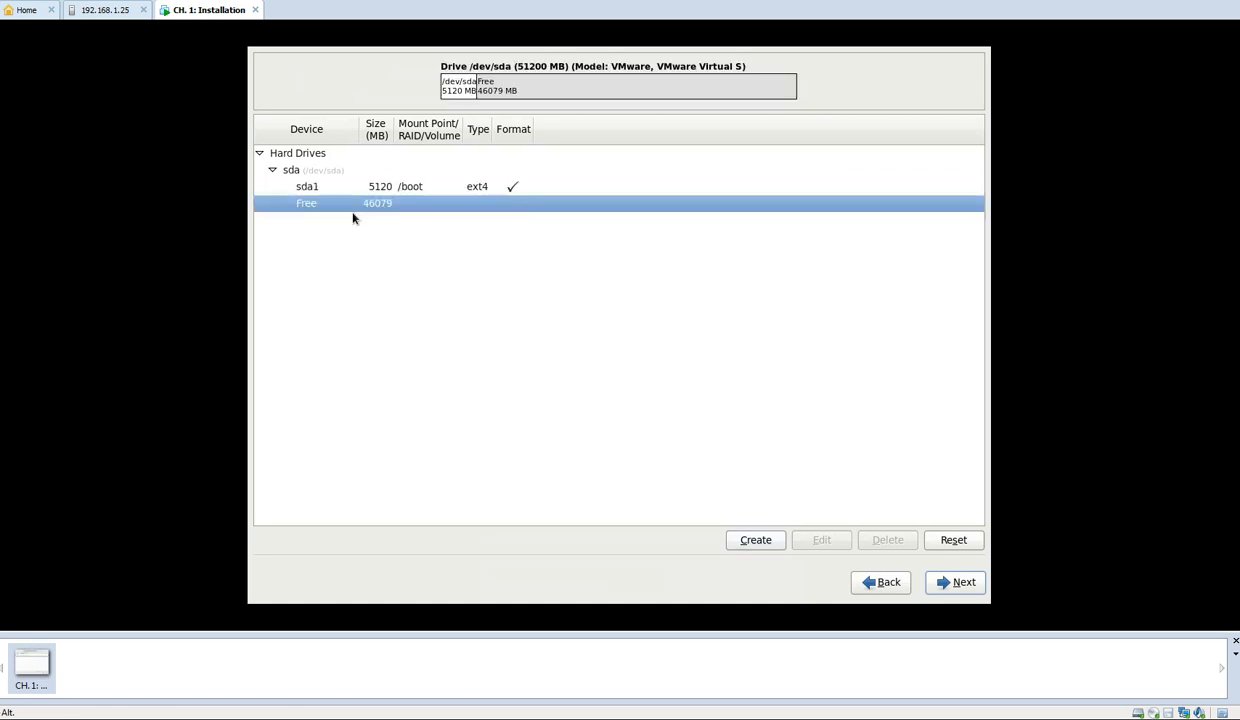
left_click(733, 545)
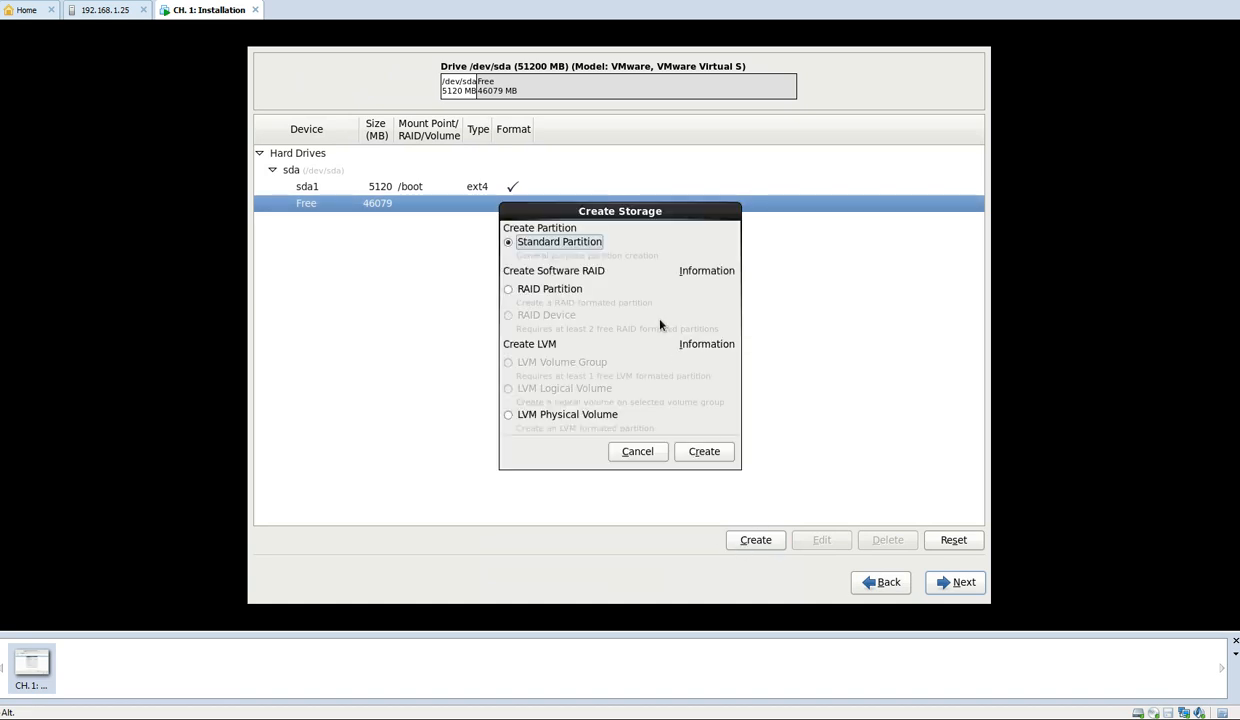
left_click(703, 453)
left_click(743, 226)
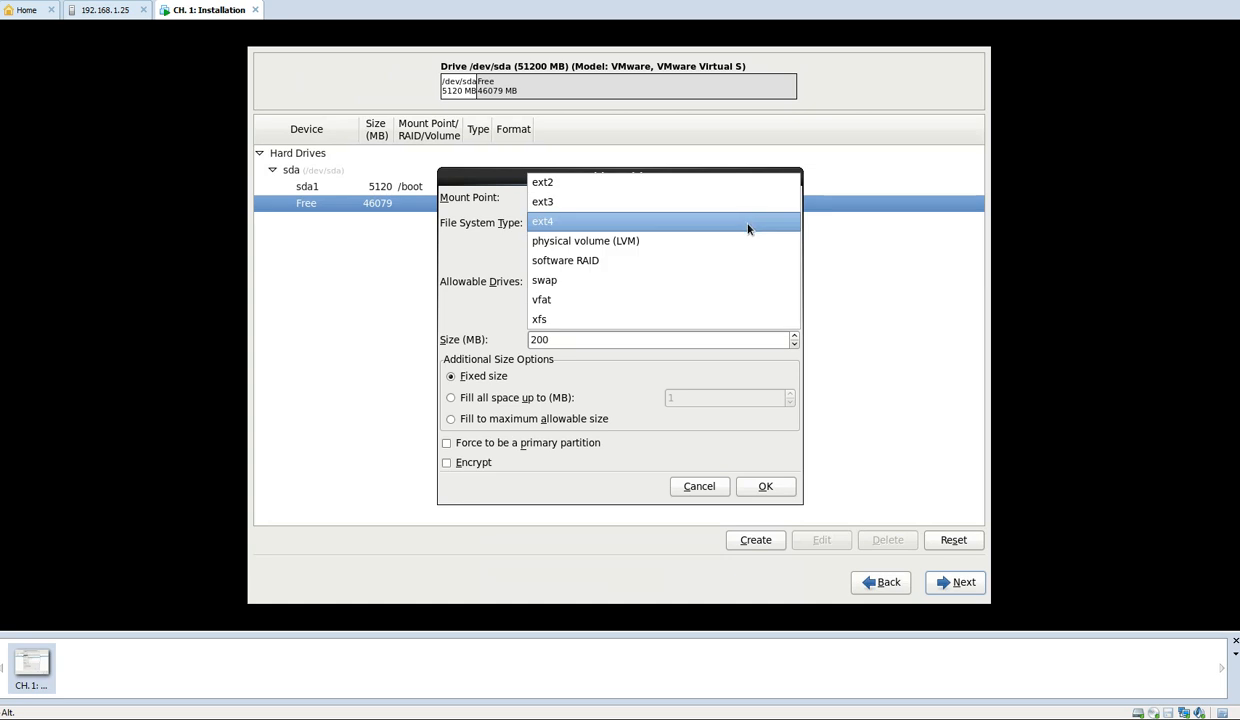
left_click(689, 279)
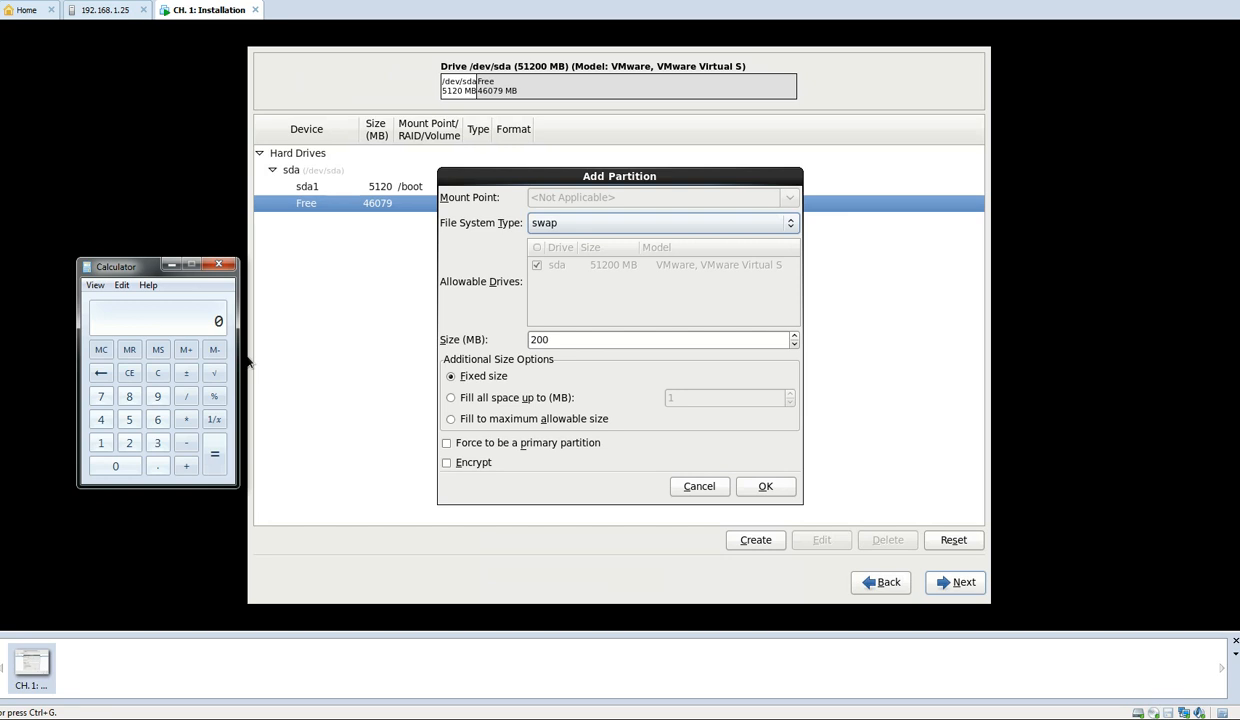
Switch to Calculator, multiply 2.5 by 2, and close it
type("2.5")
key("asterisk")
key("2")
key("Return")
left_click(218, 264)
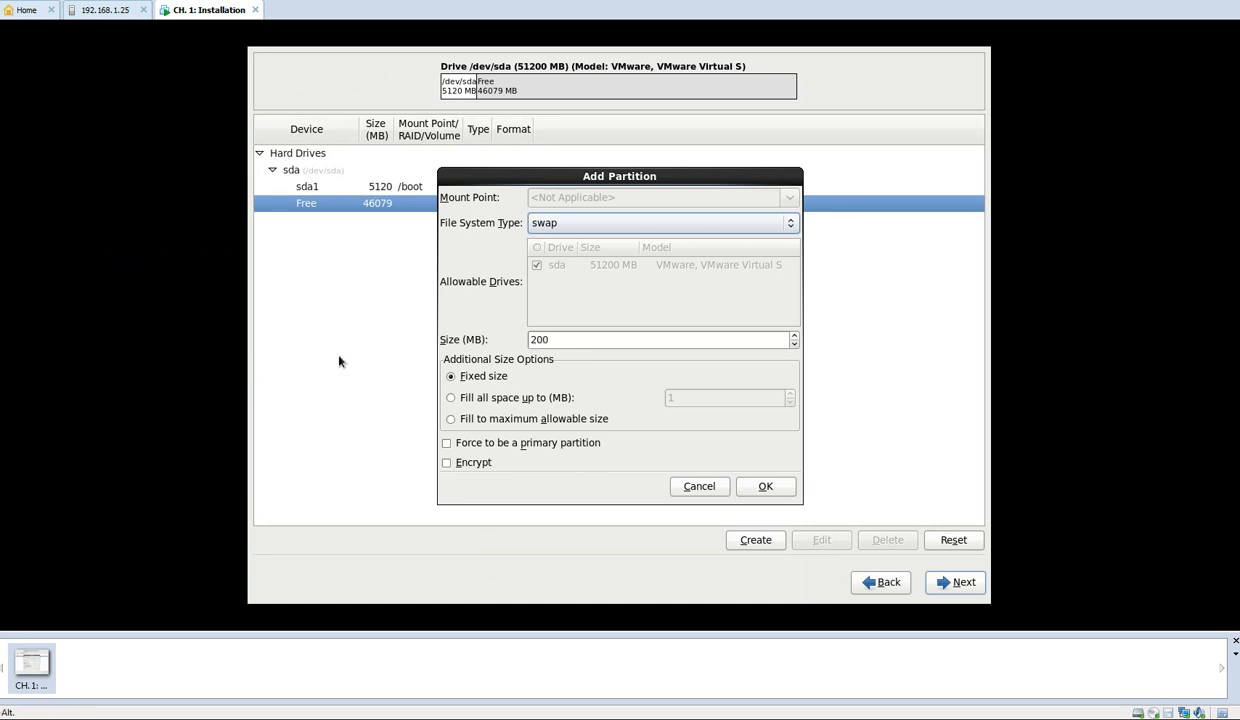
Set the swap partition's size to 5120 MB and add it to the layout
left_click(562, 339)
double_click(562, 339)
type("5120")
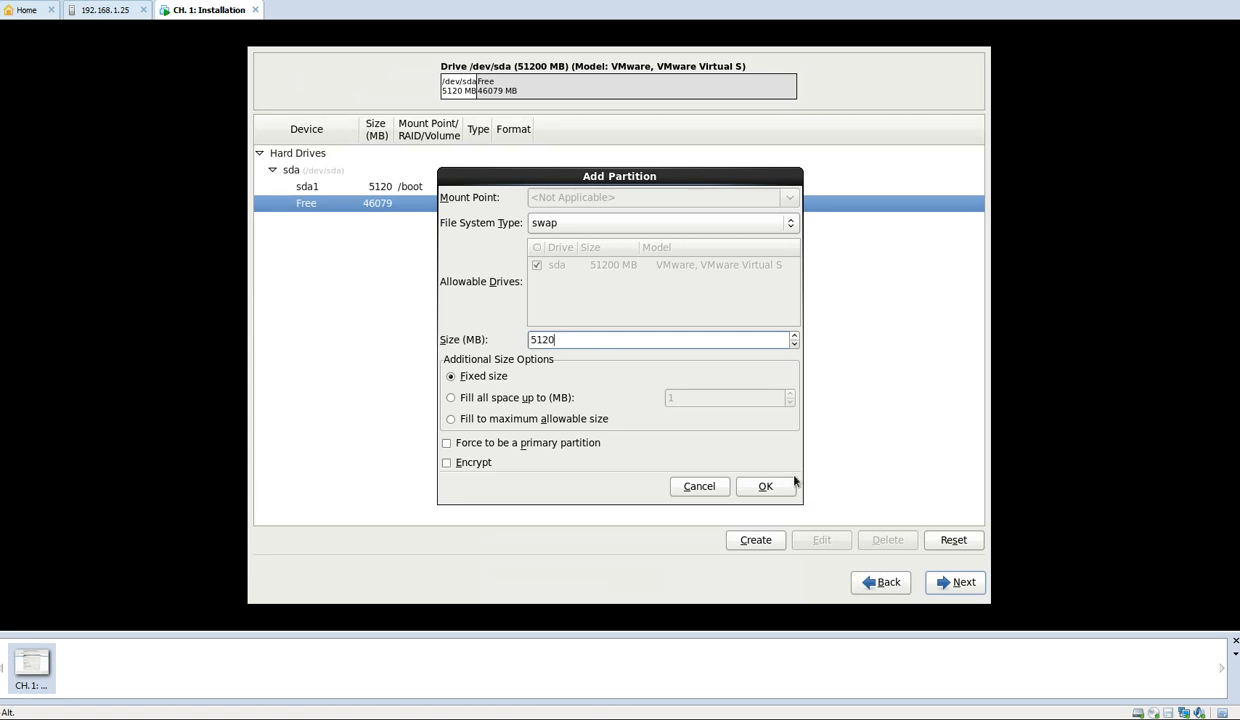
left_click(768, 486)
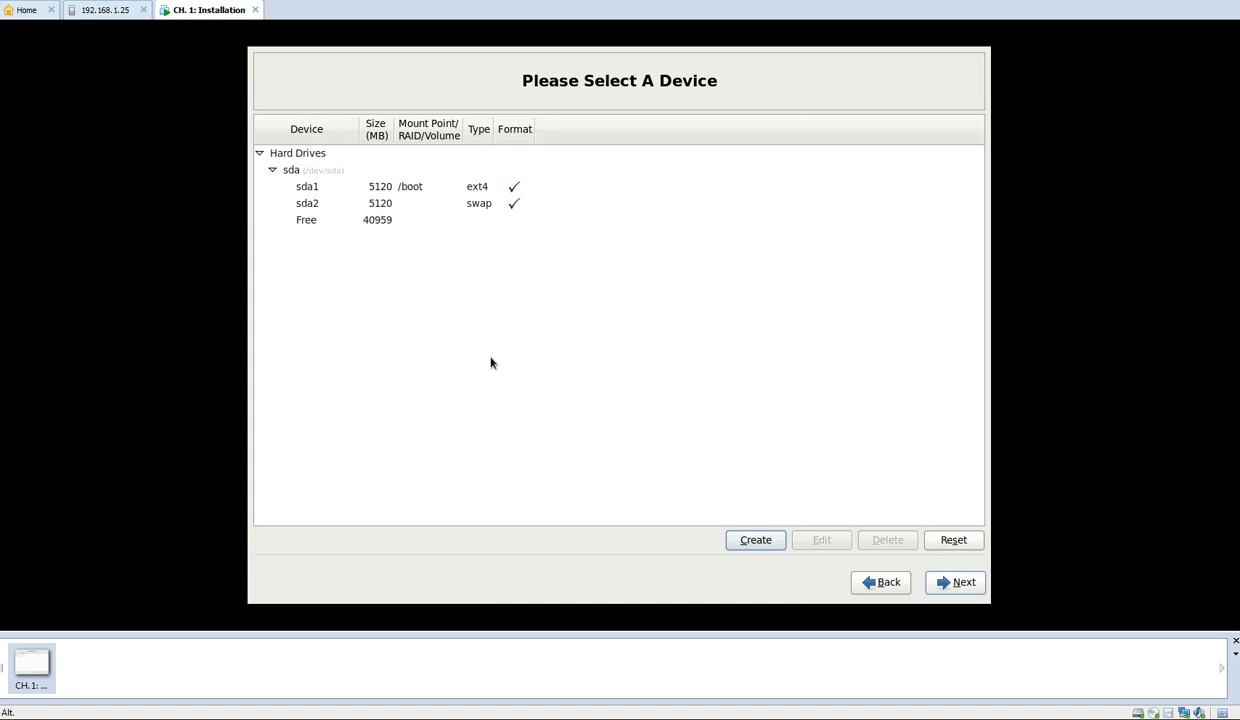
Create an LVM physical volume in the remaining free space, filling it to the maximum allowable size
left_click(390, 228)
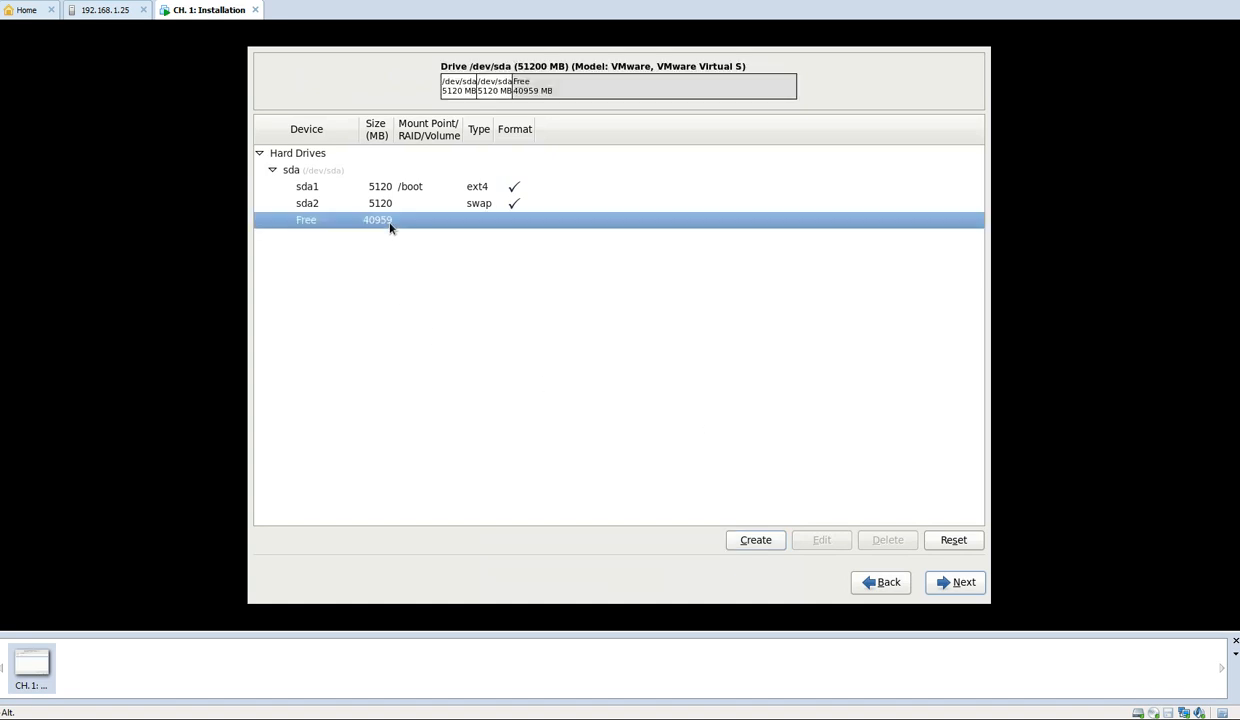
left_click(736, 538)
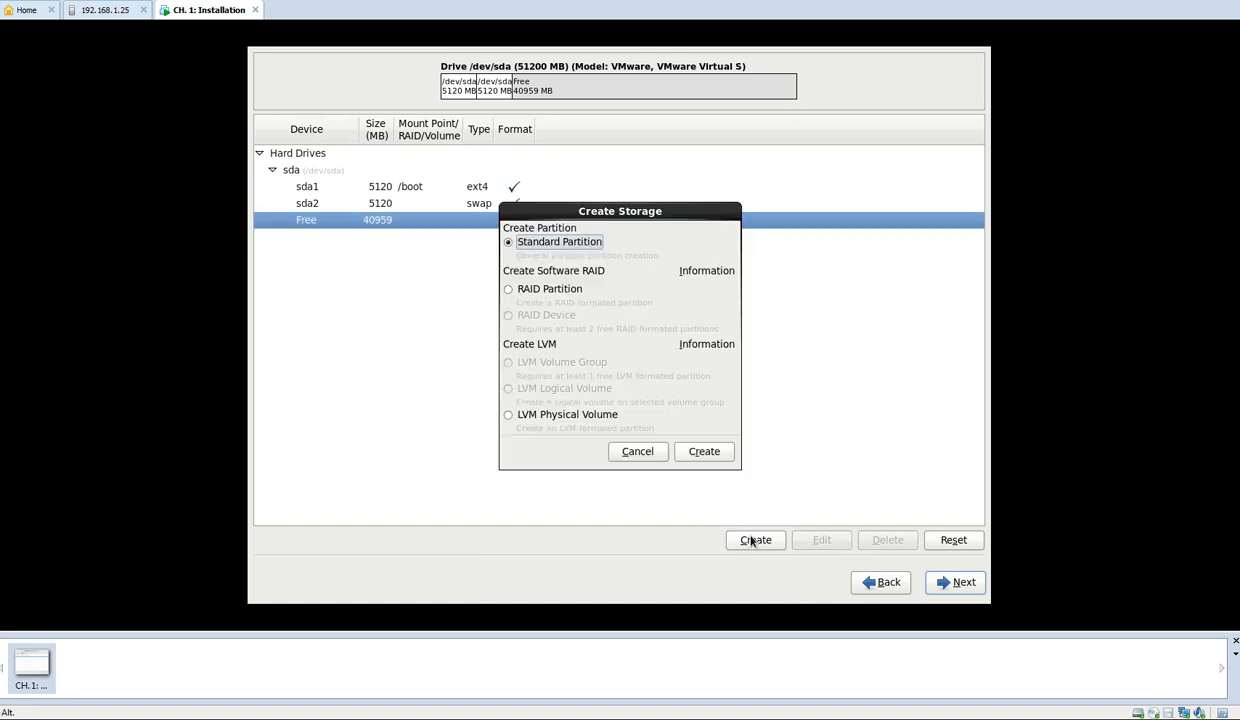
left_click(572, 414)
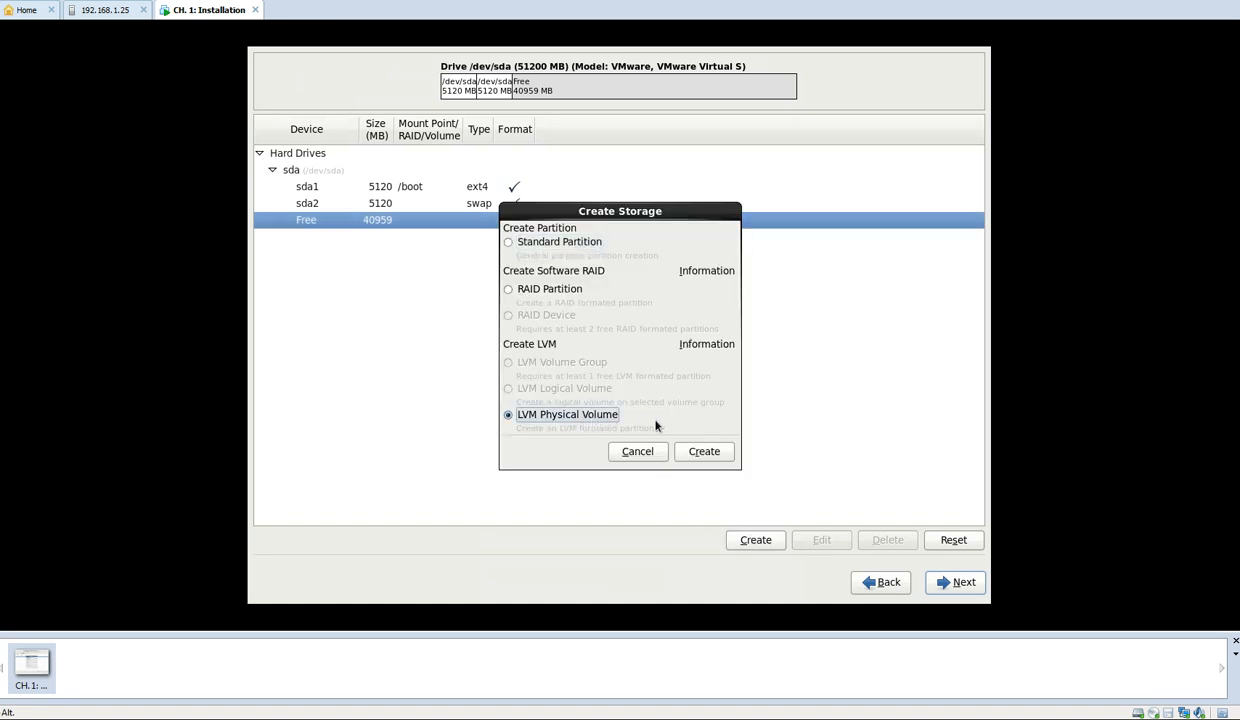
left_click(705, 452)
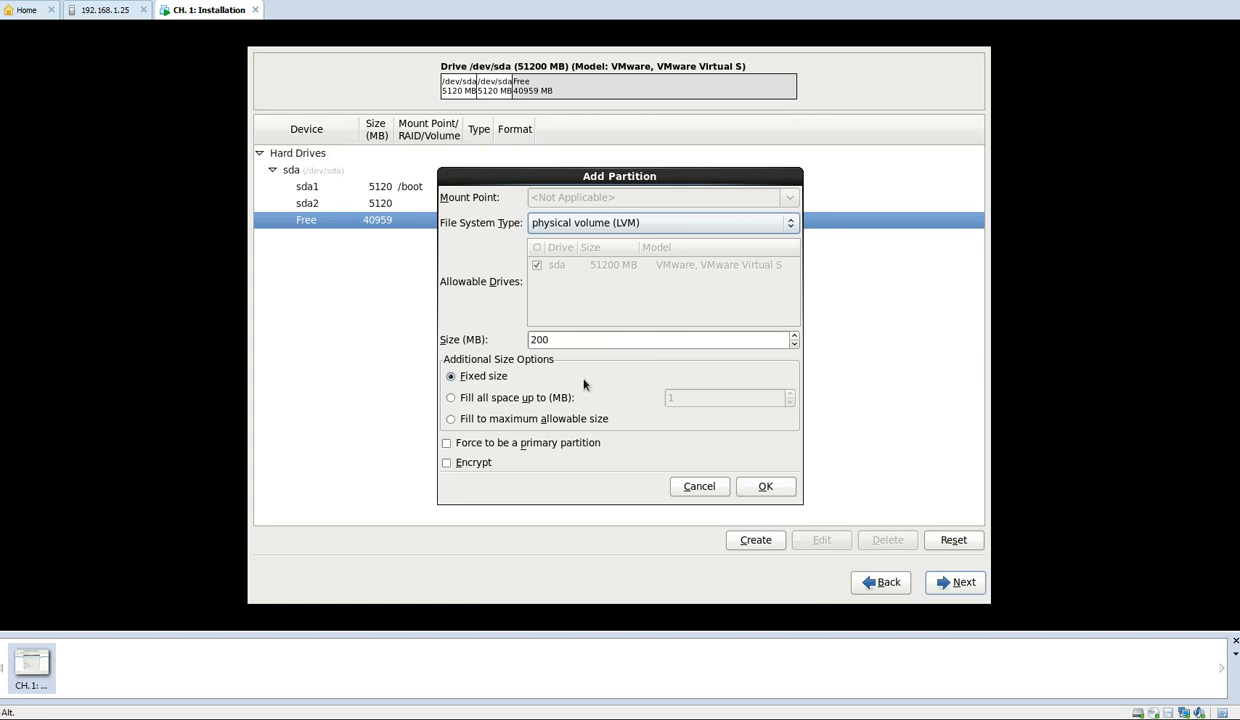
left_click(545, 421)
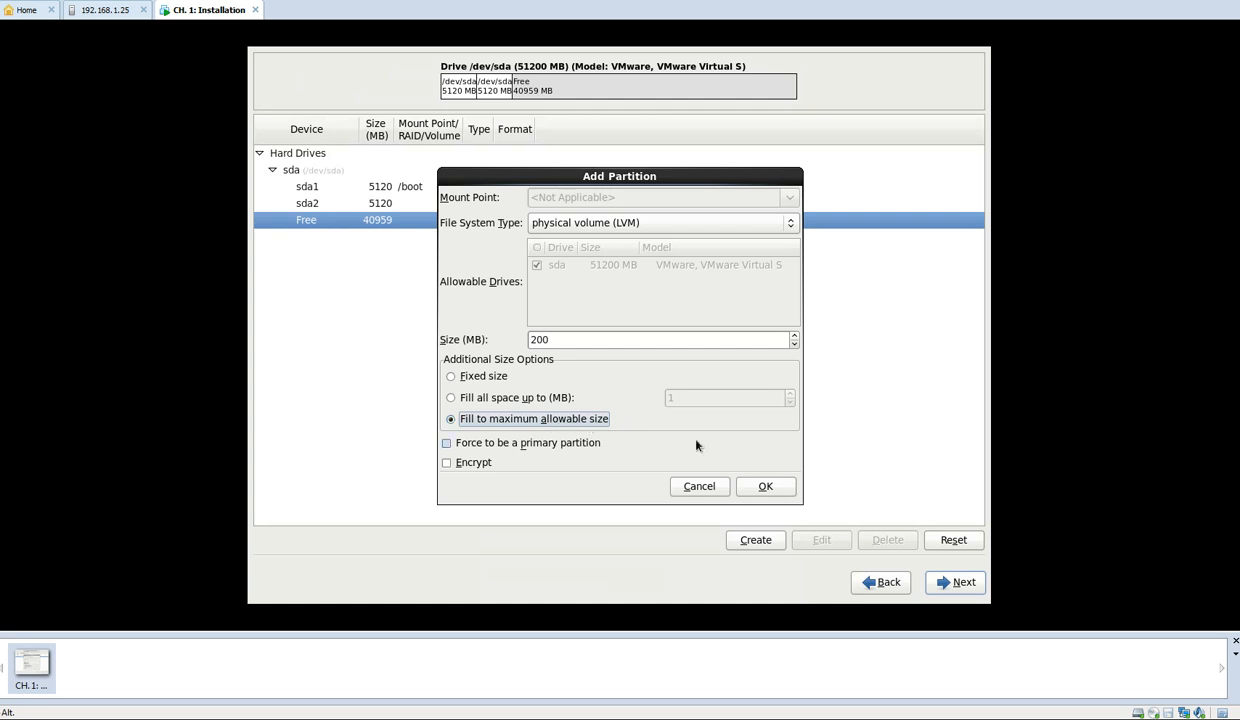
left_click(760, 487)
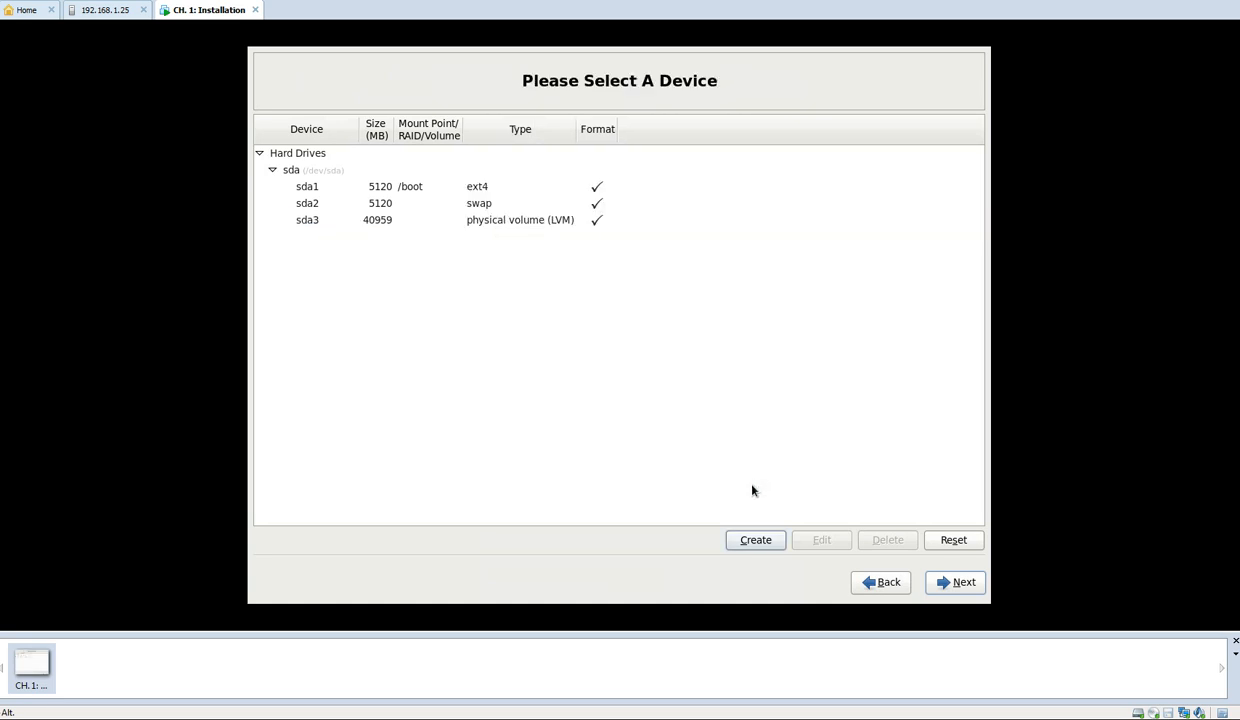
left_click(390, 221)
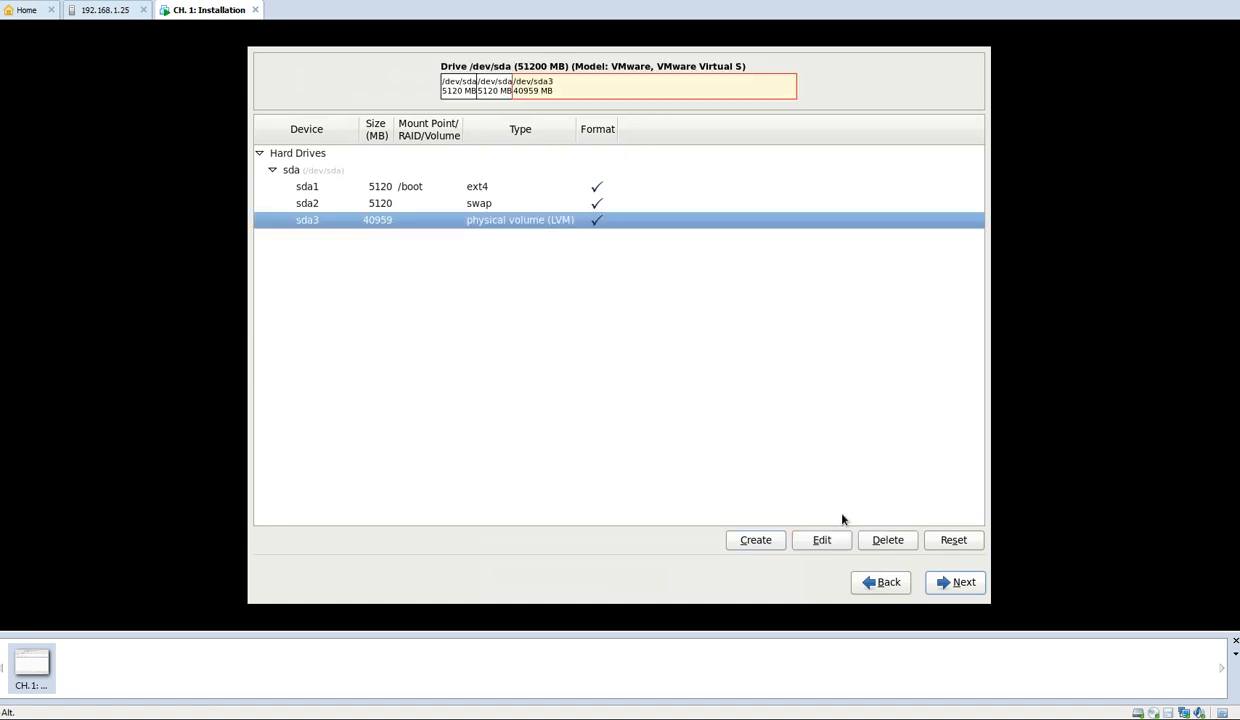
left_click(822, 540)
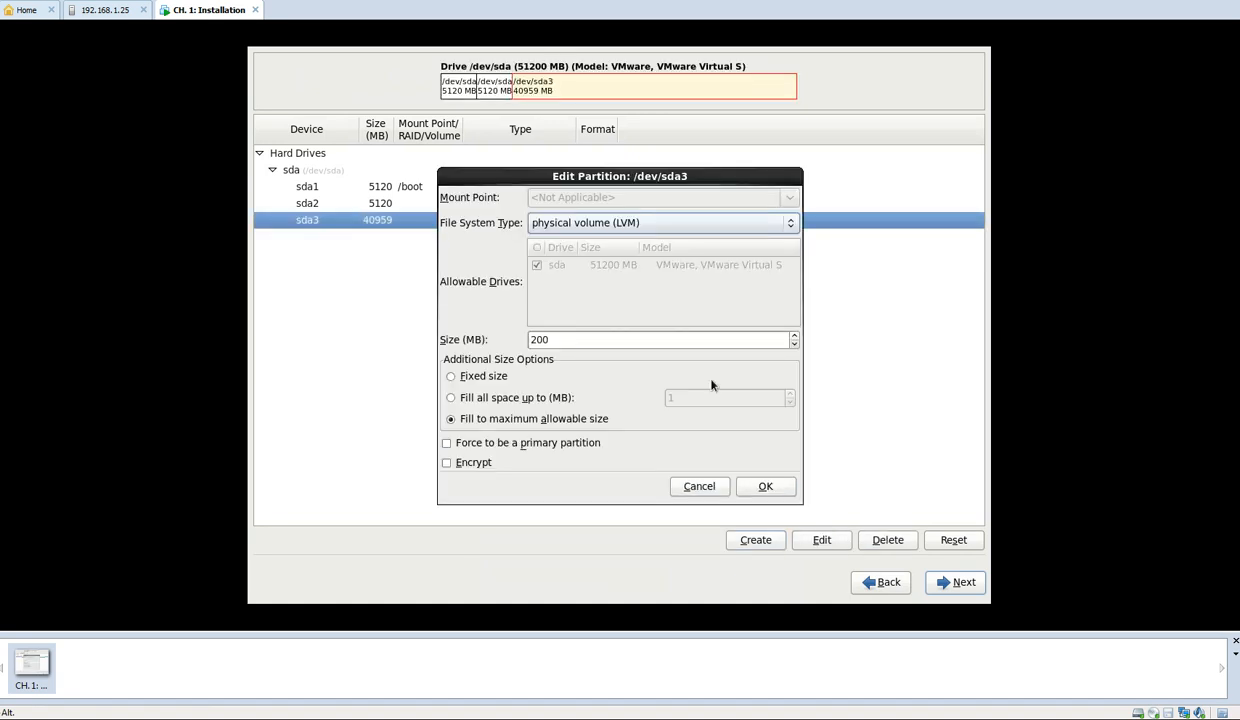
left_click(700, 487)
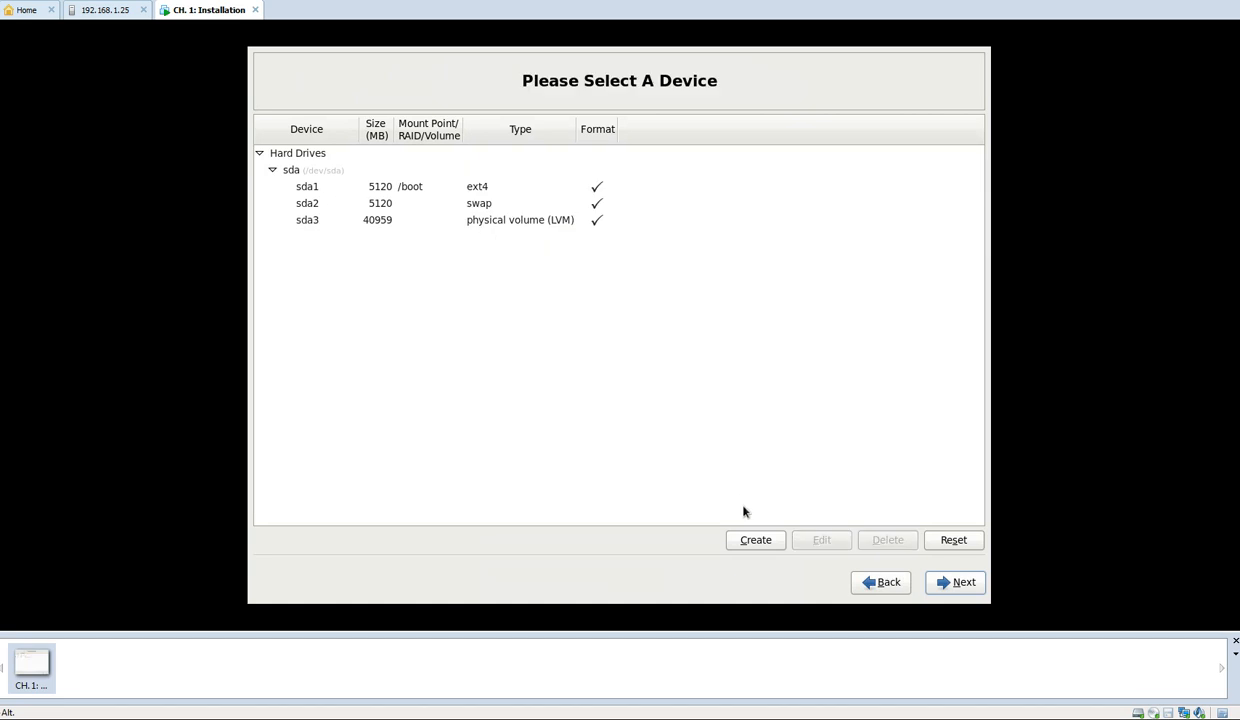
Start a new LVM volume group based on the sda3 physical volume
left_click(389, 225)
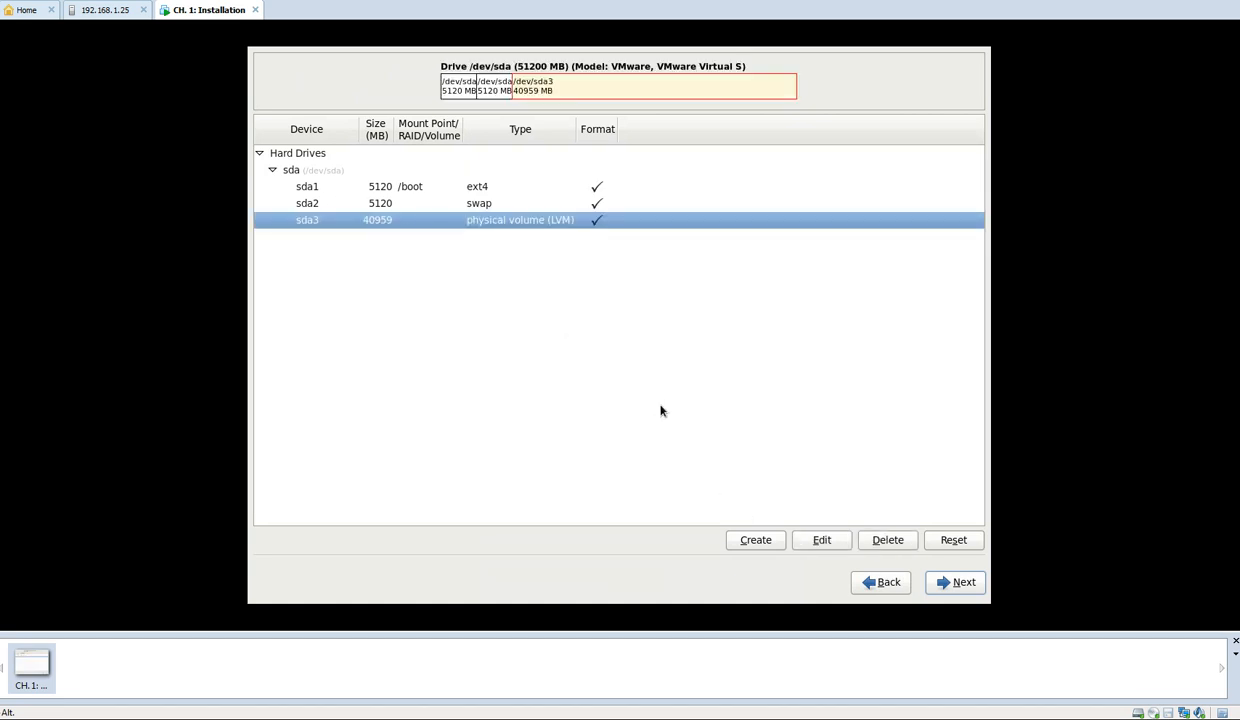
left_click(756, 540)
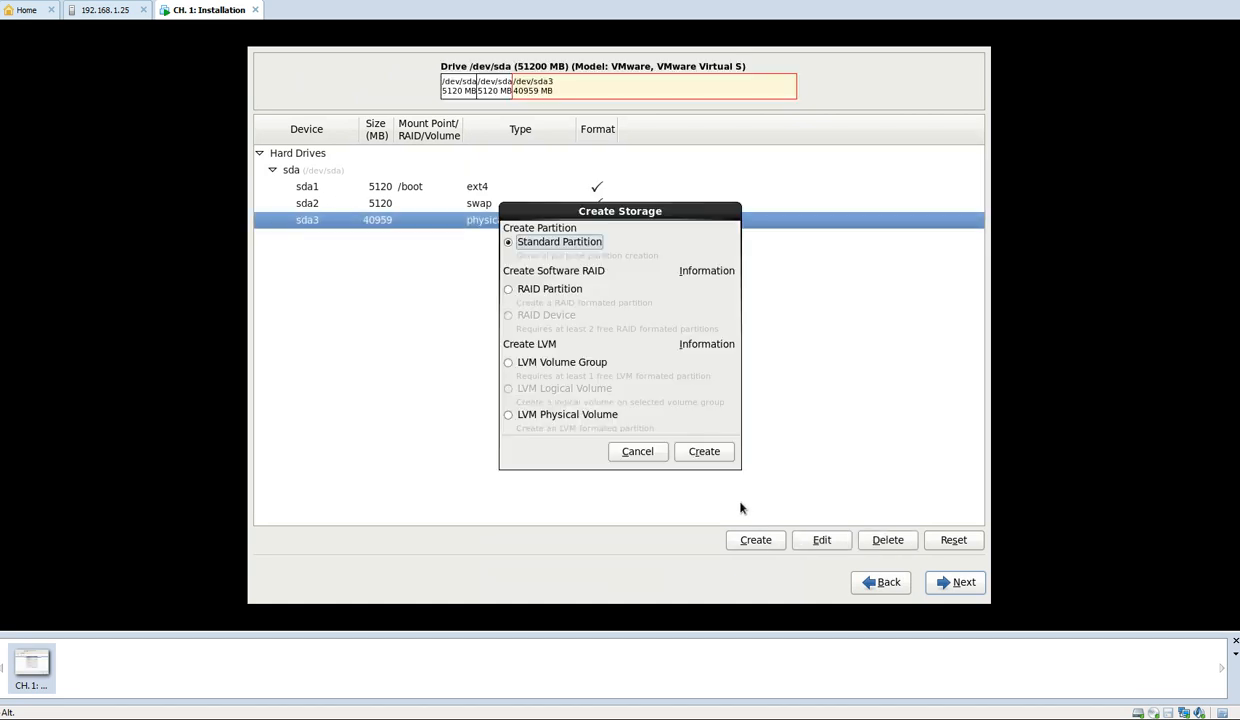
left_click(508, 362)
left_click(703, 449)
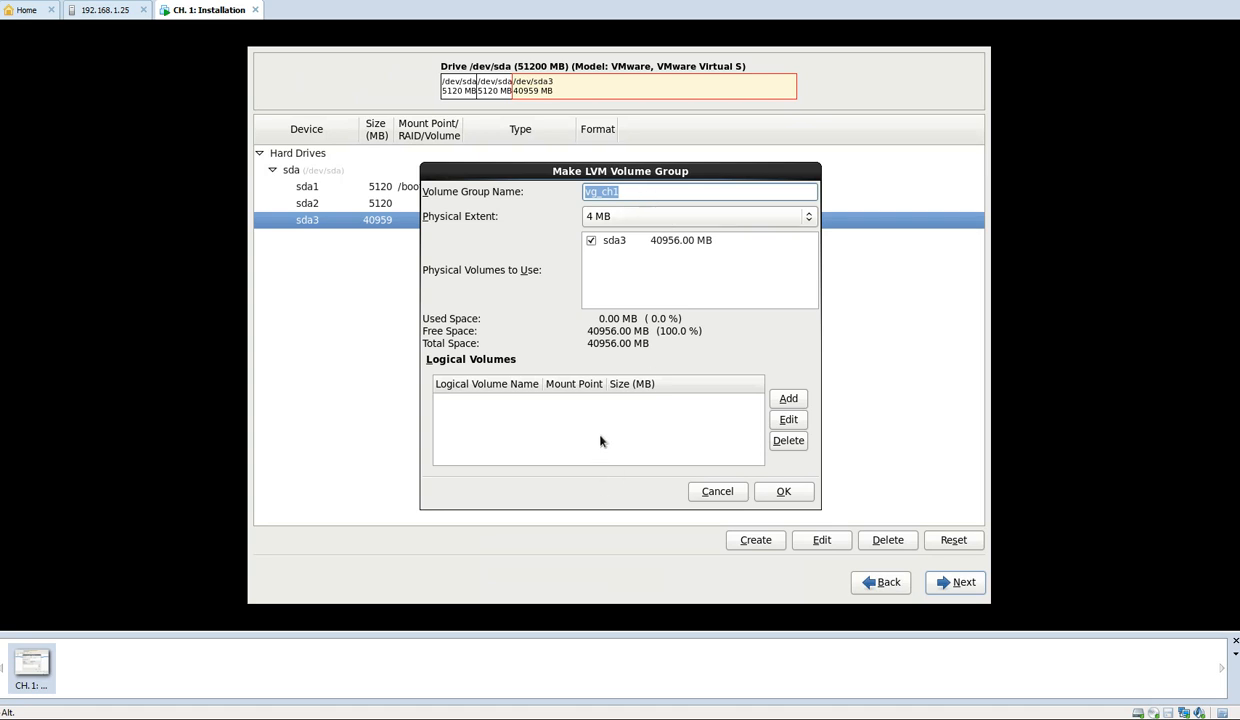
Add a logical volume named lv_root to the volume group, with mount point / and a size of 10240 MB
left_click(789, 400)
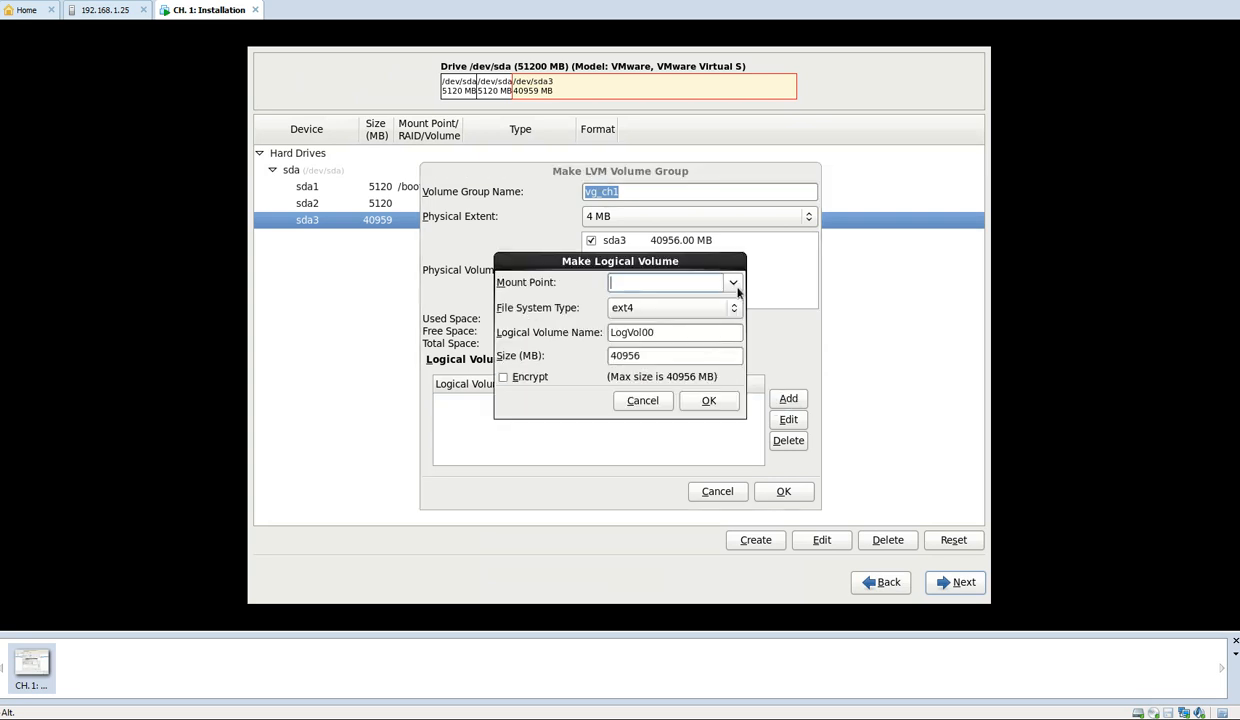
left_click(733, 284)
left_click(717, 301)
left_click(688, 332)
key("BackSpace")
key("BackSpace")
key("BackSpace")
key("BackSpace")
key("BackSpace")
key("BackSpace")
key("BackSpace")
key("BackSpace")
type("lv_root")
double_click(617, 352)
type("10240")
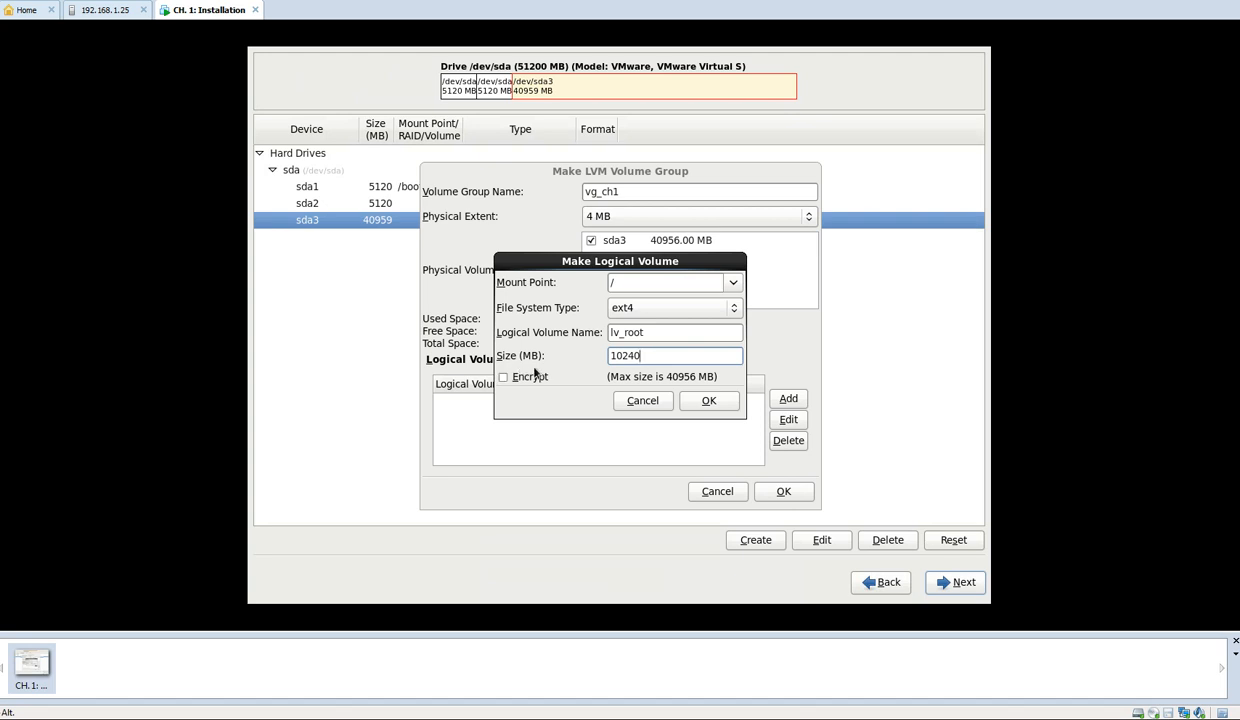
left_click(708, 401)
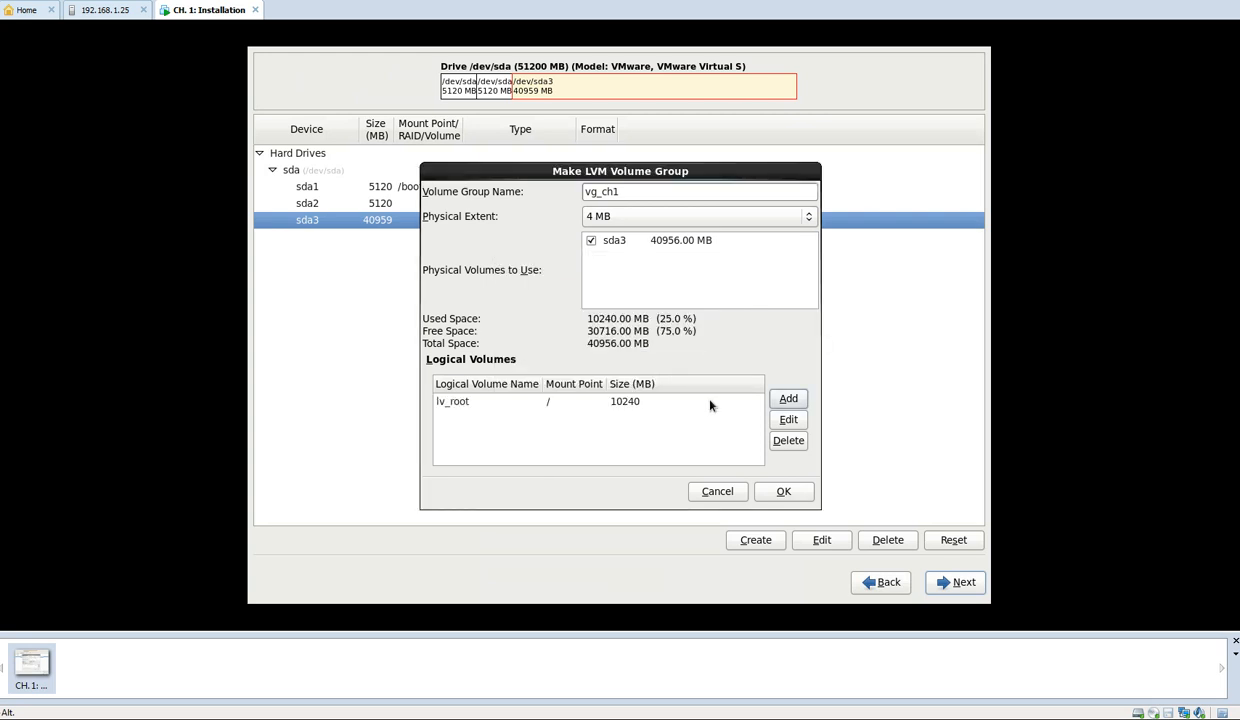
Start a second logical volume of 10240 MB and try to add it with lv_home as its mount point
left_click(777, 402)
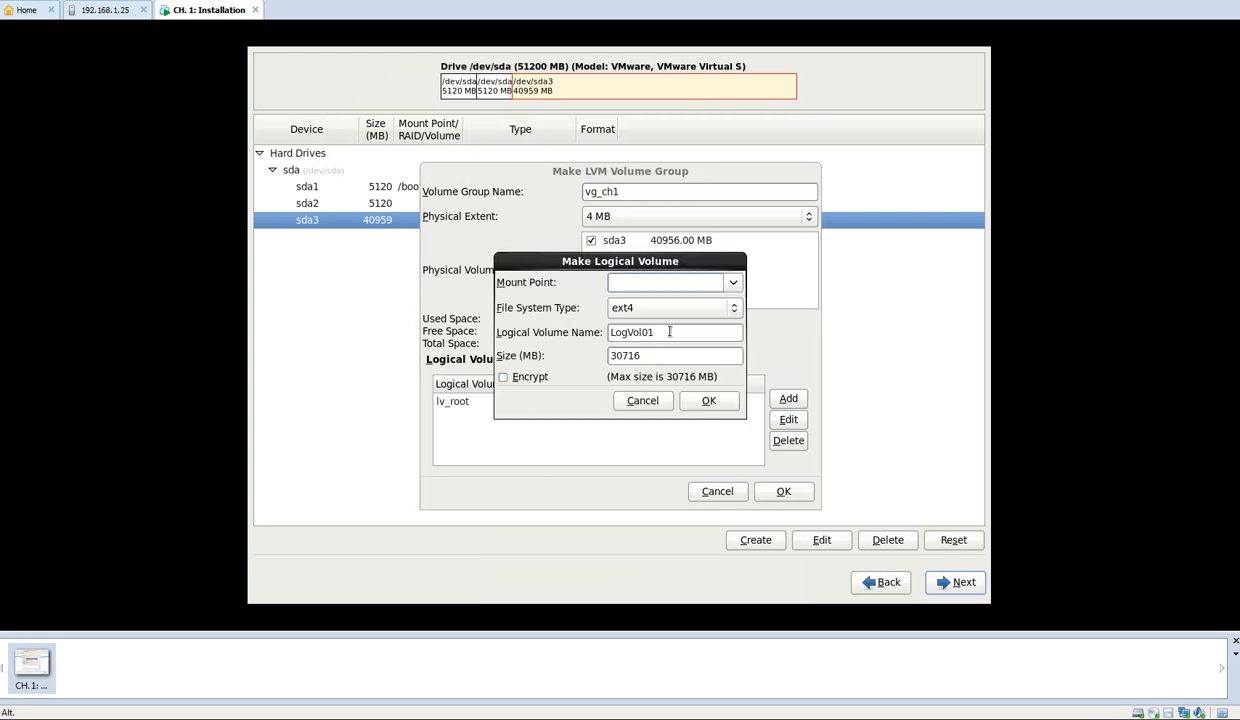
type("lv_home")
double_click(636, 355)
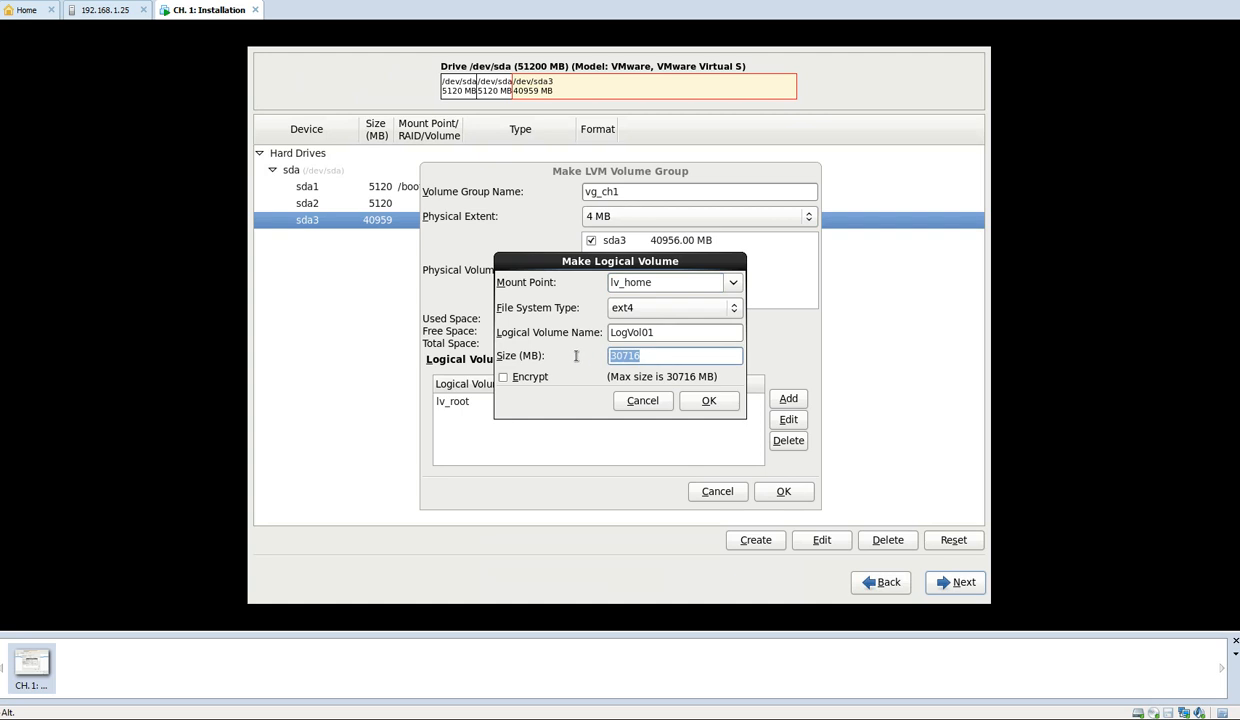
type("10240")
left_click(704, 401)
left_click(722, 371)
Correct the second logical volume's mount point to /home, name it lv_home, and add it to the volume group
double_click(676, 336)
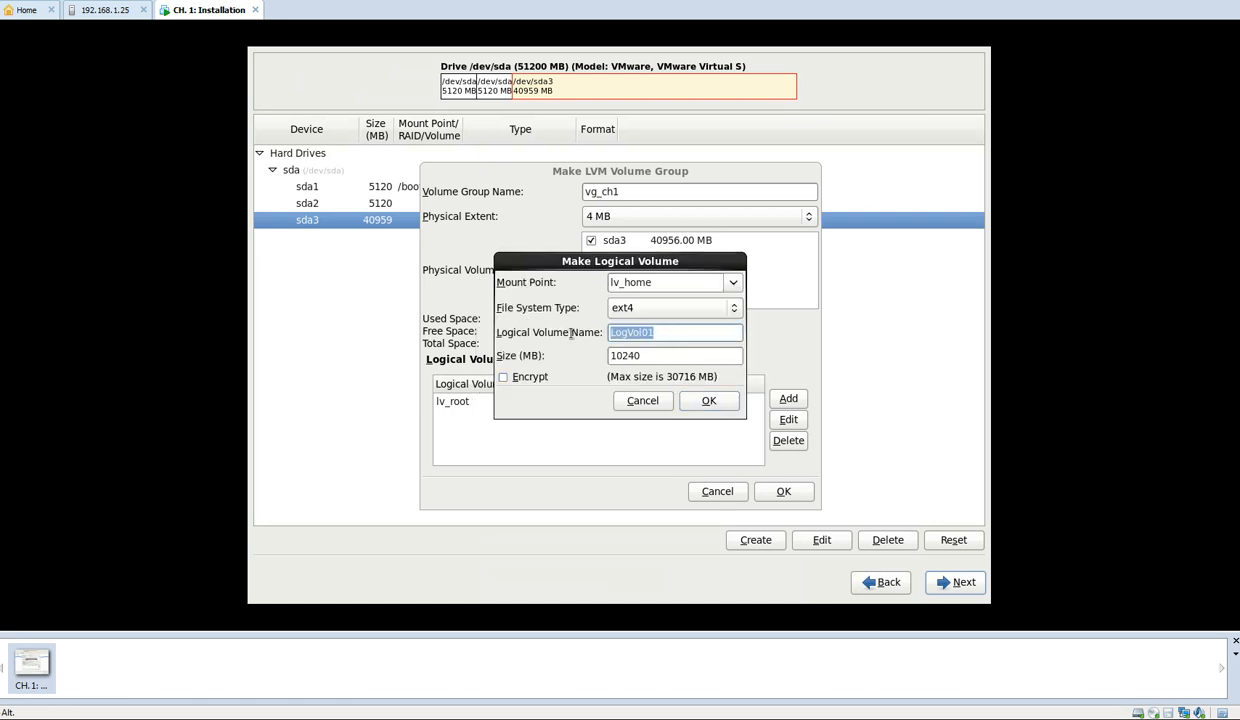
left_click(712, 282)
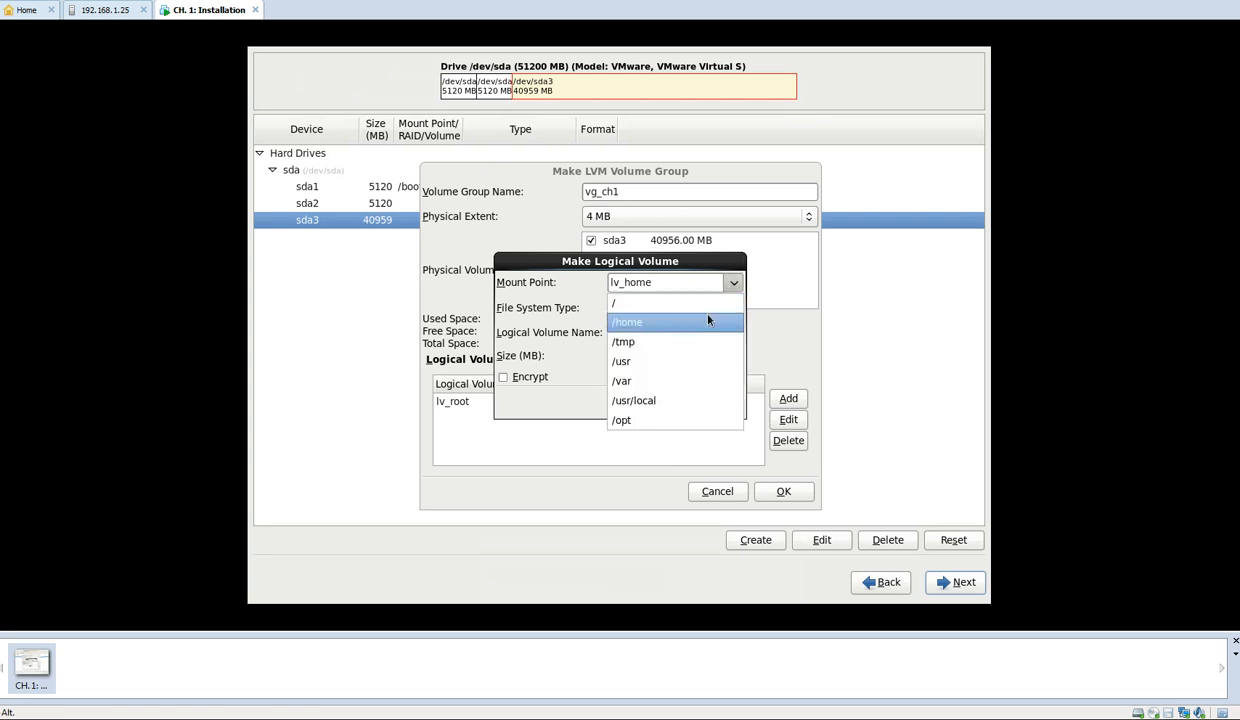
left_click(709, 321)
left_click(688, 332)
double_click(688, 332)
type("lv_home")
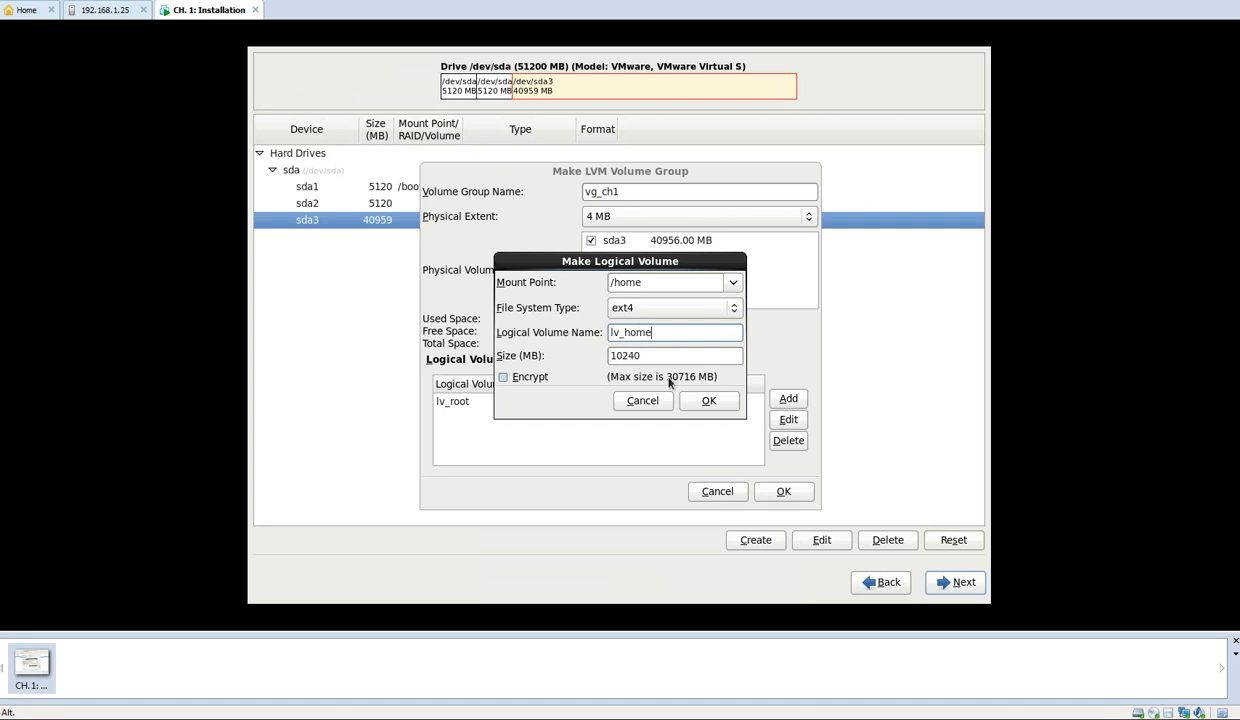
left_click(708, 400)
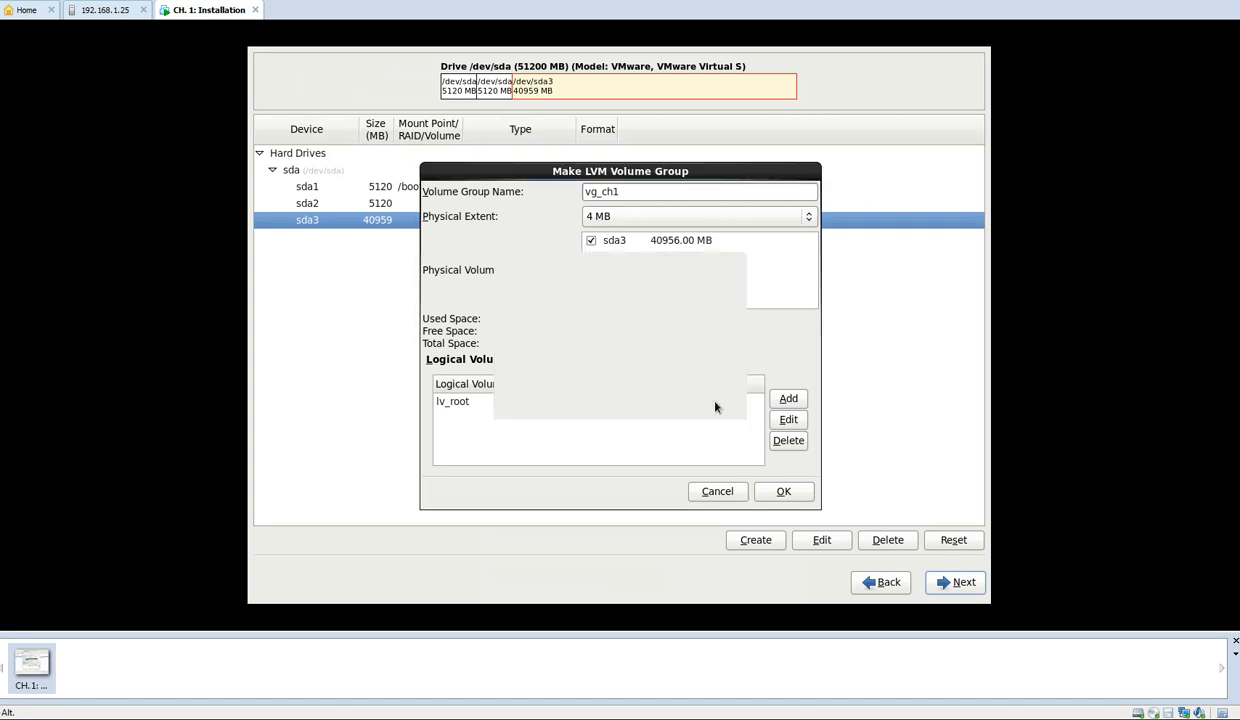
Add a third logical volume to the volume group with mount point /var and a size of 10240 MB
left_click(788, 398)
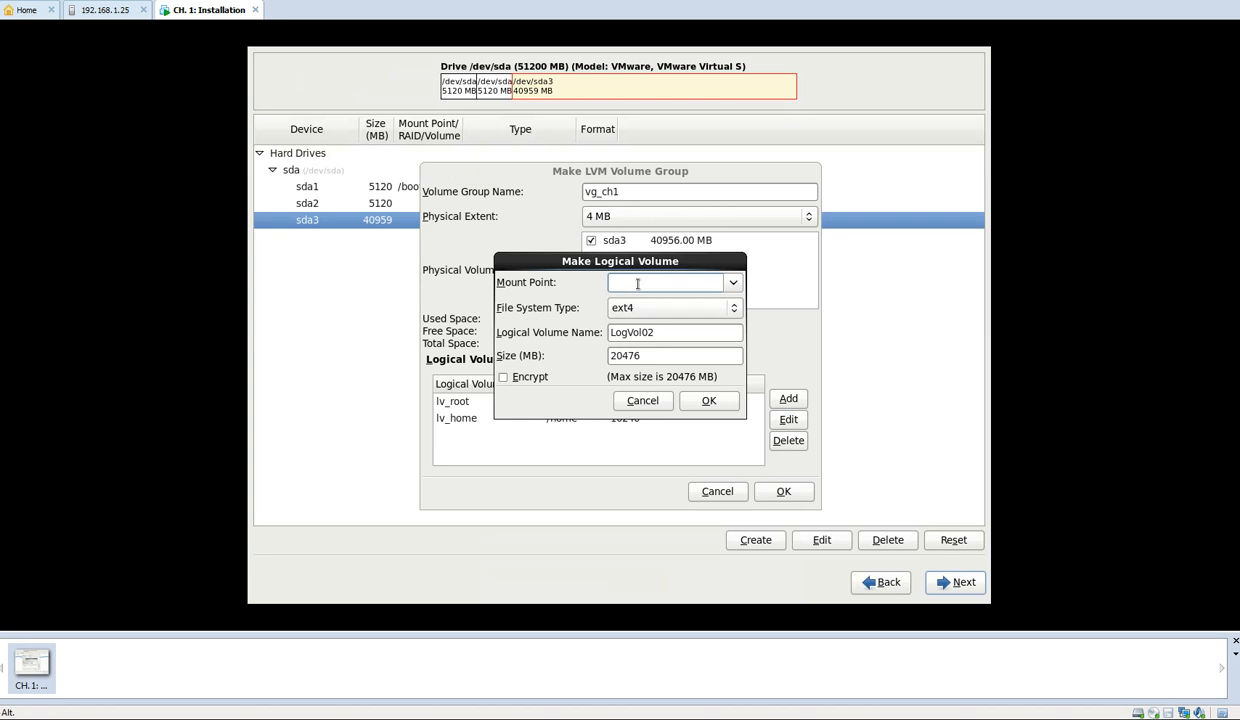
left_click(730, 284)
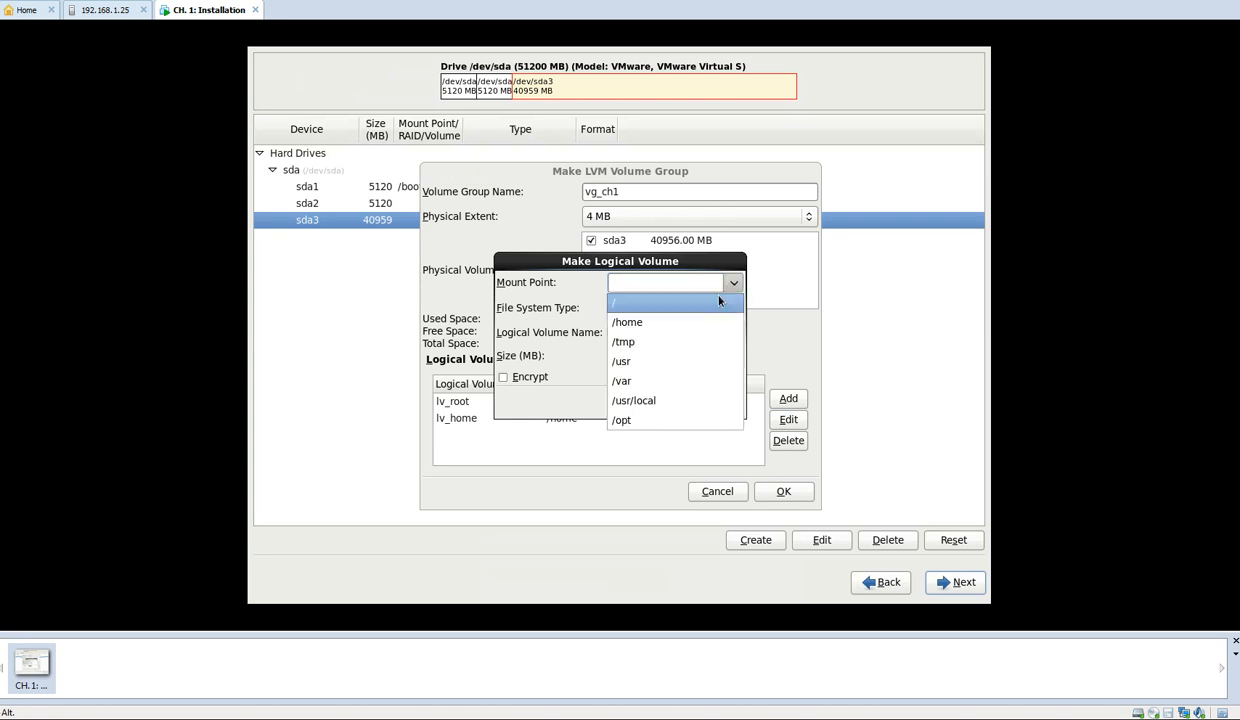
left_click(686, 378)
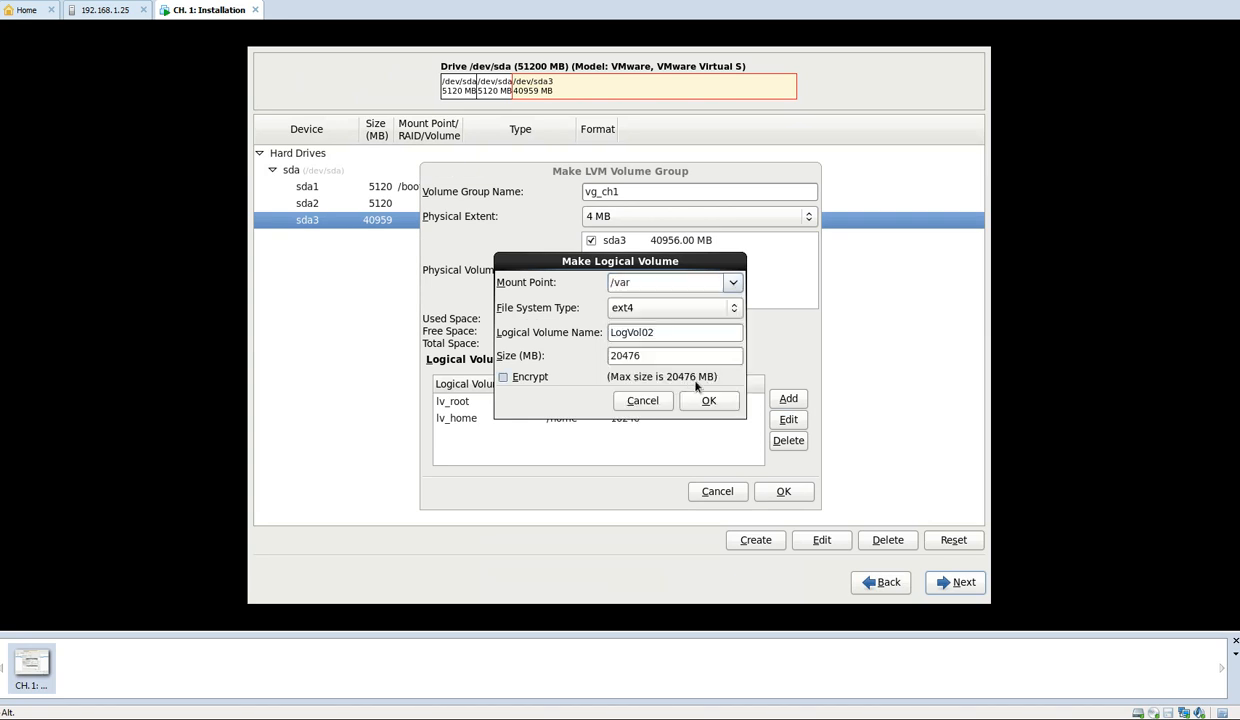
left_click_drag(658, 355, 589, 361)
type("10240")
left_click(706, 401)
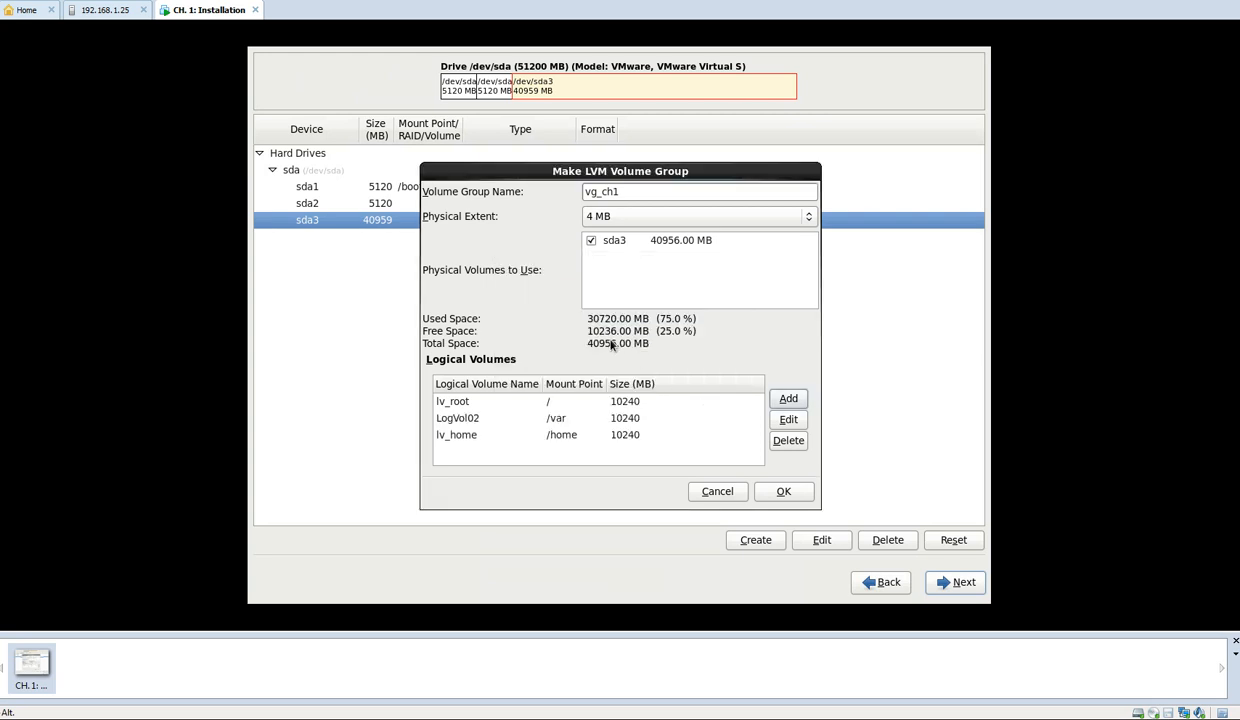
Rename the /var logical volume as lv_var
left_click(486, 419)
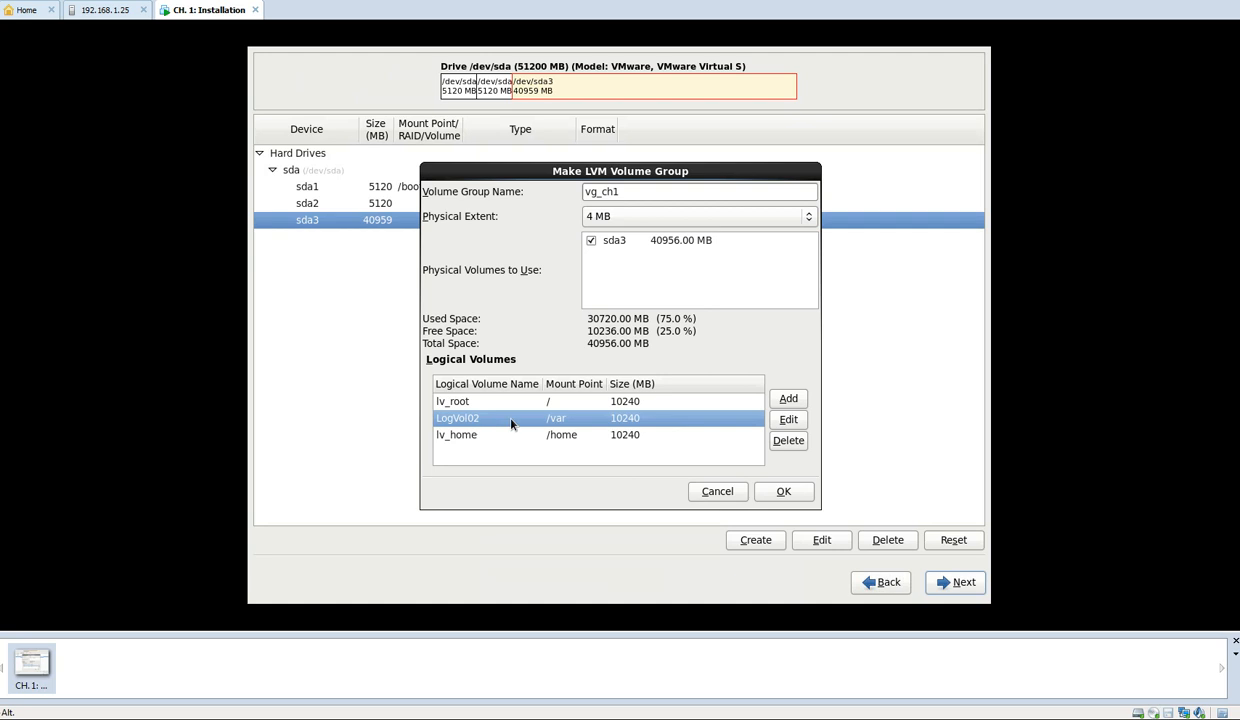
left_click(788, 419)
double_click(641, 332)
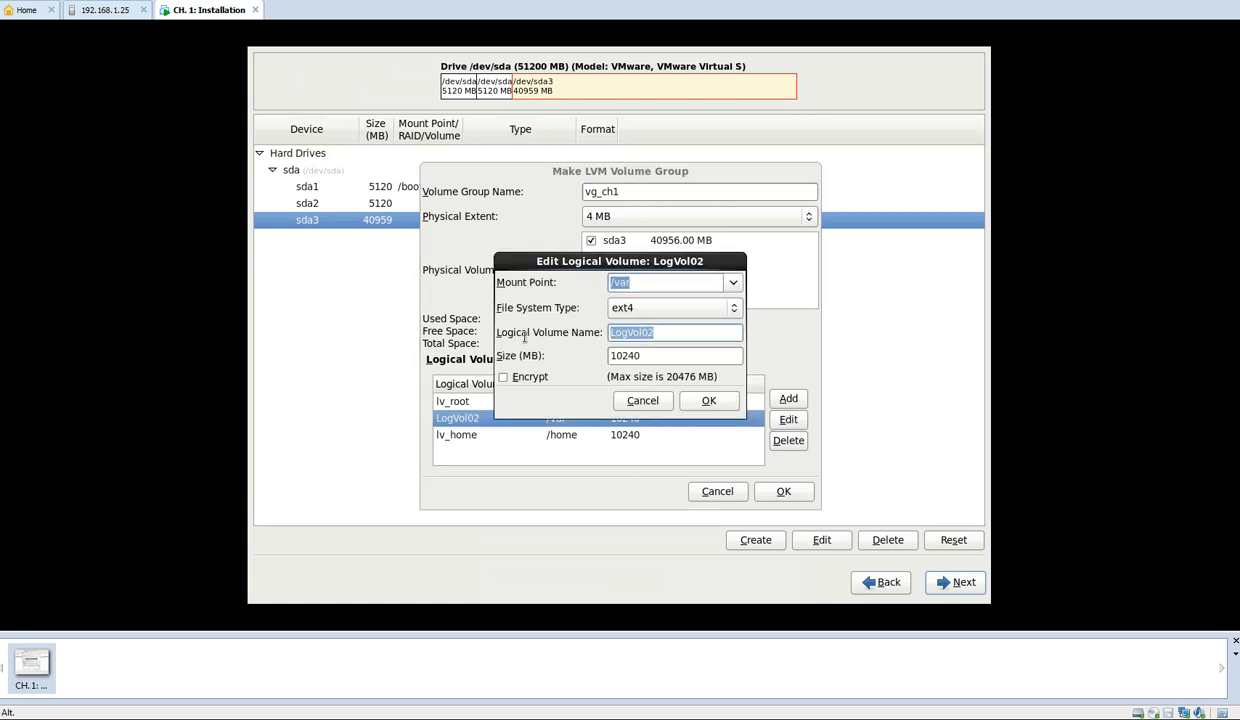
type("lv_")
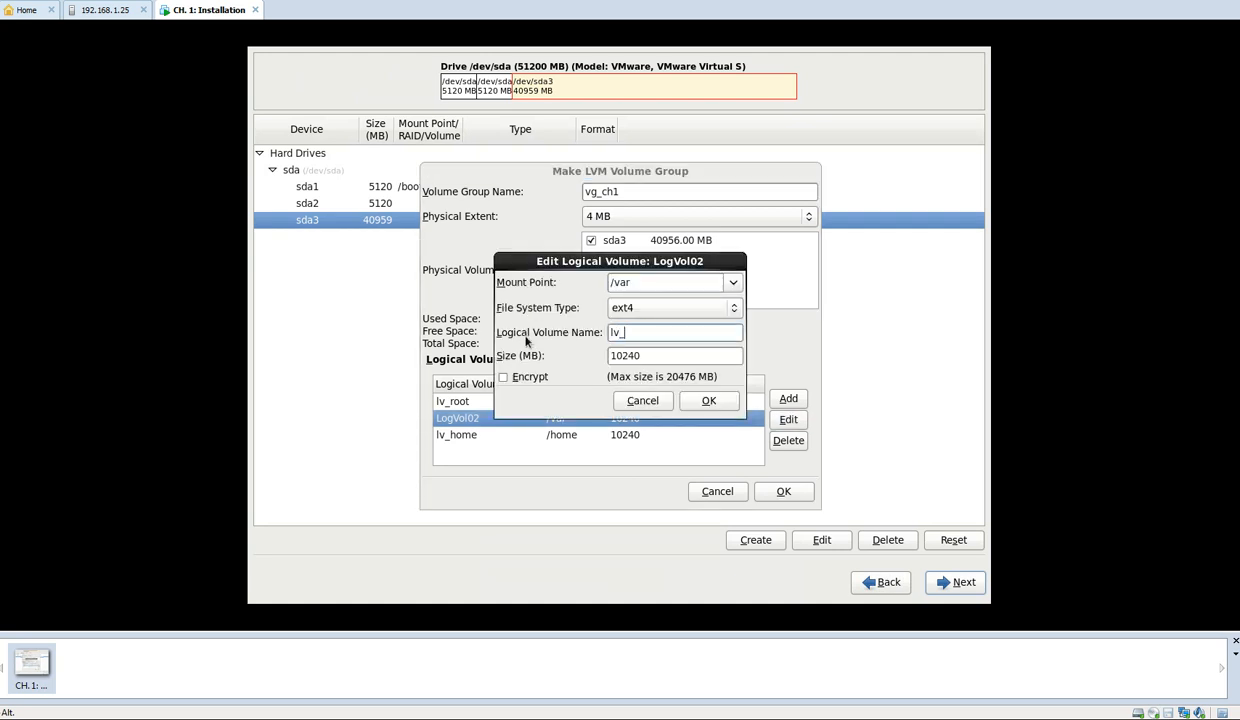
type("var")
left_click(726, 401)
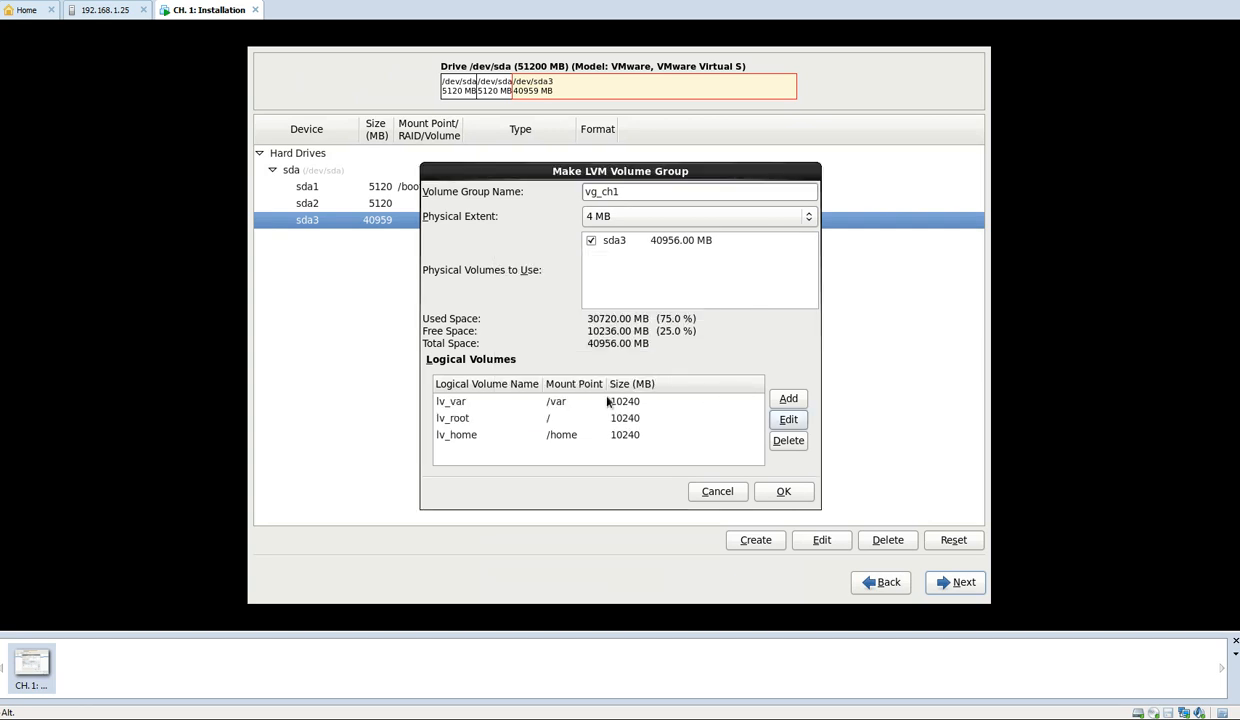
Set the size of the lv_root logical volume to 20436 MB
left_click(462, 417)
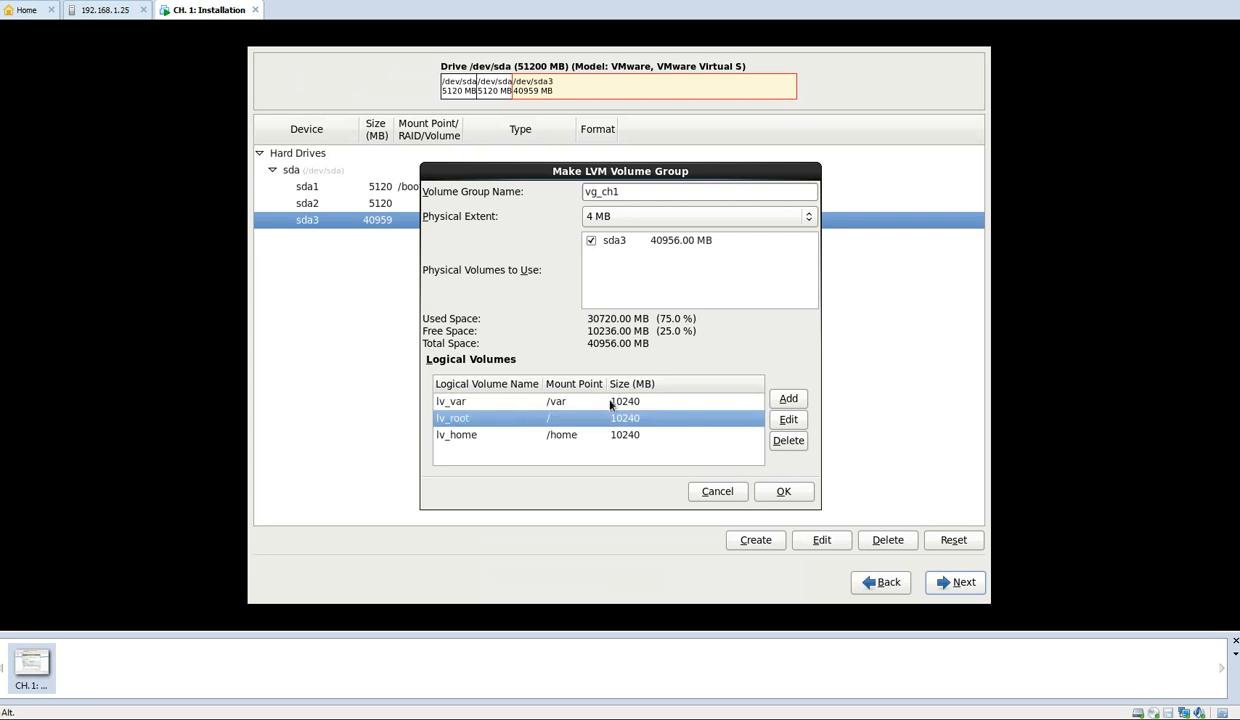
left_click(786, 419)
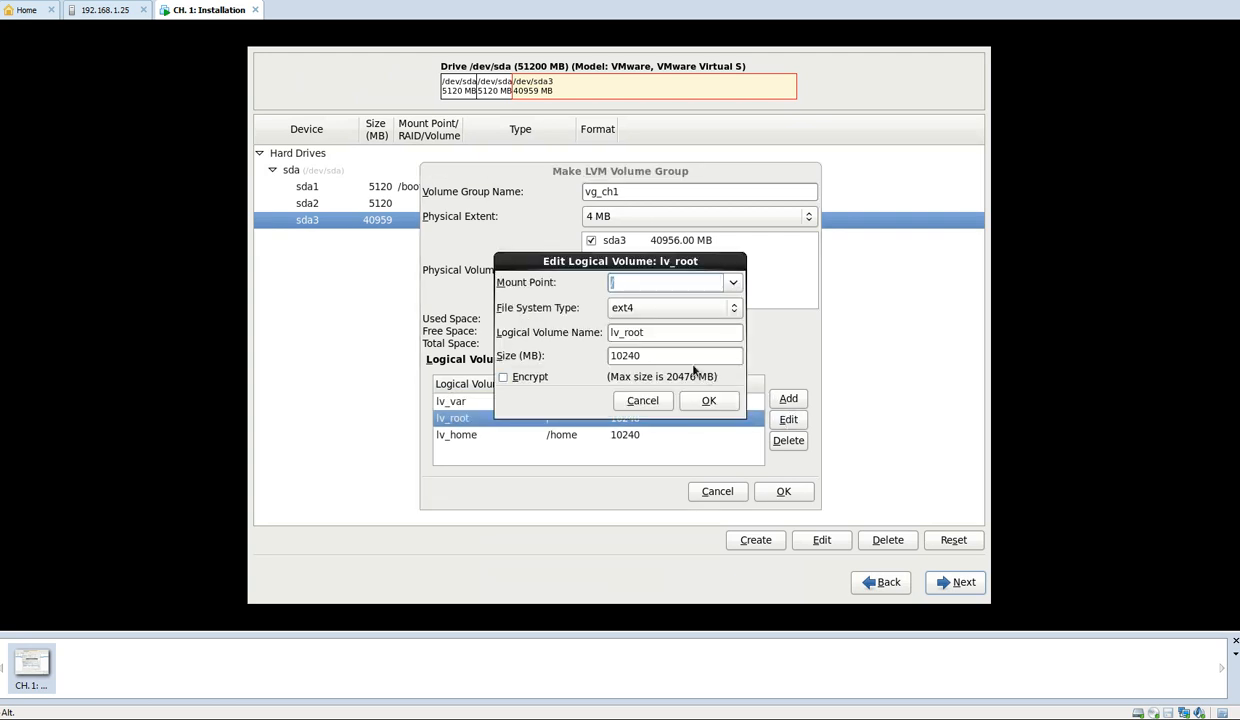
left_click_drag(650, 262, 690, 357)
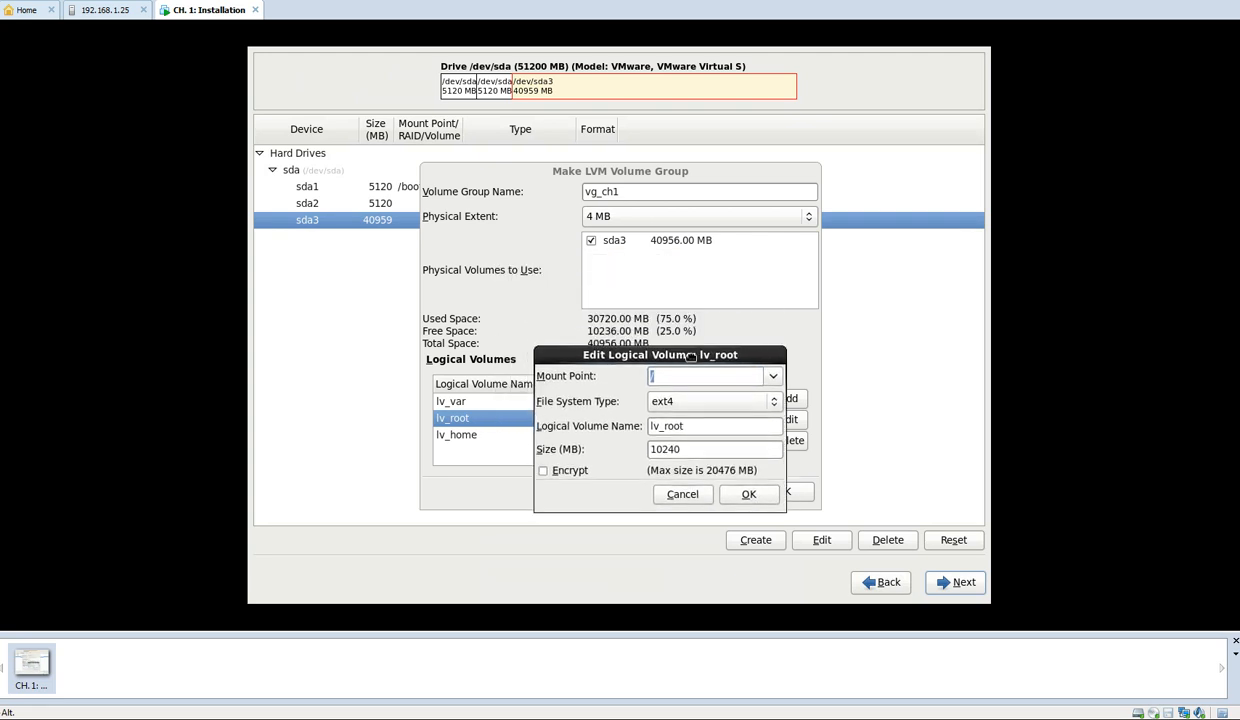
left_click(702, 452)
left_click_drag(702, 455, 546, 457)
key("BackSpace")
key("BackSpace")
key("BackSpace")
key("BackSpace")
key("BackSpace")
type("20436")
left_click(747, 492)
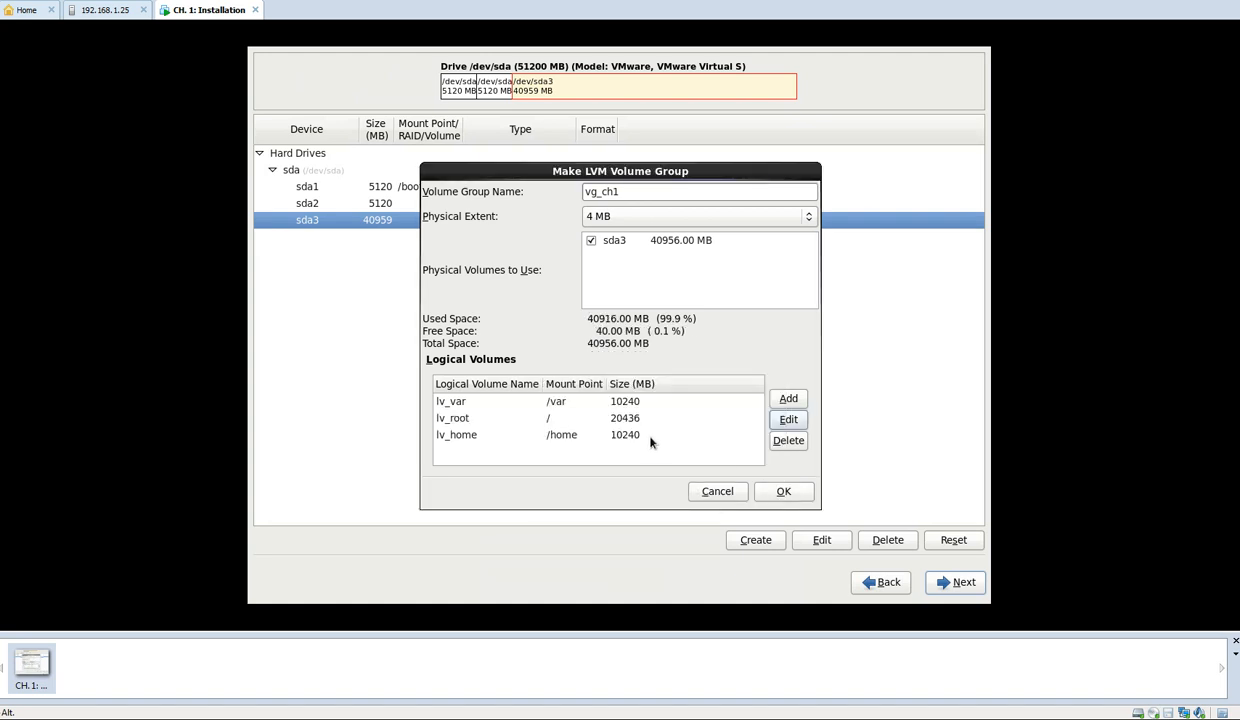
left_click(639, 440)
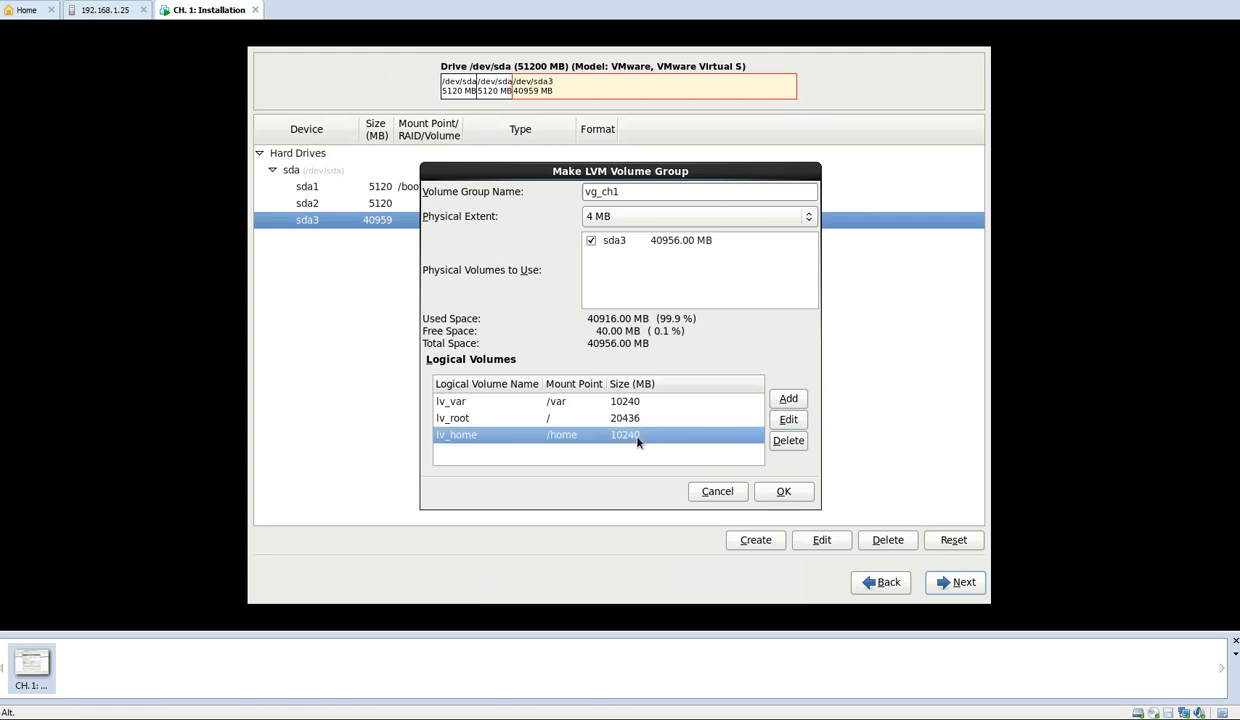
left_click(786, 420)
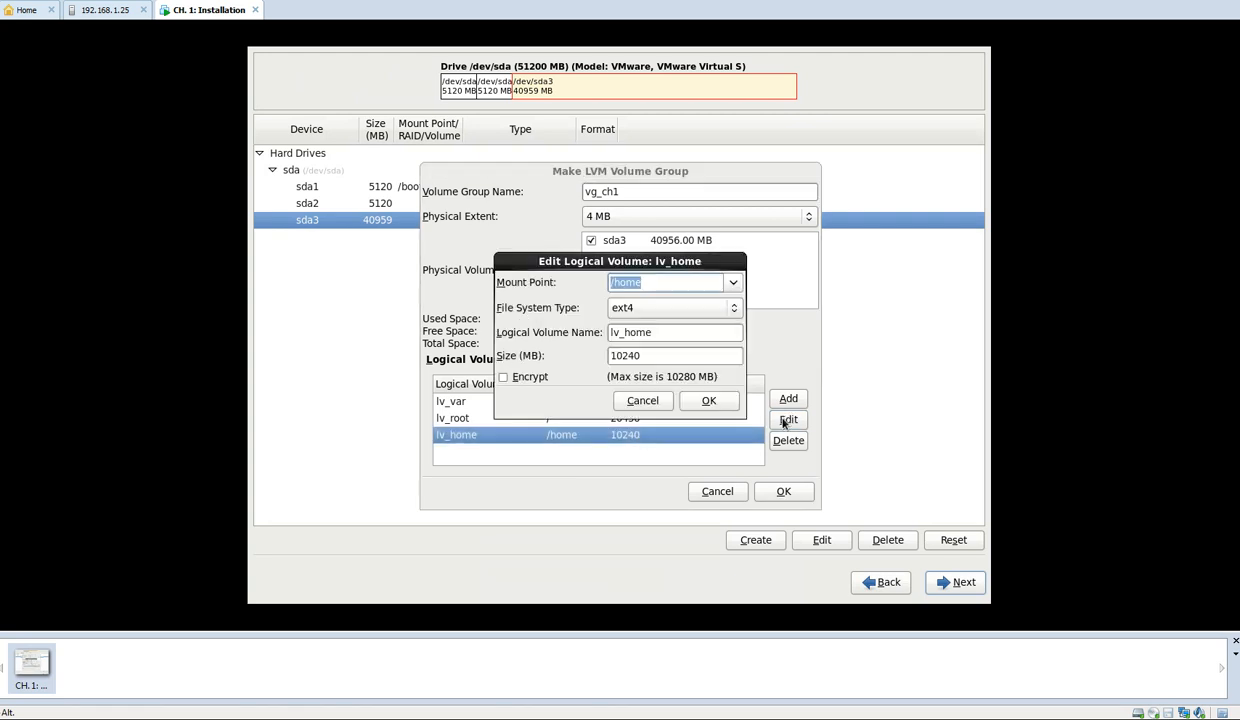
left_click(642, 400)
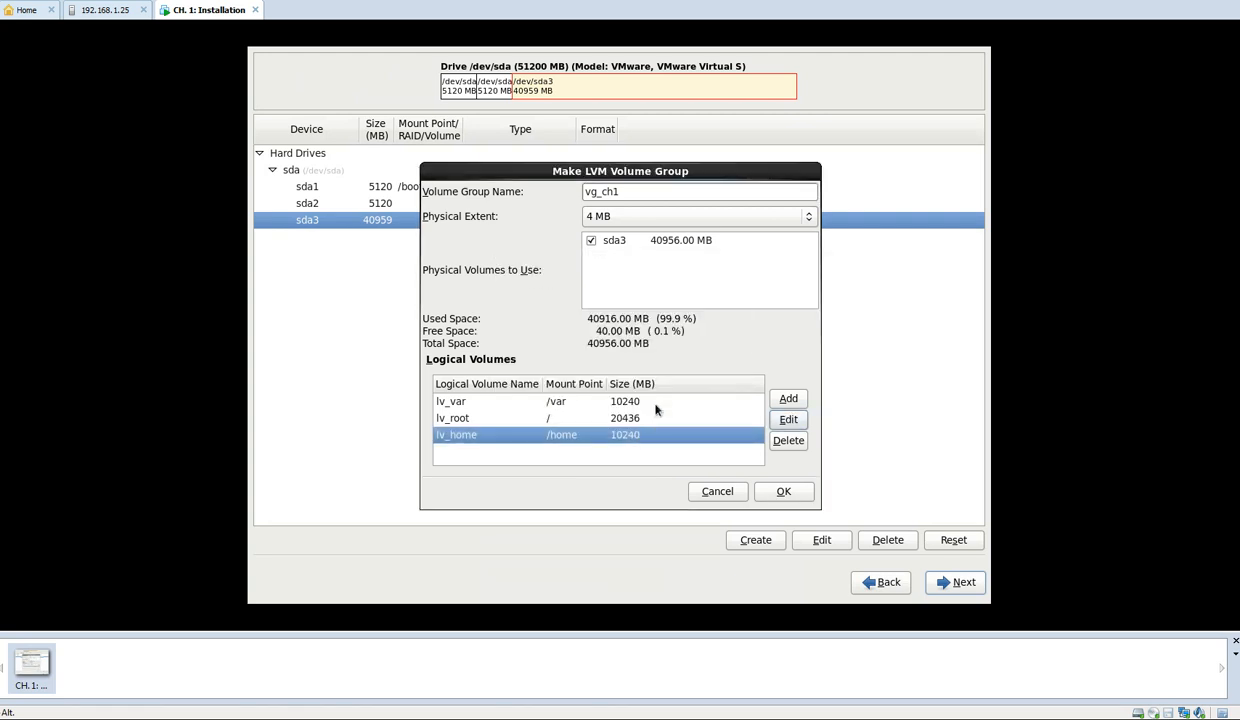
Set the size of the lv_root logical volume to 20476 MB and accept the vg_ch1 volume group
left_click(662, 420)
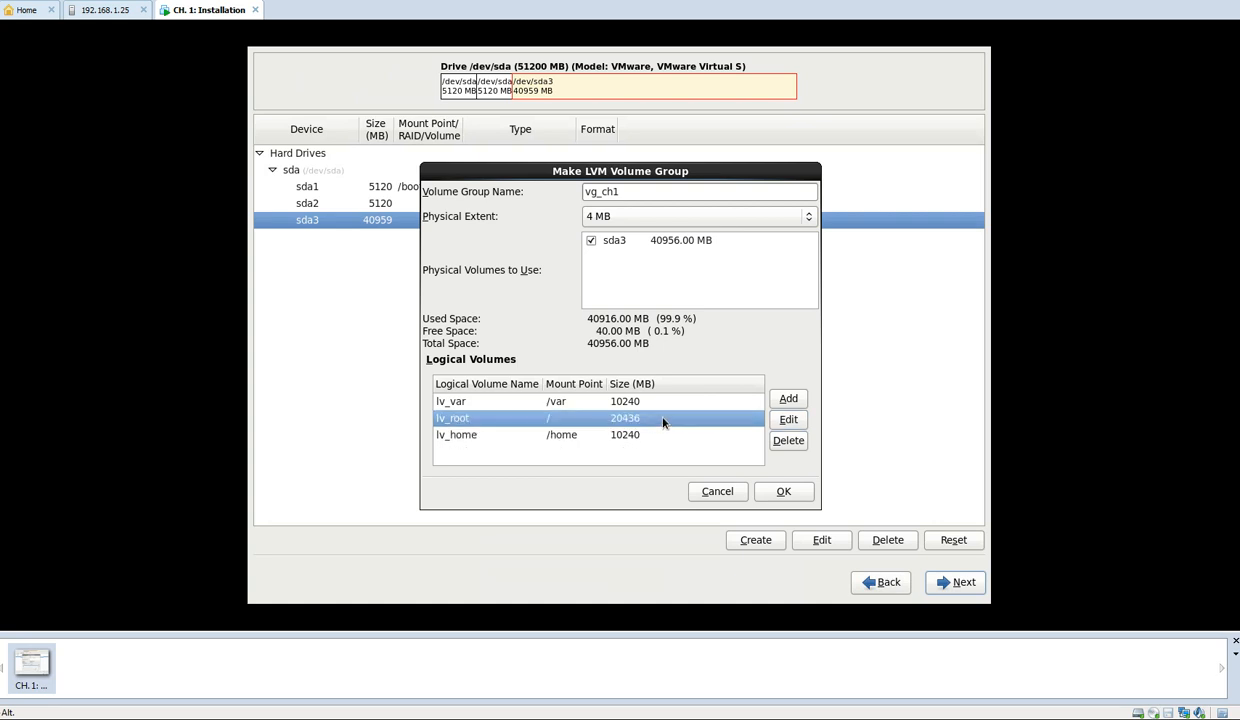
left_click(785, 419)
left_click(645, 357)
key("BackSpace")
key("BackSpace")
type("76")
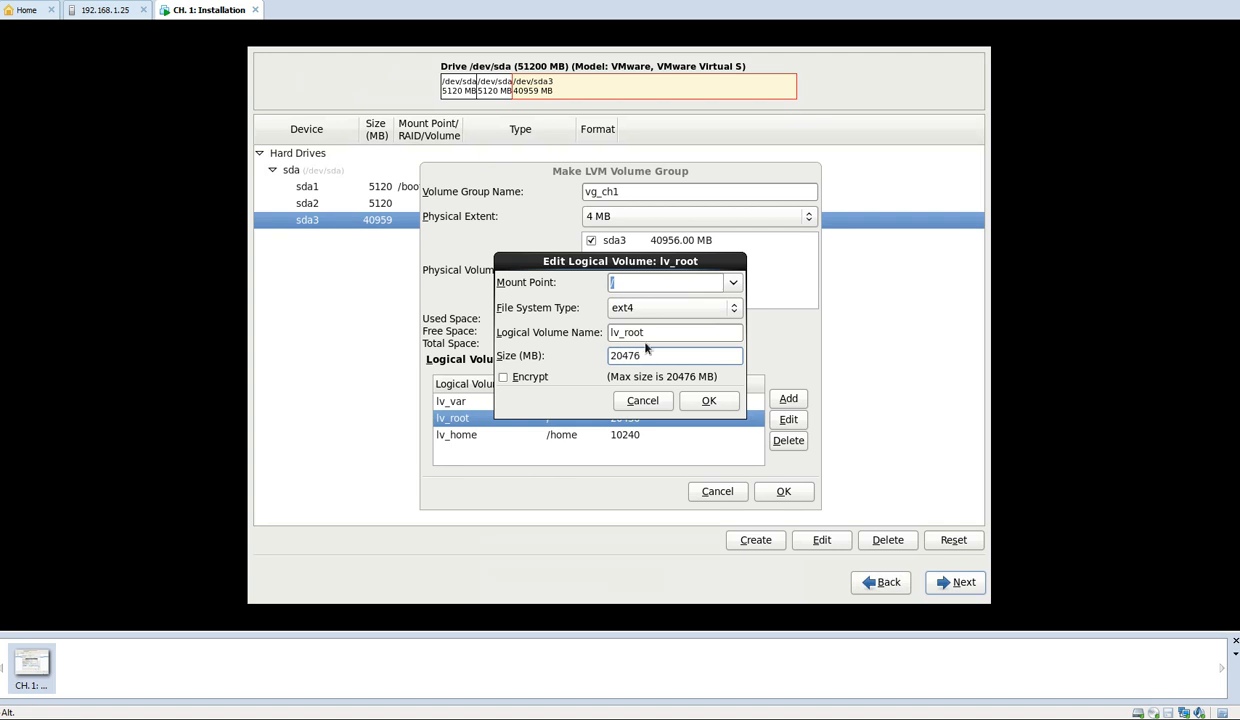
left_click(706, 398)
left_click(778, 488)
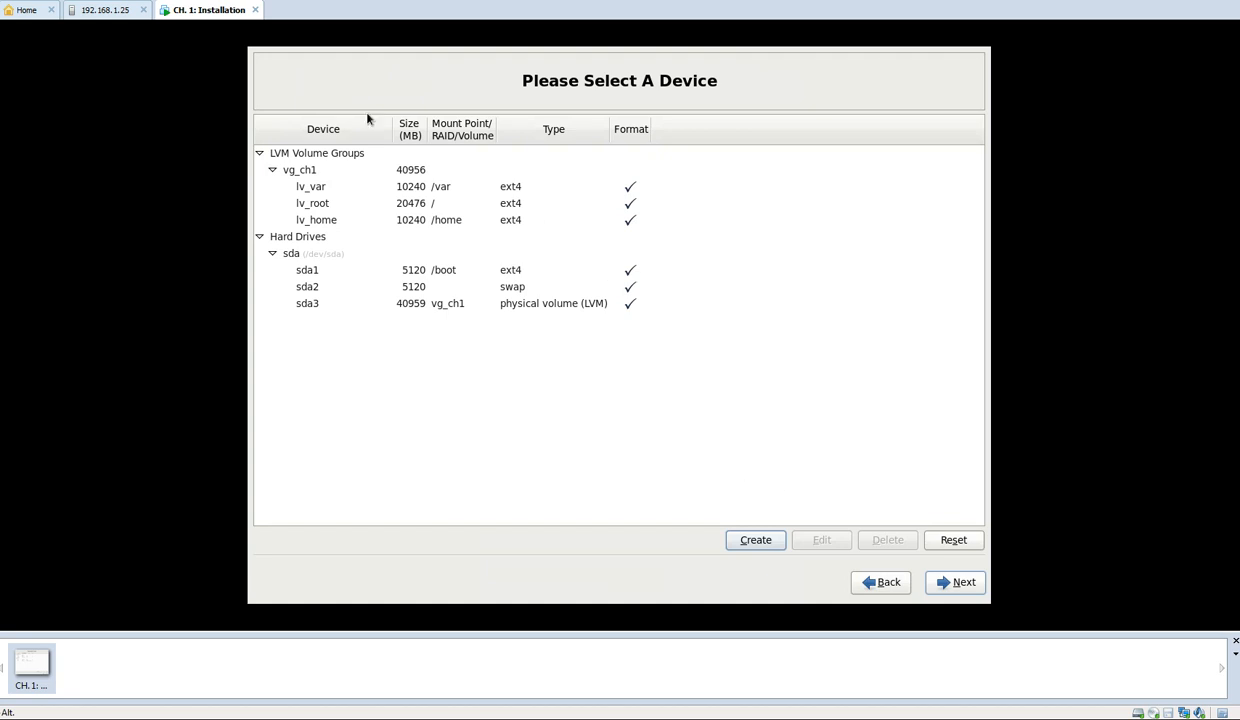
Review the vg_ch1 volume group with its logical volumes, and the sda drive with its three partitions
left_click(300, 174)
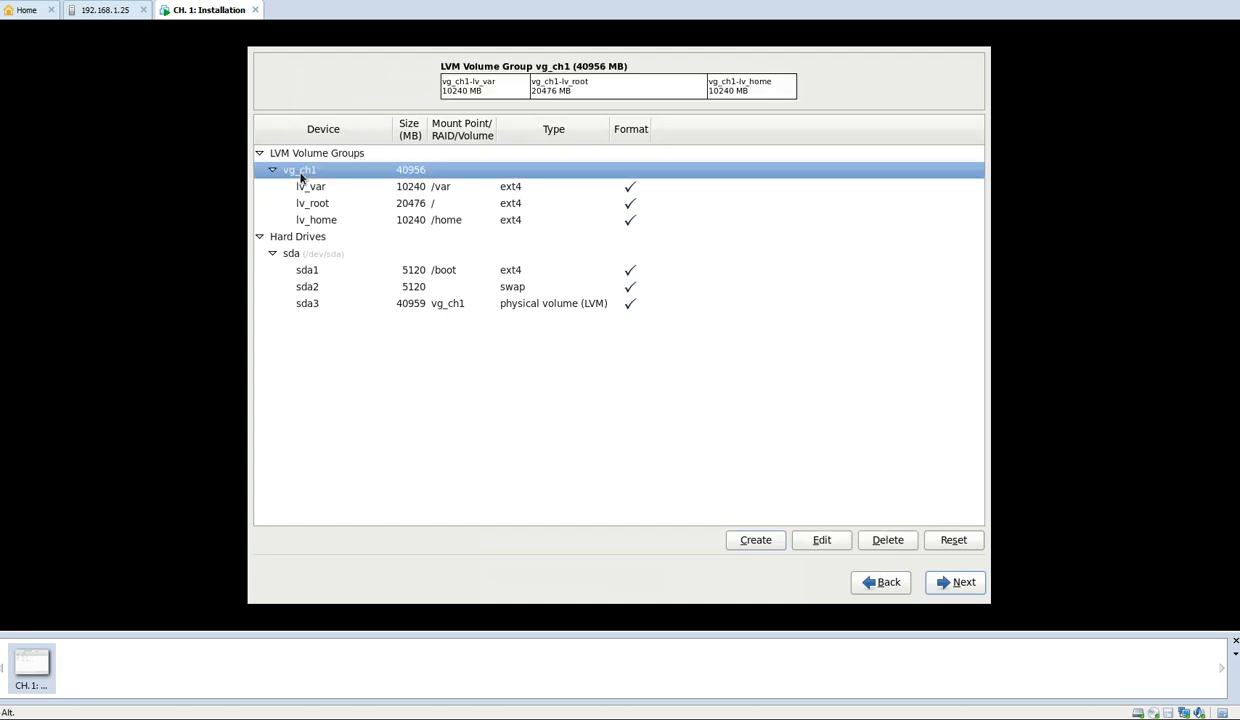
left_click(415, 187)
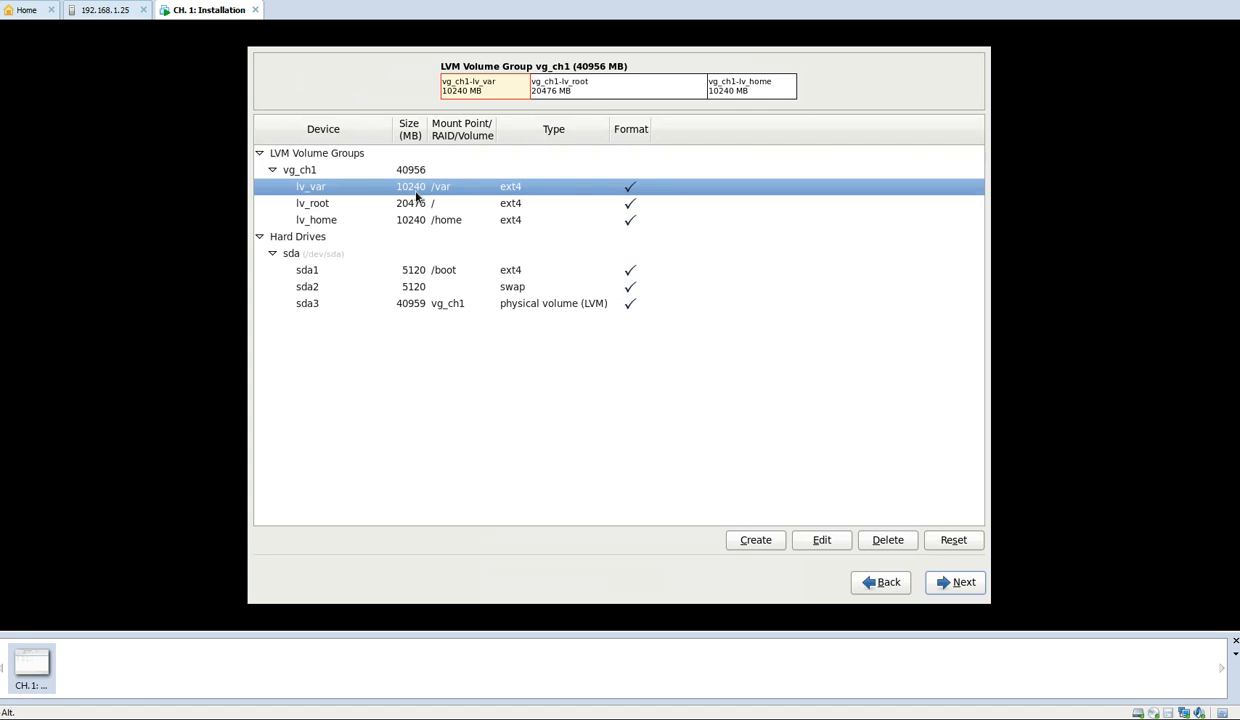
left_click(414, 205)
left_click(418, 220)
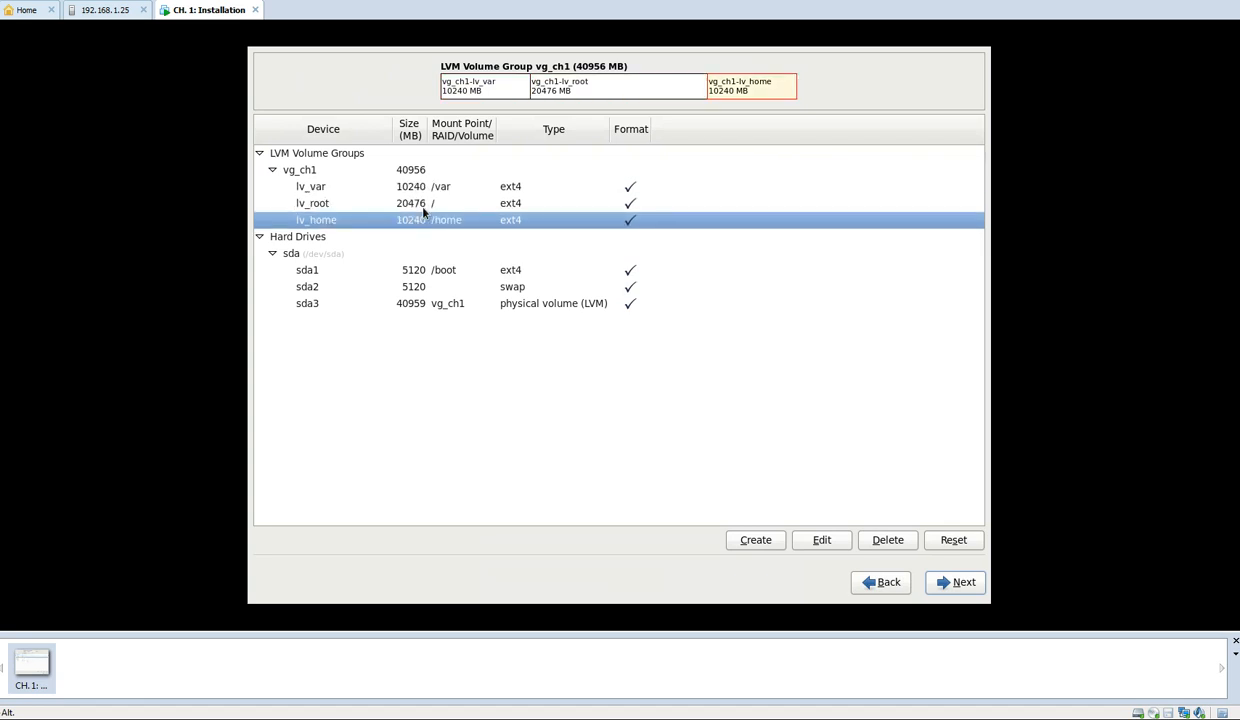
left_click(412, 187)
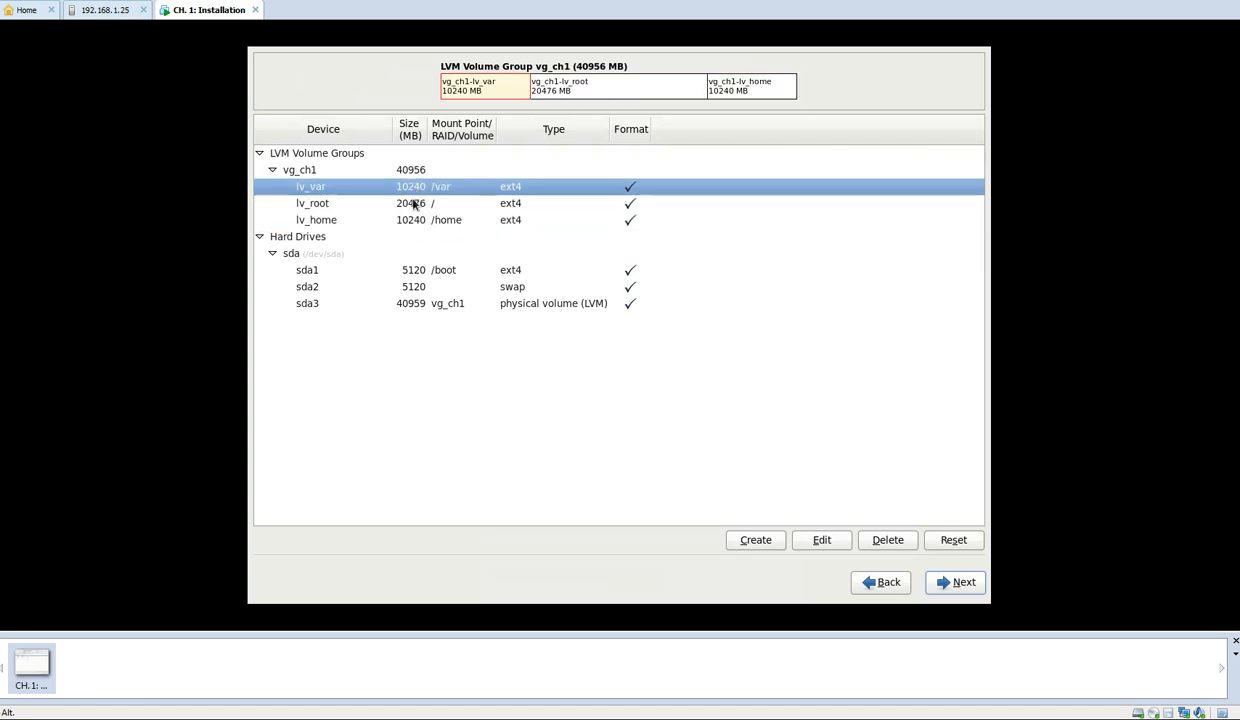
left_click(406, 204)
left_click(412, 221)
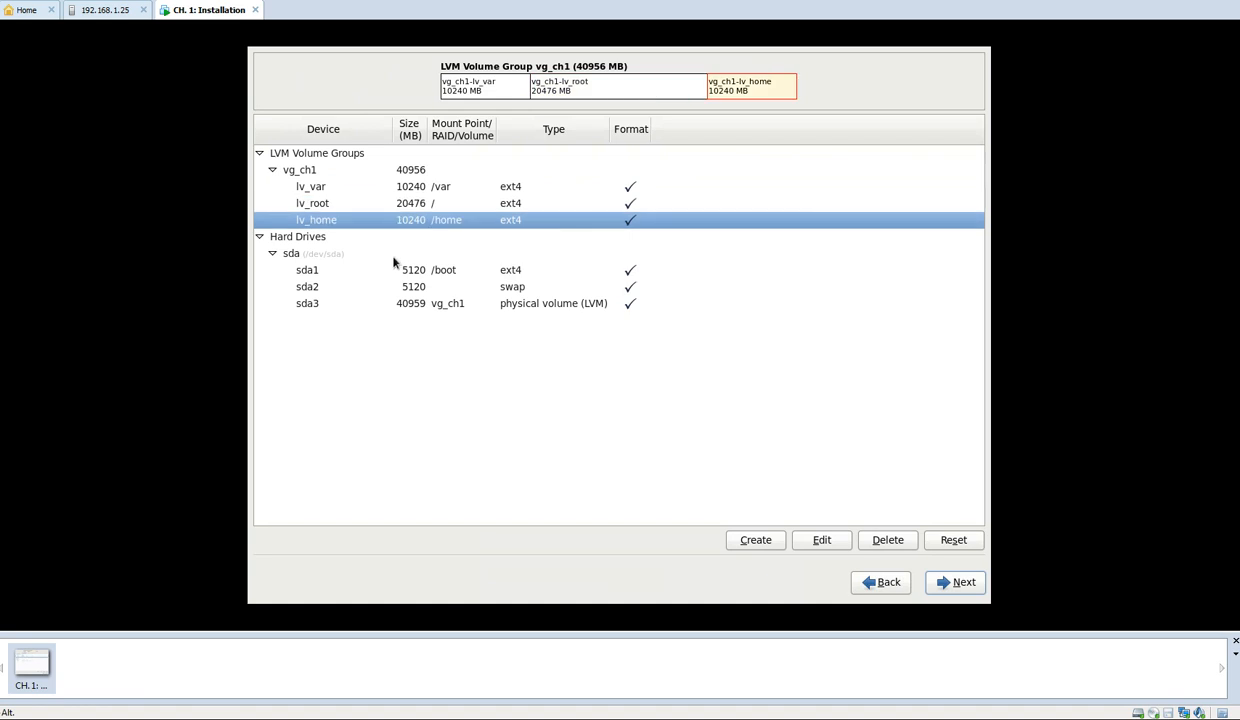
left_click(292, 256)
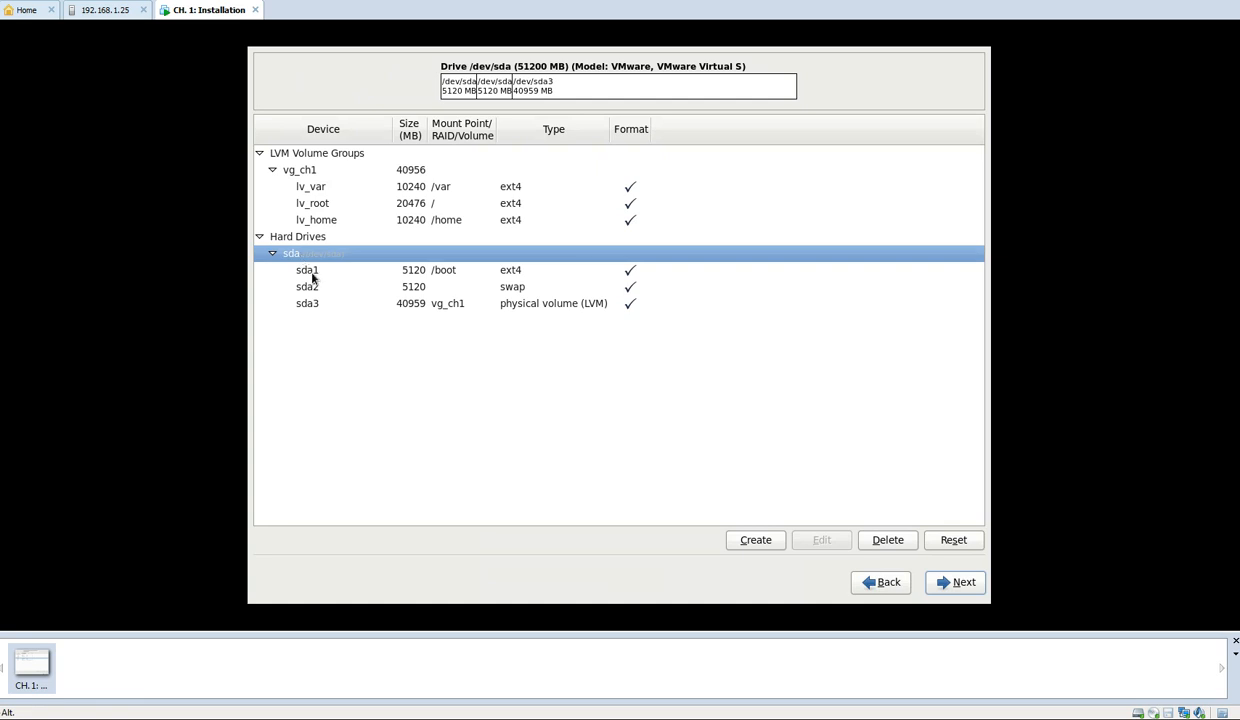
left_click(312, 275)
left_click(316, 288)
left_click(319, 302)
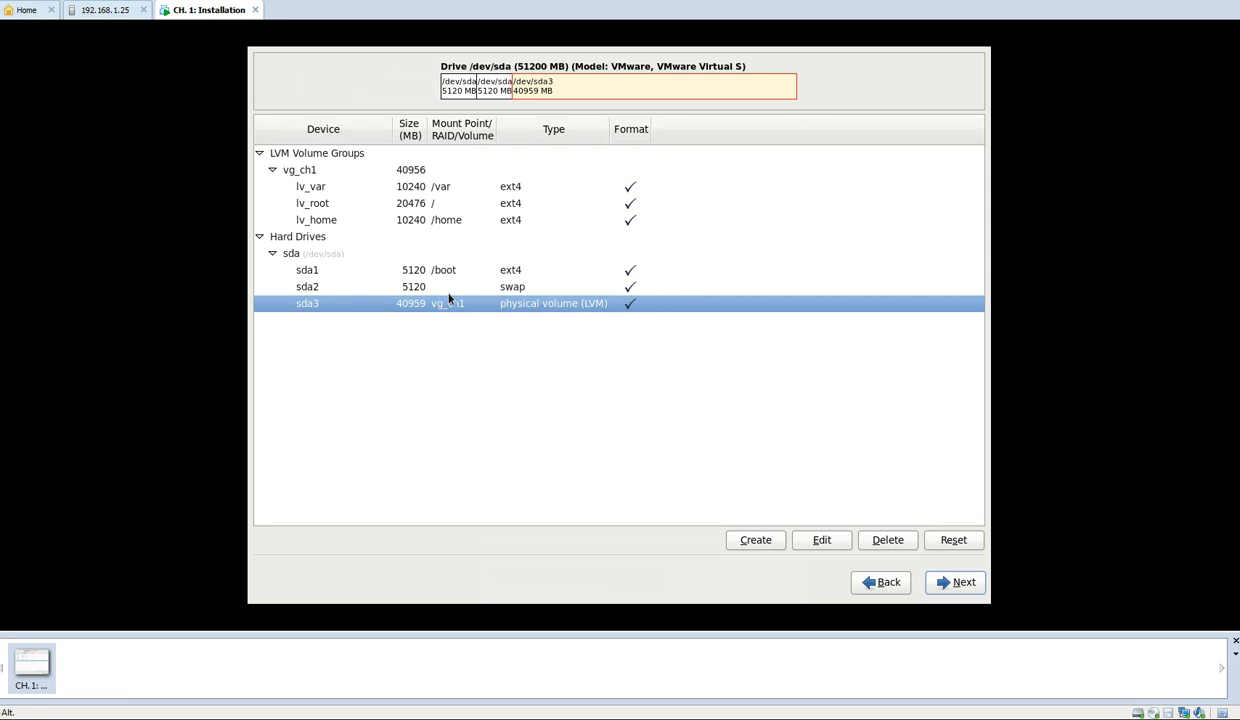
Accept the partition layout, approve formatting /dev/sda, and write the storage changes to disk
left_click(942, 574)
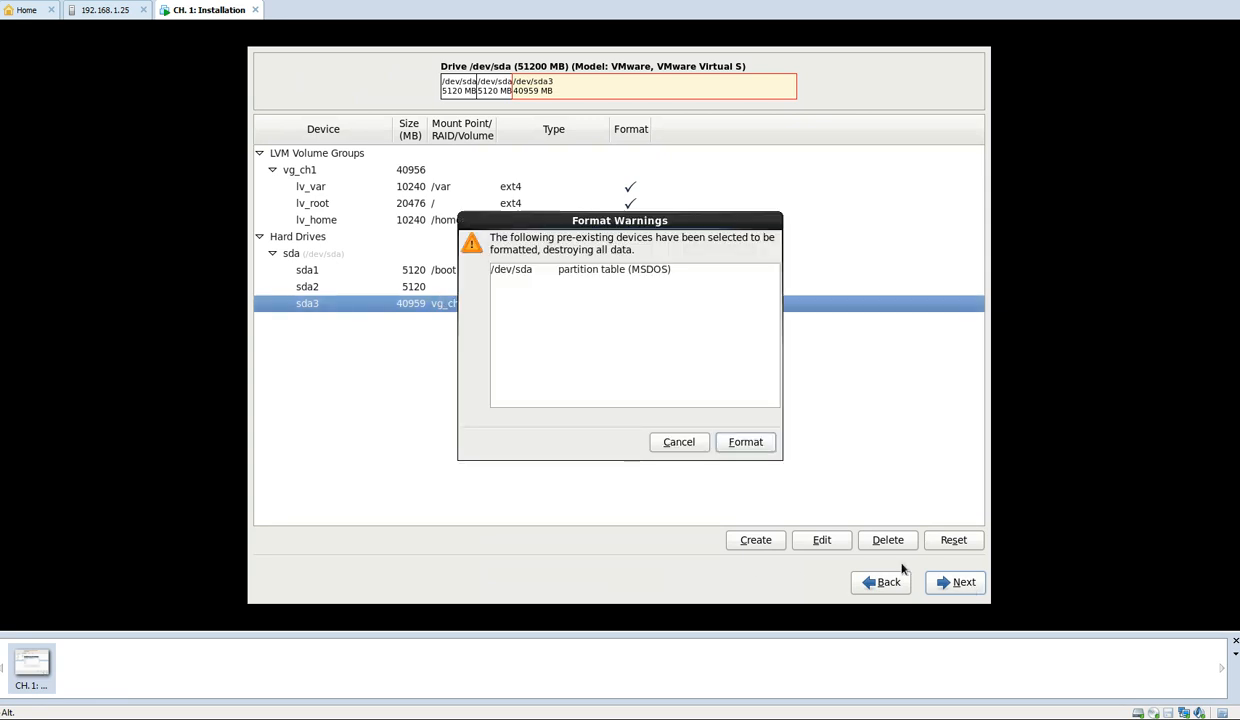
left_click(766, 443)
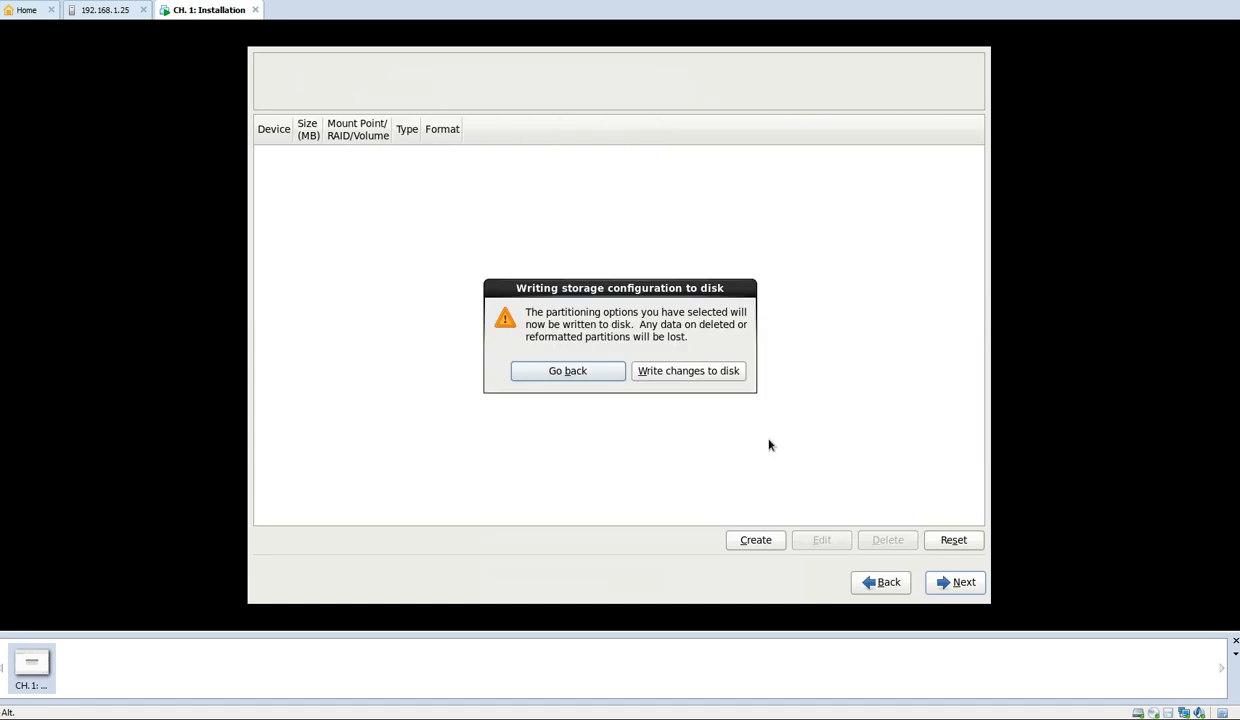
left_click(691, 378)
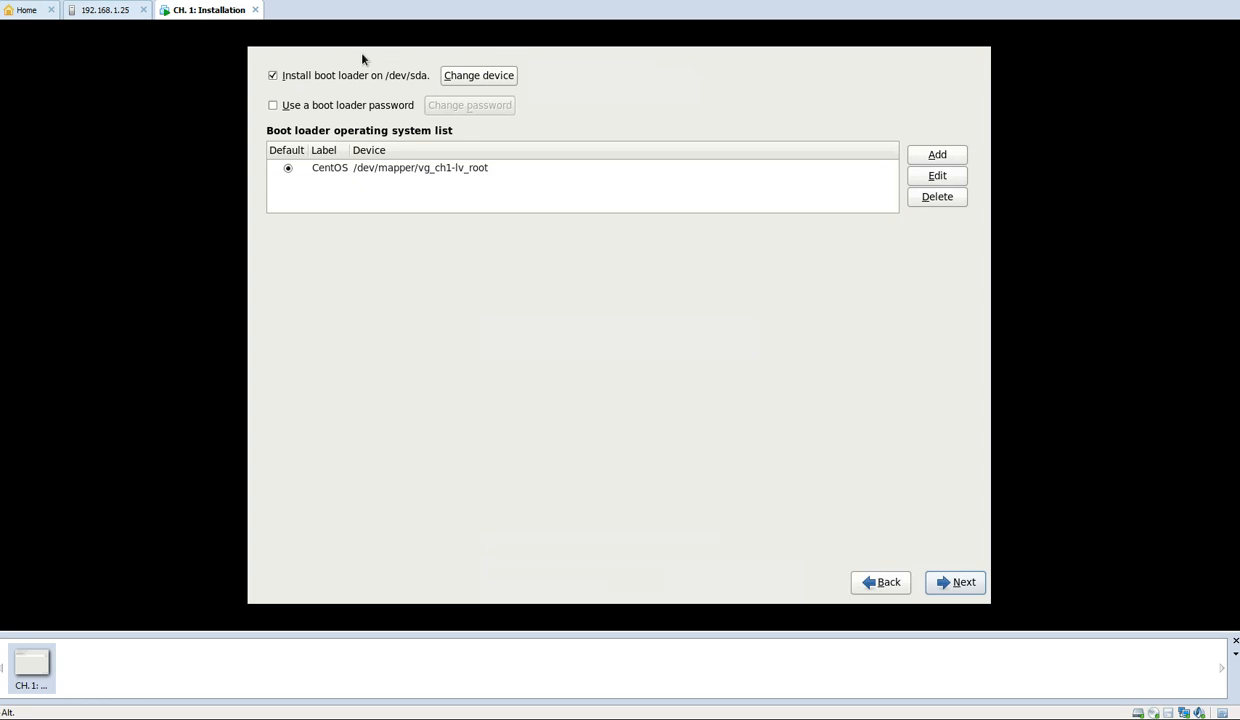
Examine the boot loader device options, including the first BIOS drive in the BIOS drive order, and cancel
left_click(454, 77)
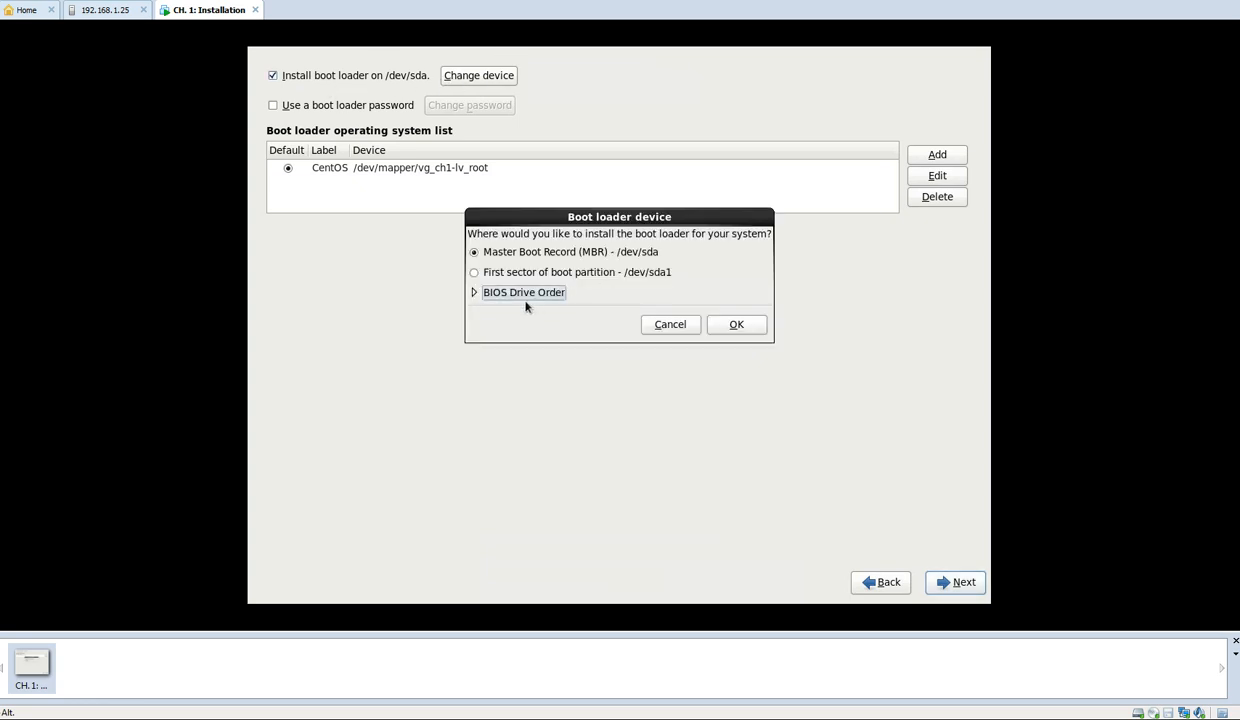
left_click(474, 292)
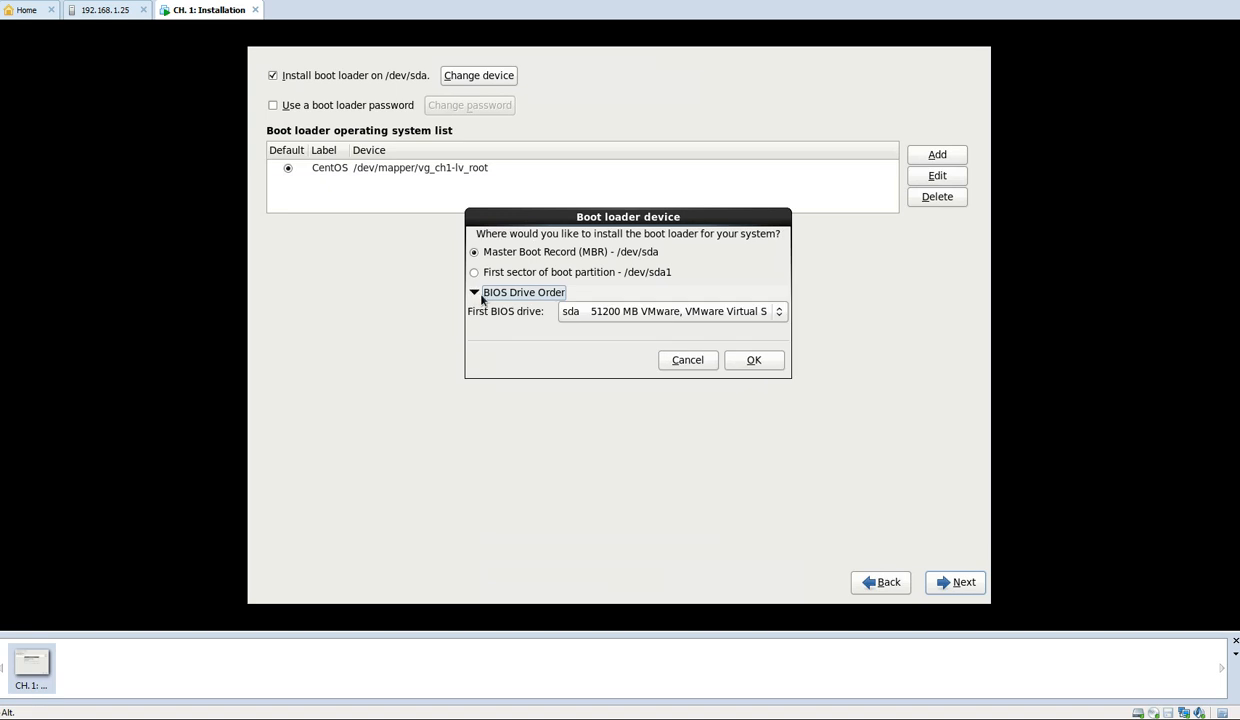
left_click(586, 312)
left_click(586, 312)
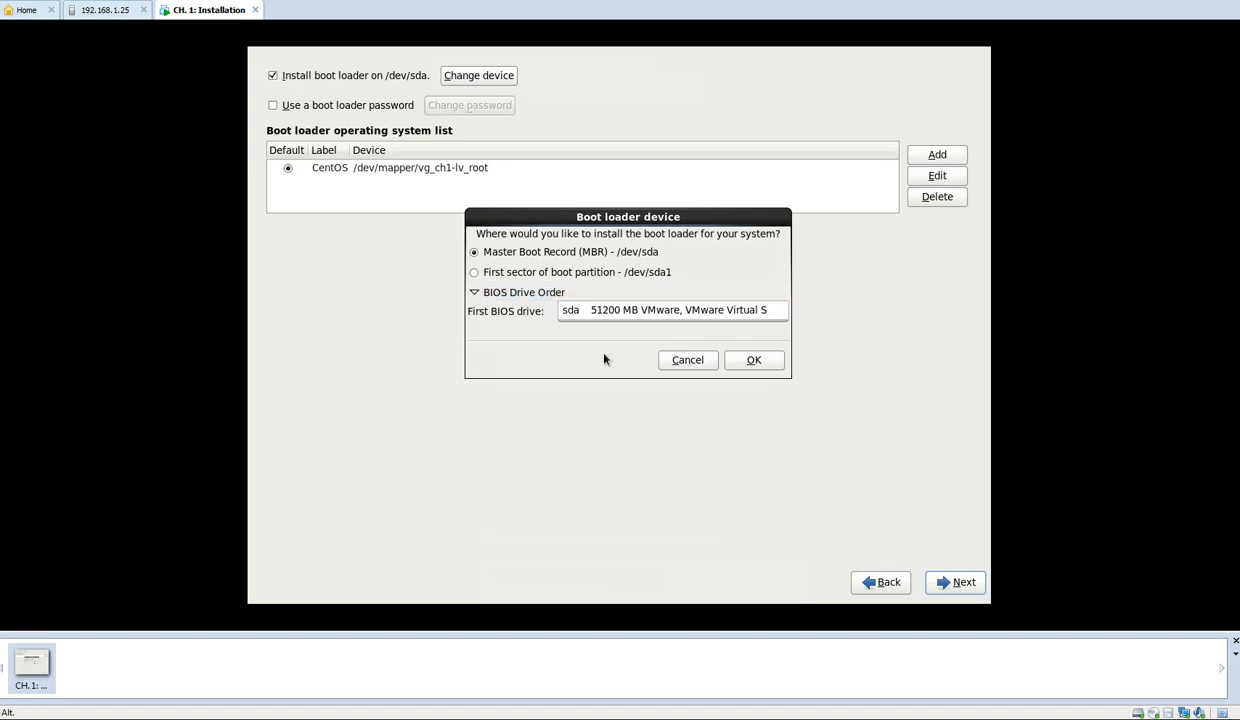
left_click(678, 362)
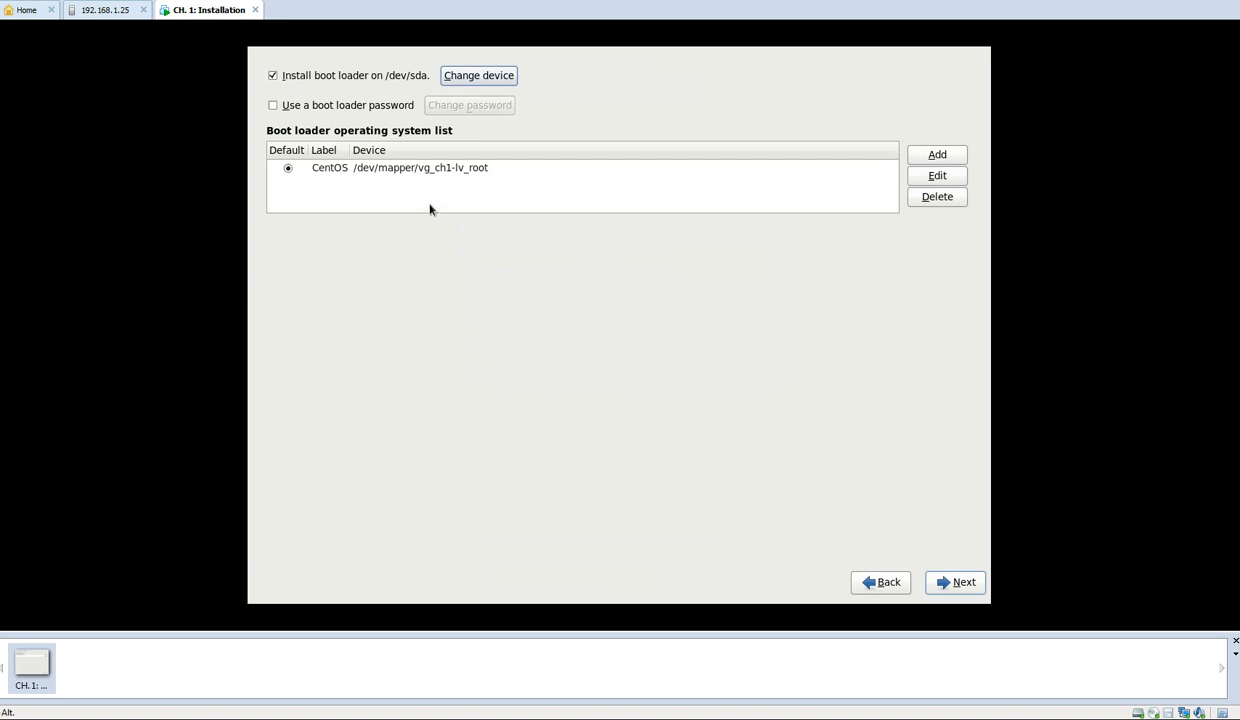
Accept installing the boot loader on /dev/sda with CentOS as the default entry, and continue to the software selection
left_click(962, 582)
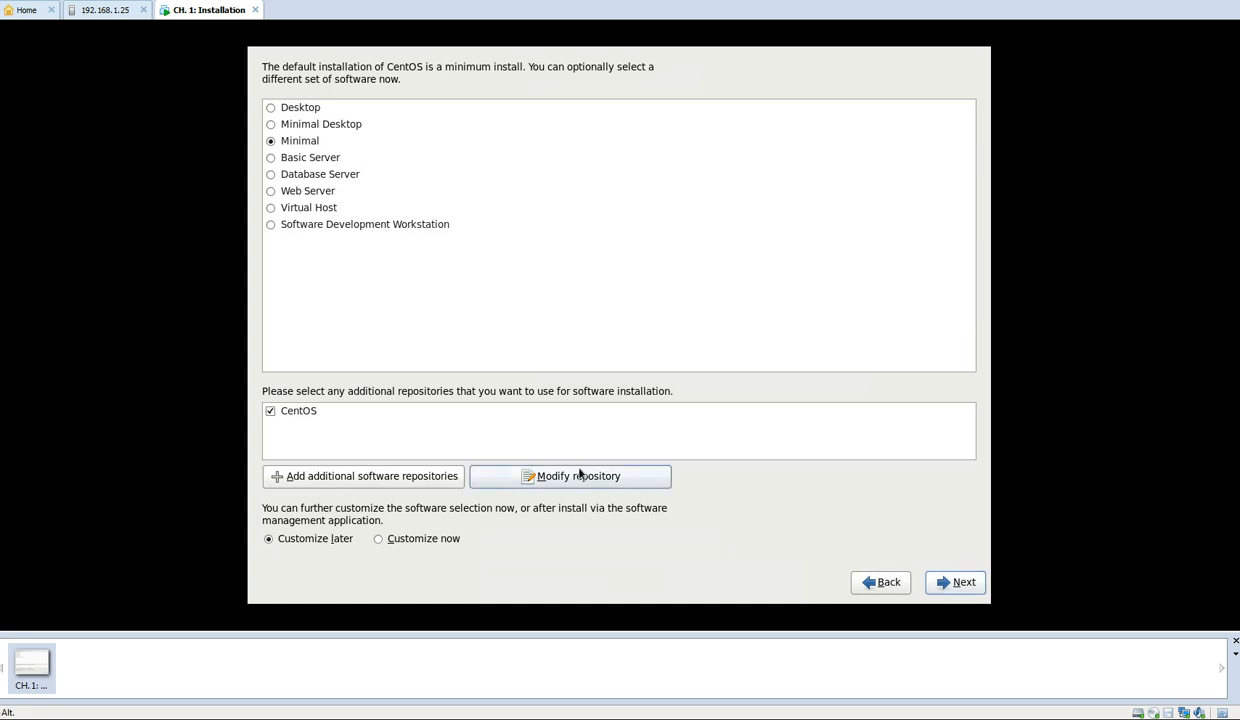
Go through the available software sets, from Desktop and Minimal Desktop to Virtual Host and Software Development Workstation
left_click(273, 110)
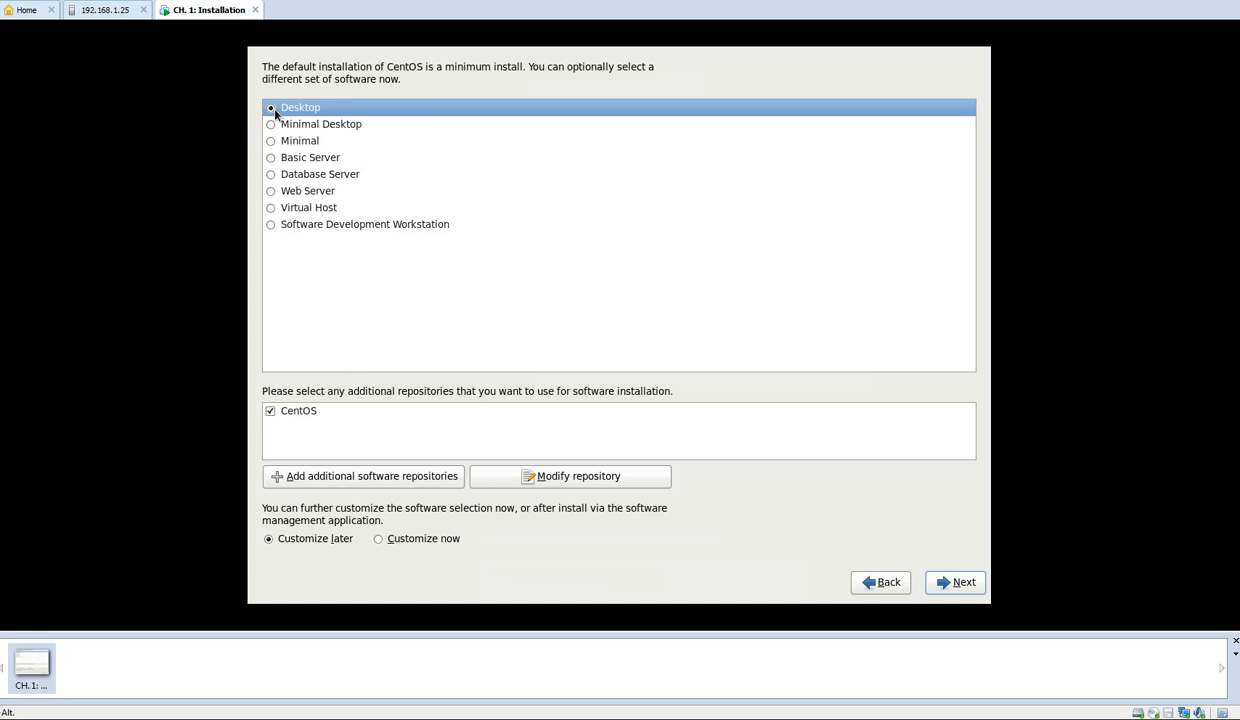
left_click(280, 124)
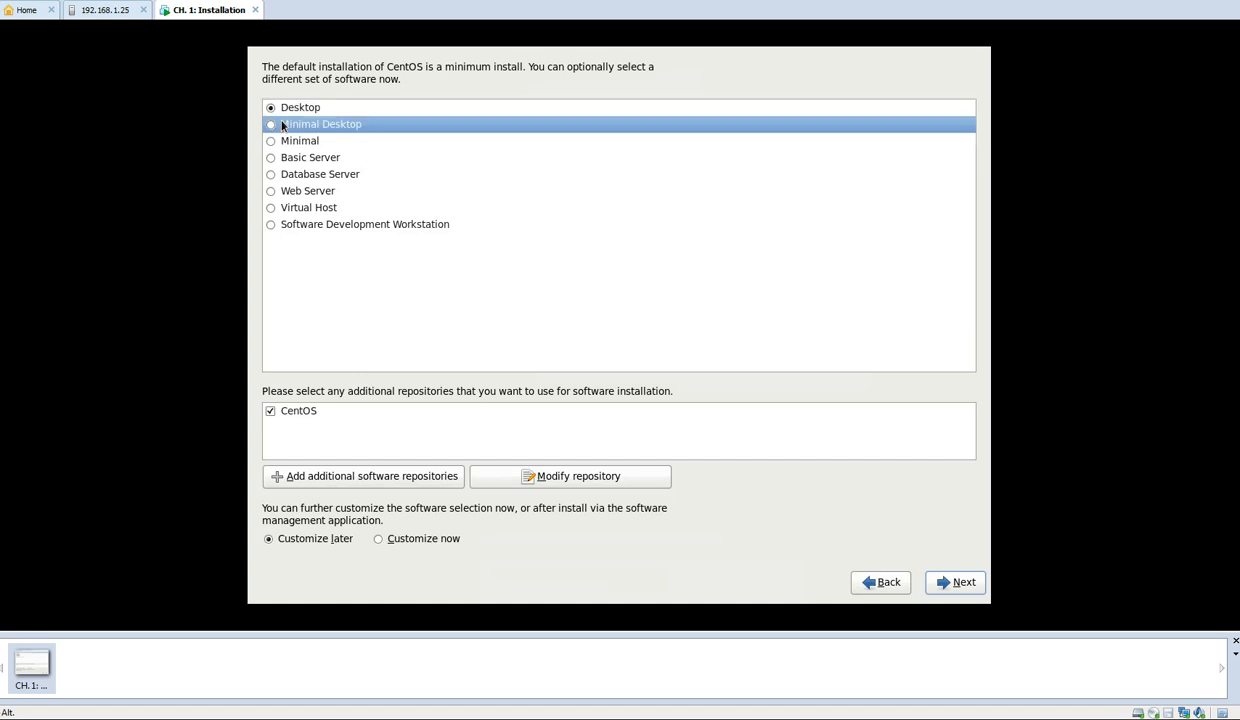
left_click(288, 146)
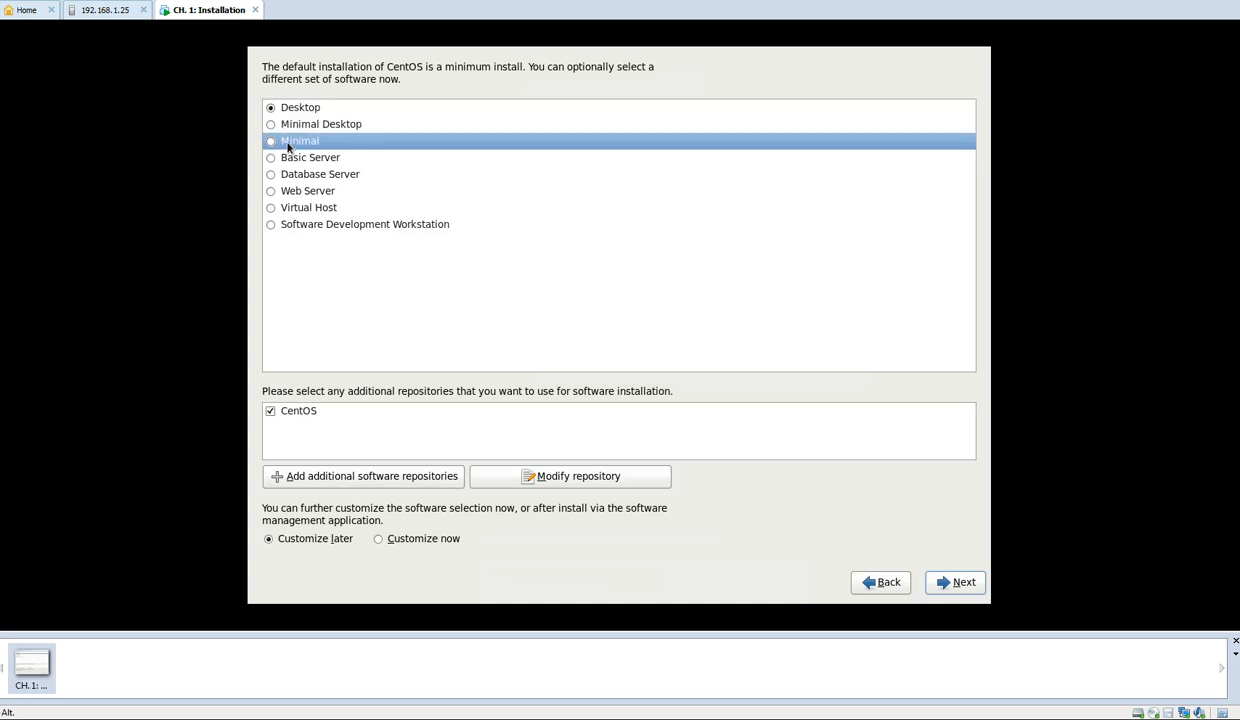
left_click(285, 163)
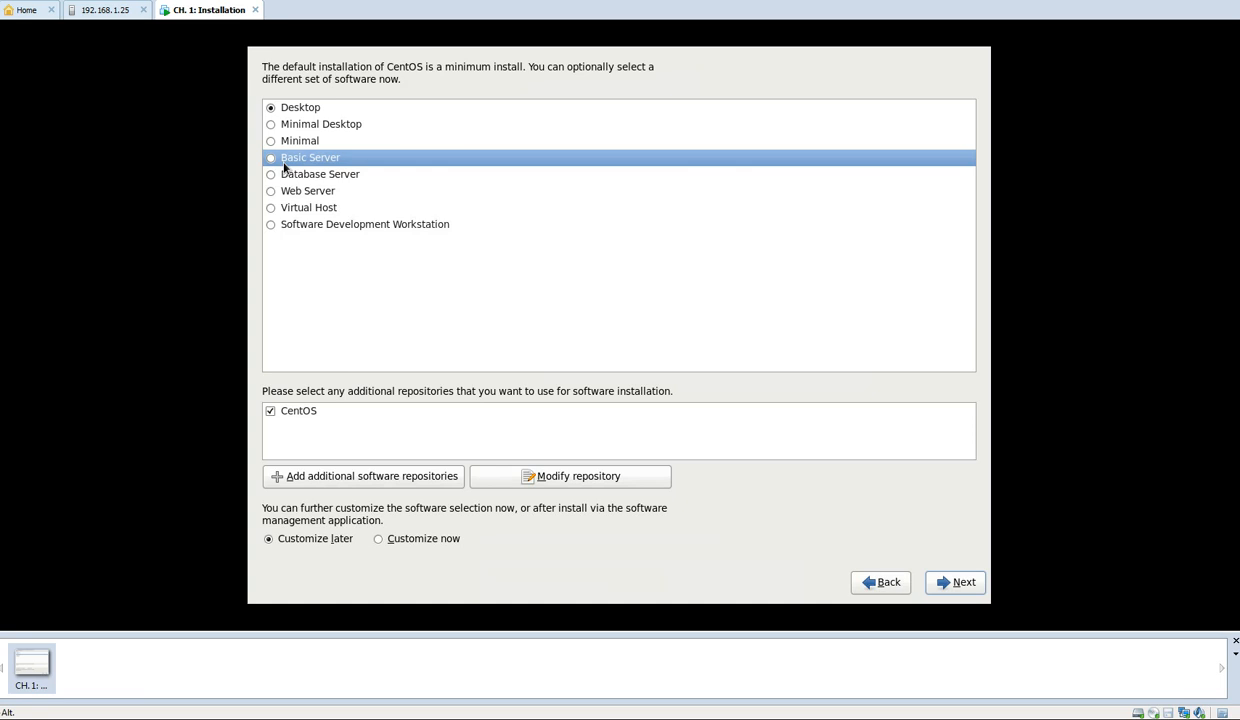
left_click(288, 175)
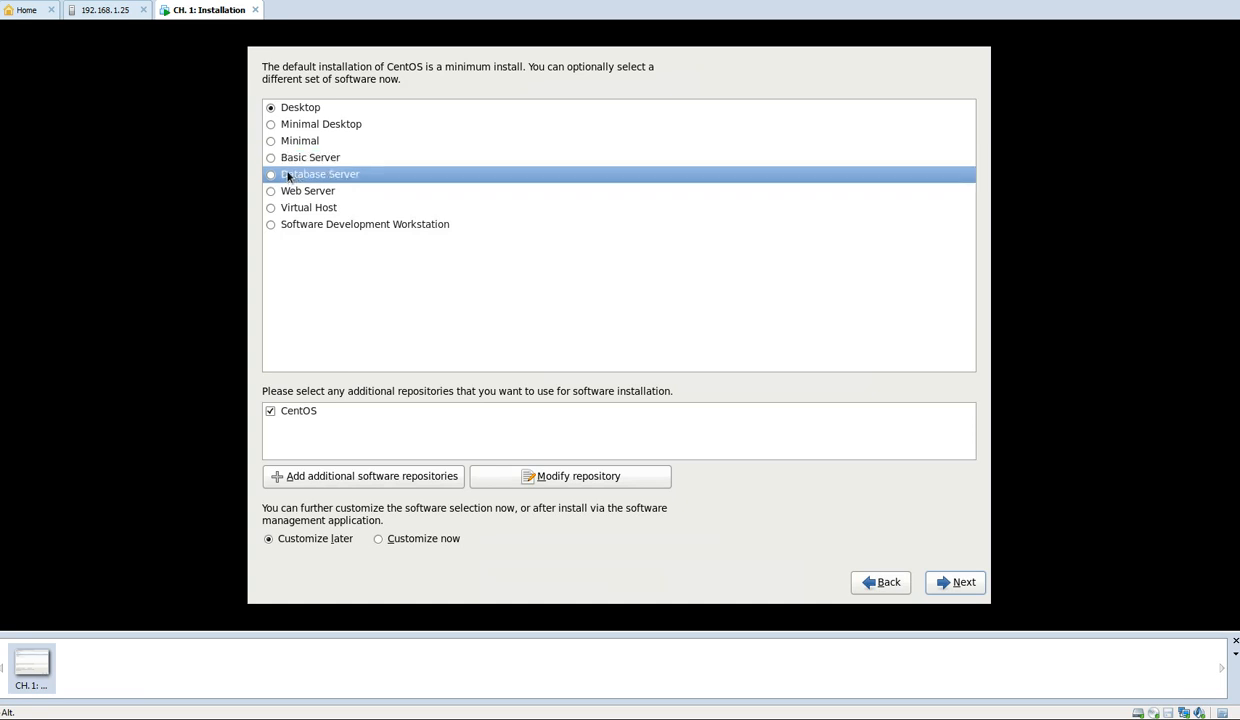
left_click(305, 190)
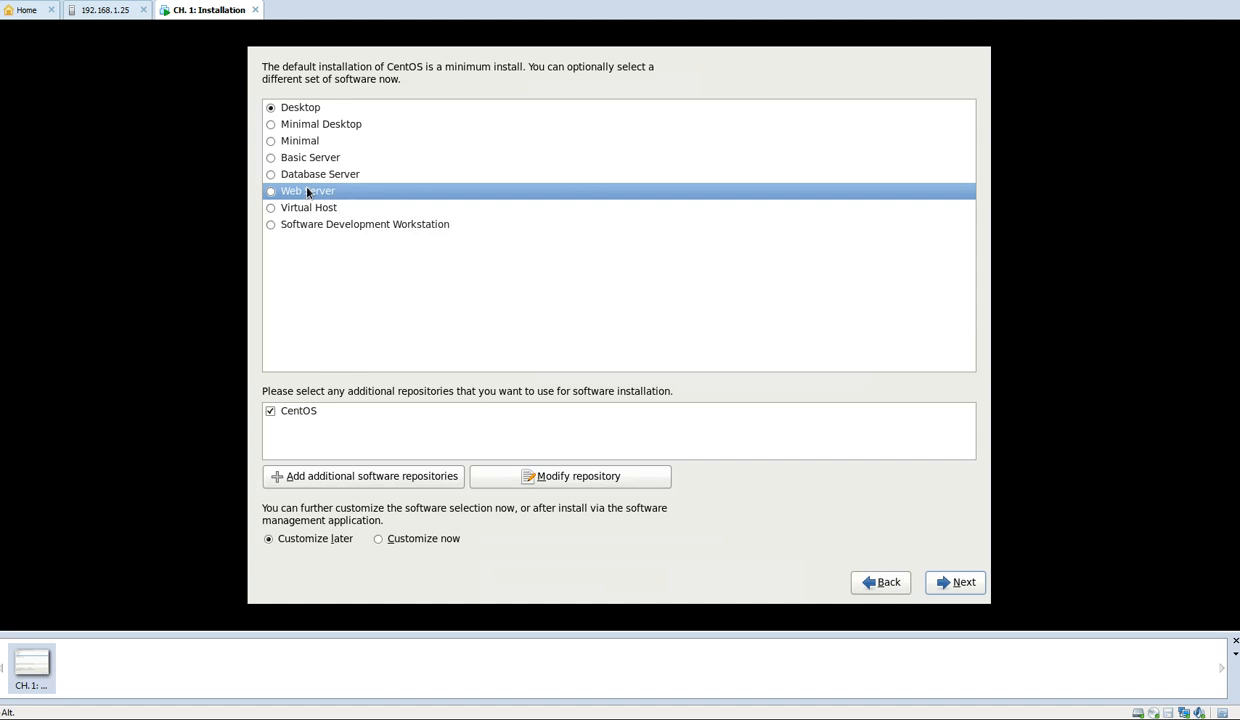
left_click(313, 211)
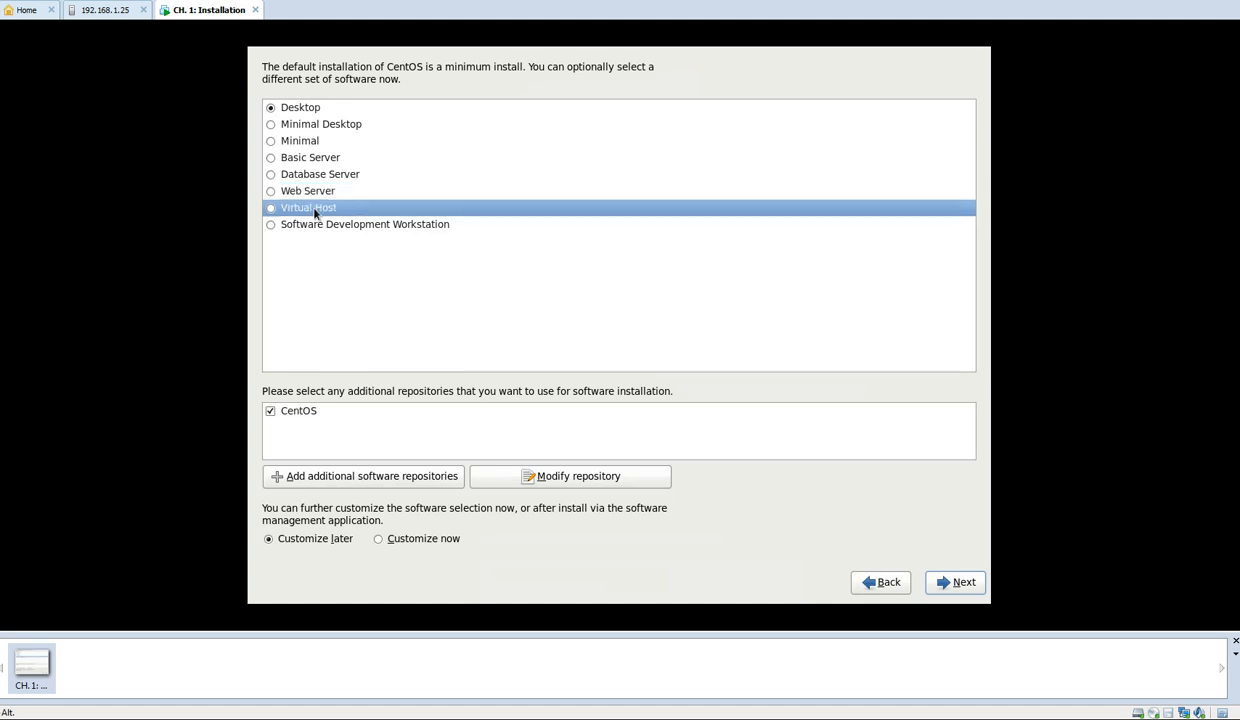
left_click(331, 229)
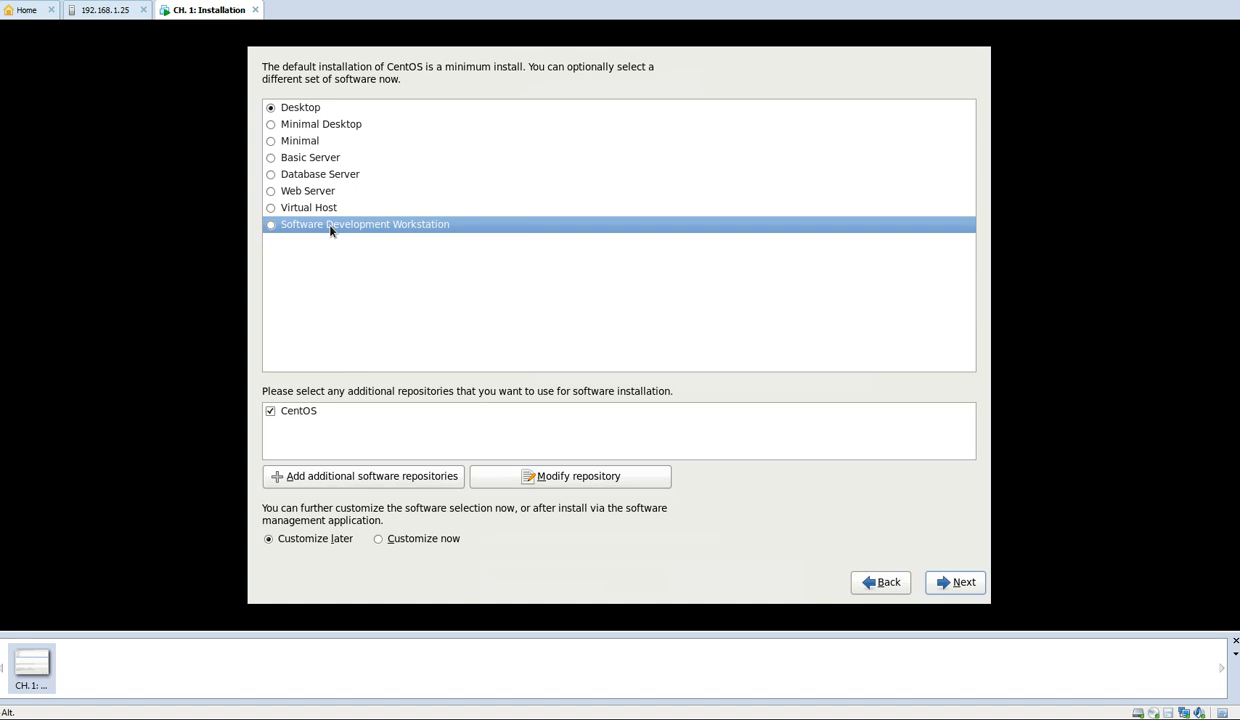
left_click(287, 157)
left_click(363, 479)
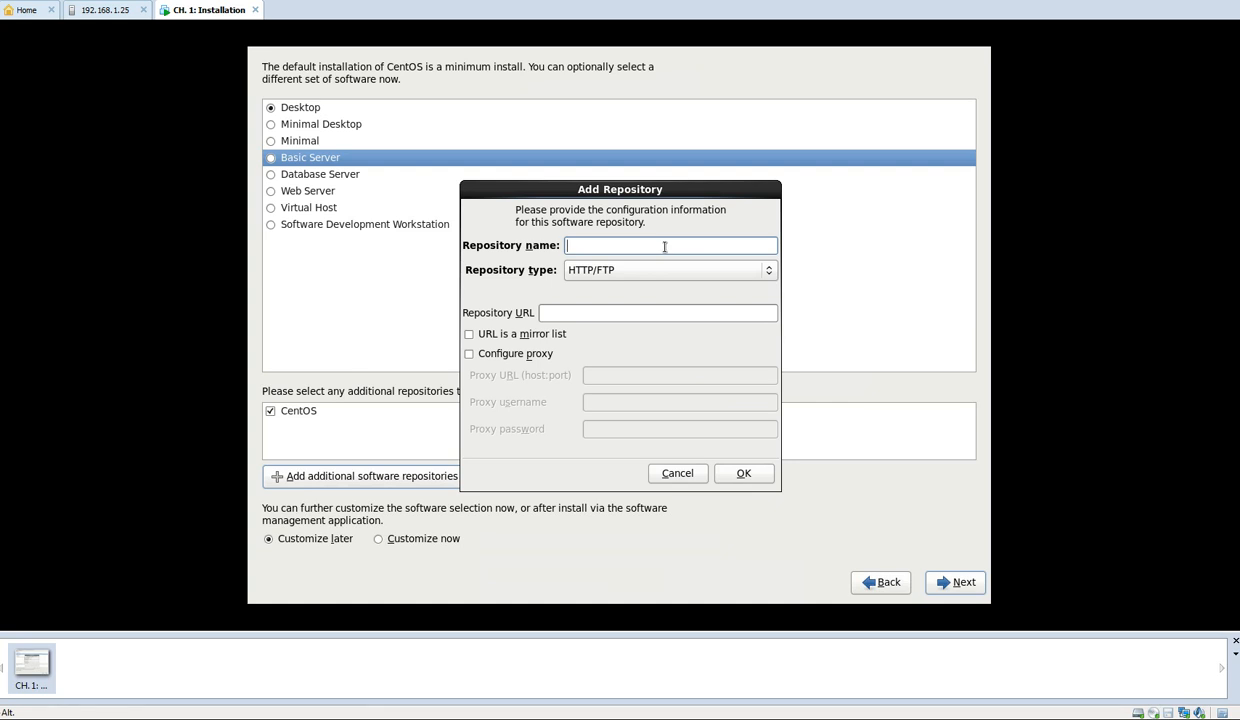
type("EPEL")
left_click(658, 308)
type("https://fed")
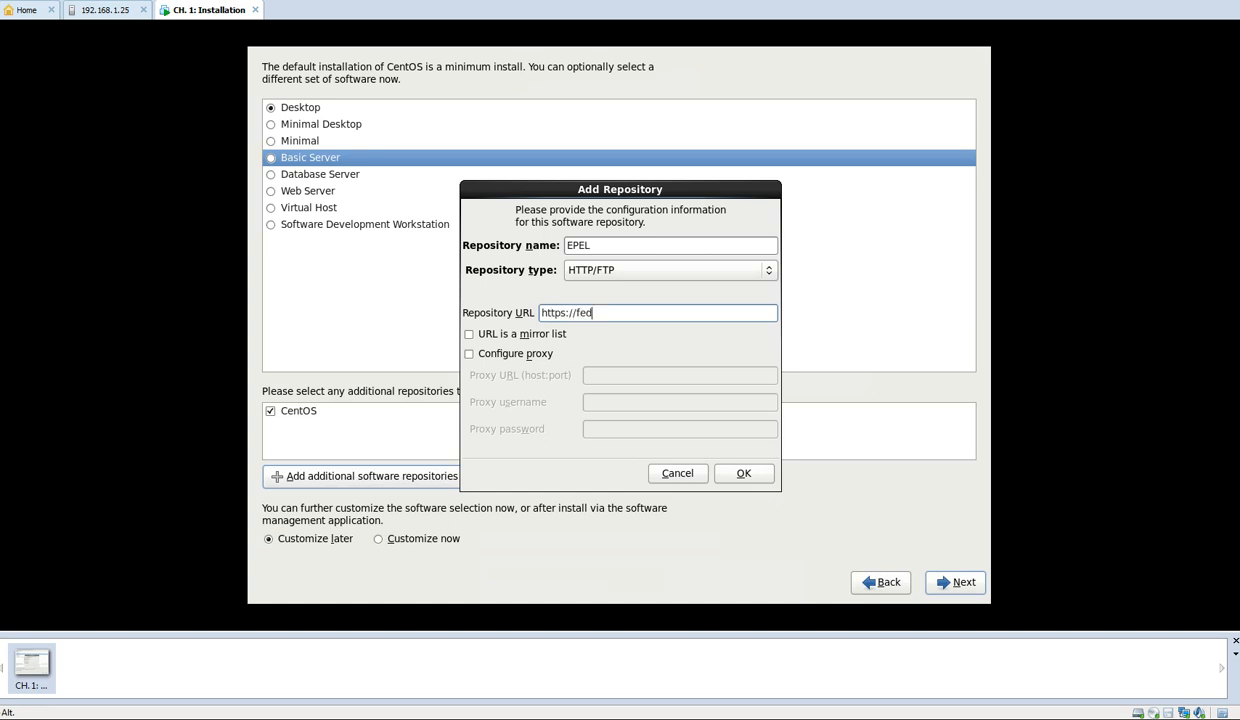
type("oasdlfkjadsflkafadsf")
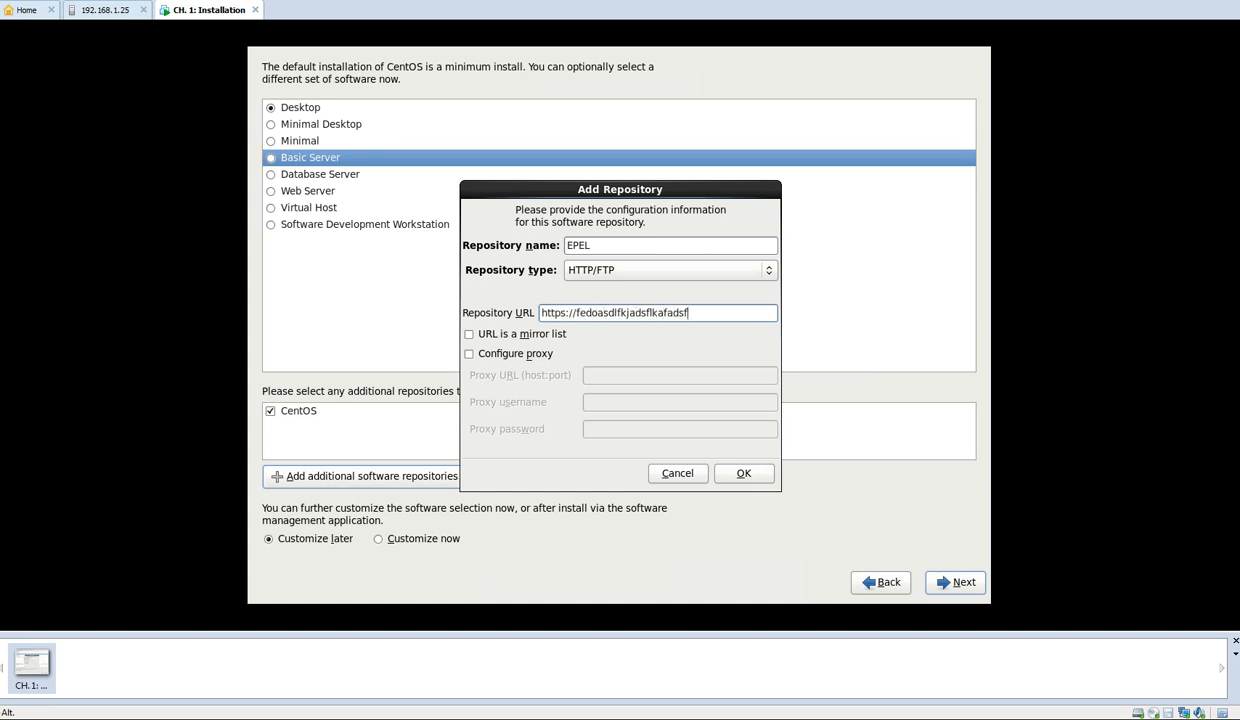
left_click(703, 477)
Choose to customize the software now and examine the Base System, Databases and Desktops categories, including the optional packages of Desktop Platform
left_click(402, 540)
left_click(973, 582)
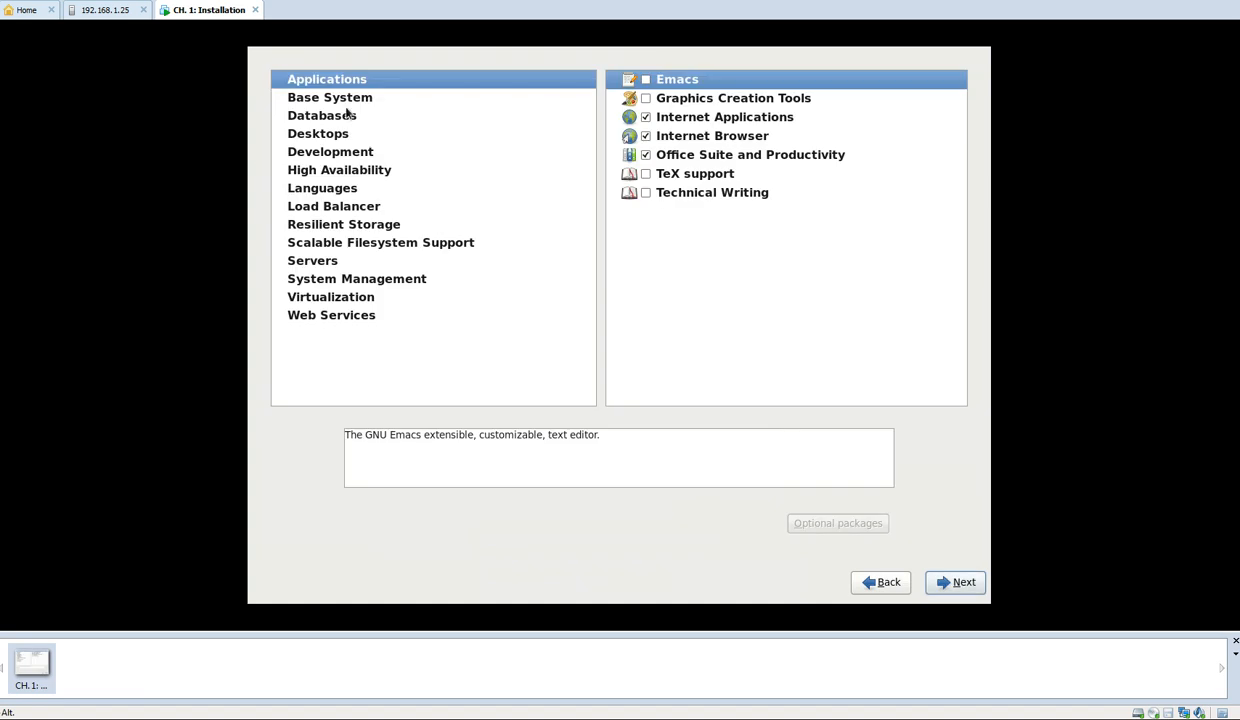
left_click(337, 102)
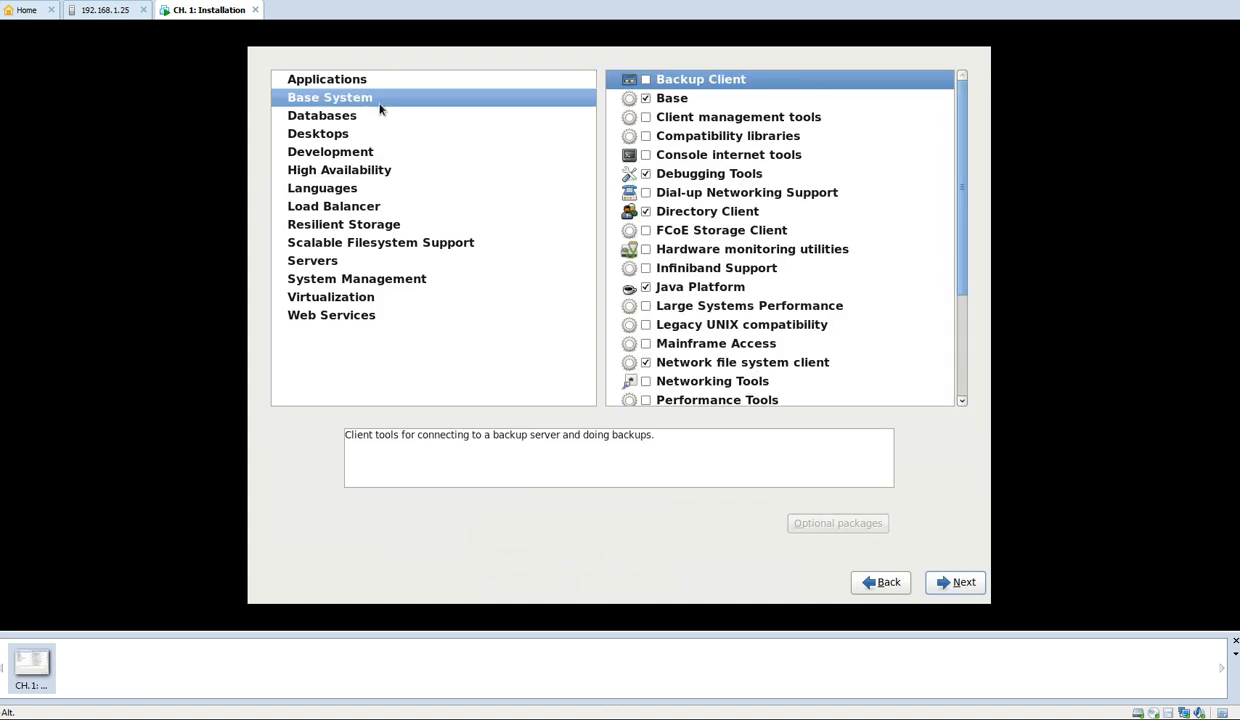
left_click(342, 118)
left_click(328, 136)
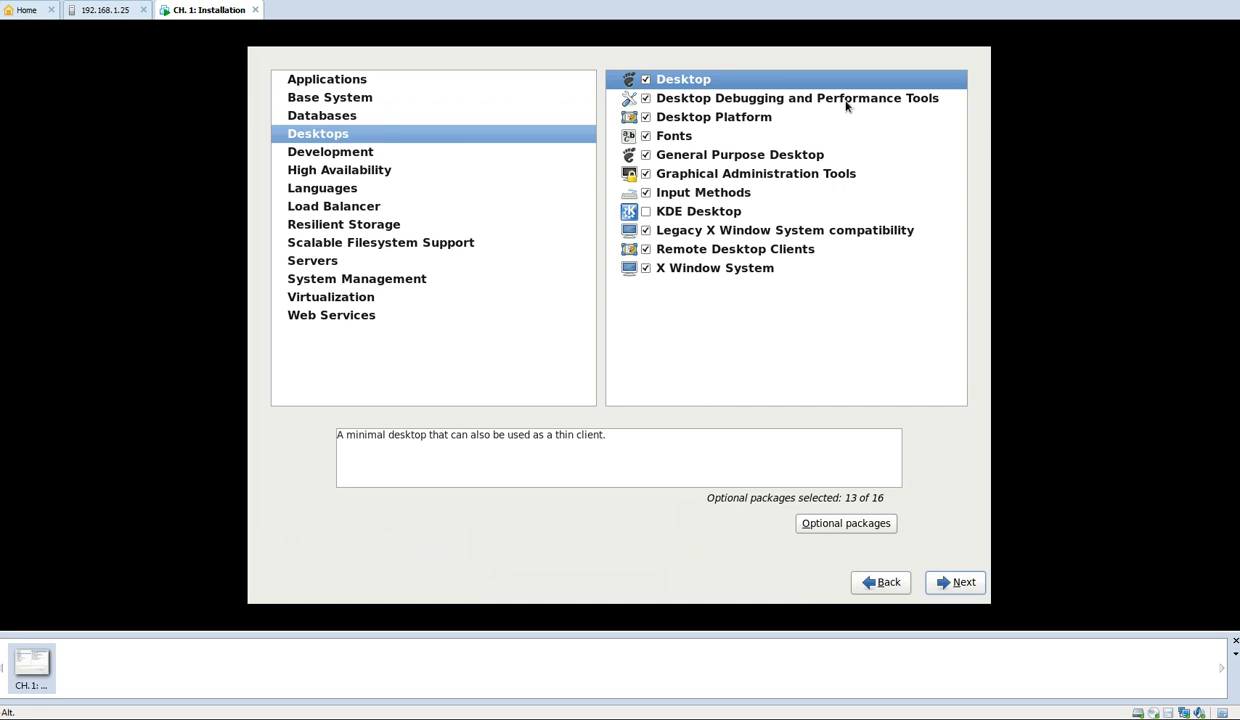
left_click(728, 117)
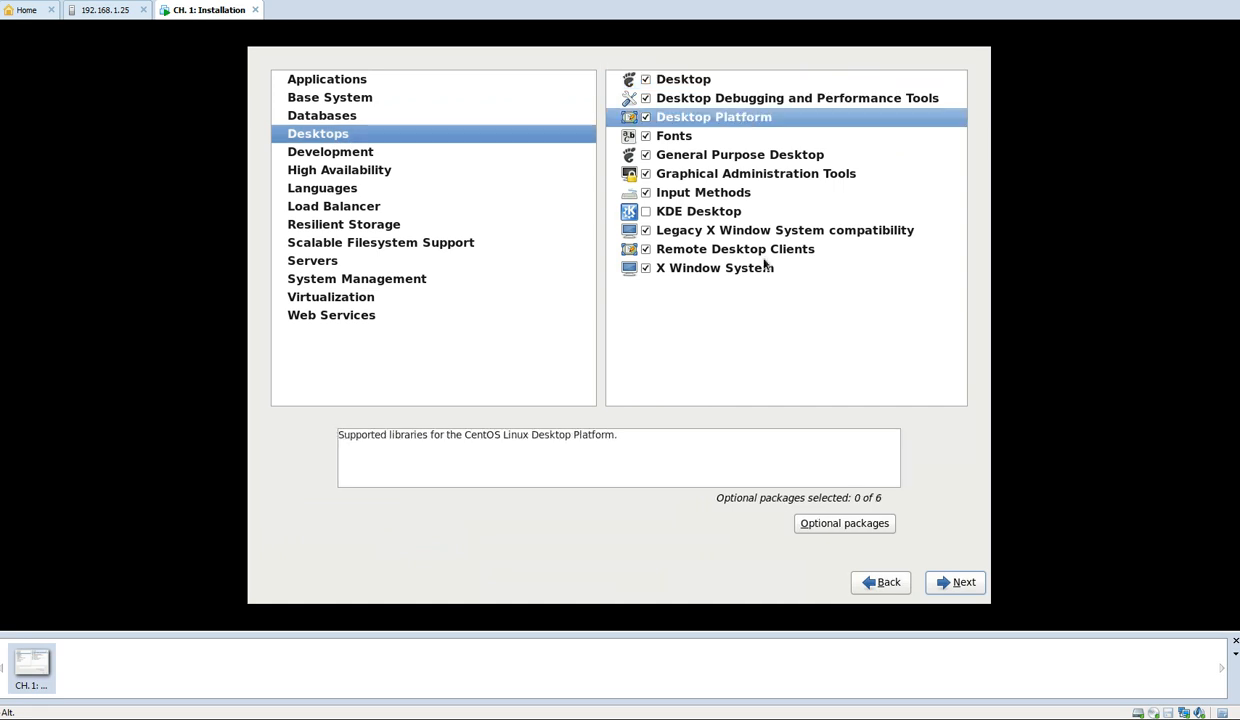
left_click(816, 522)
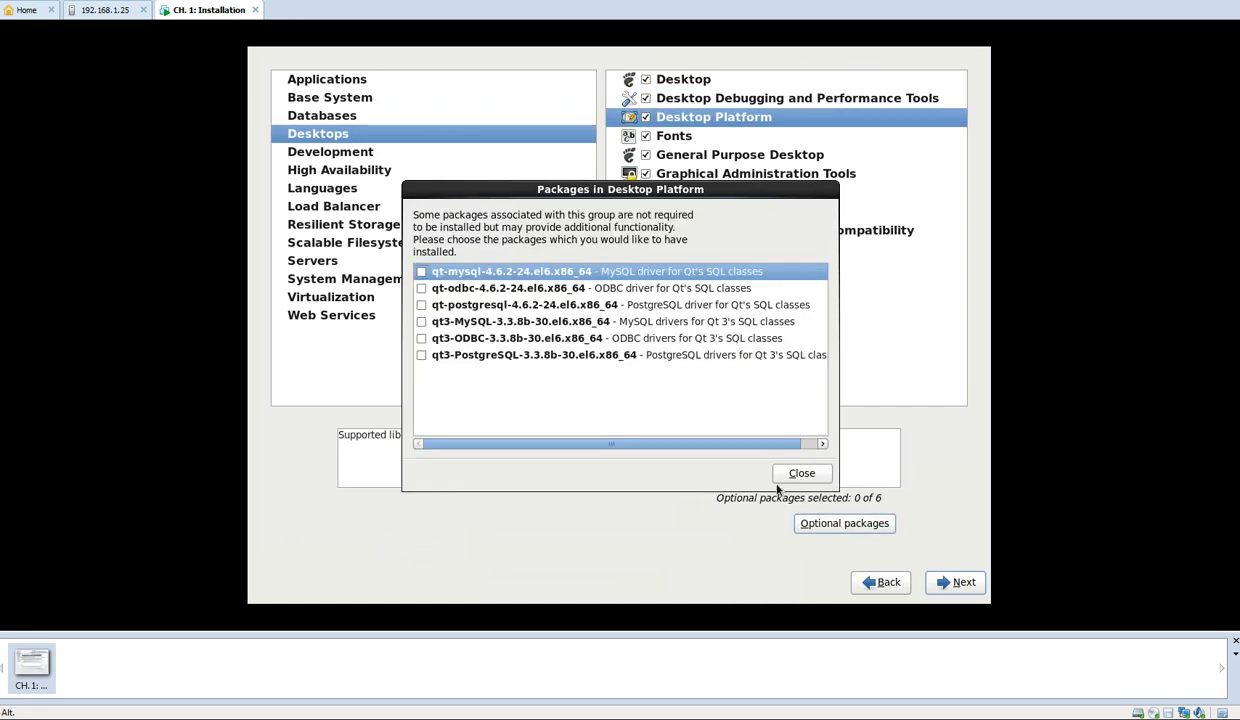
left_click(800, 473)
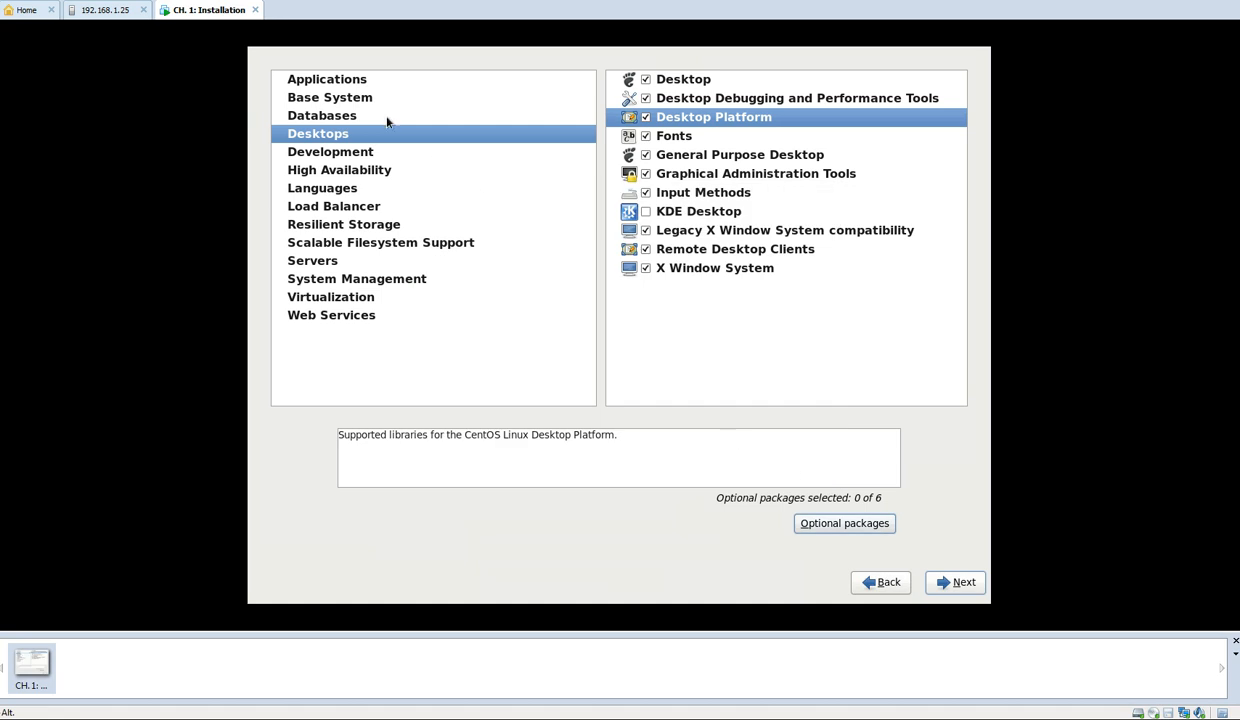
Examine the Load Balancer, High Availability and Servers categories, including the CIFS file server, Directory Server and E-mail server groups
left_click(333, 206)
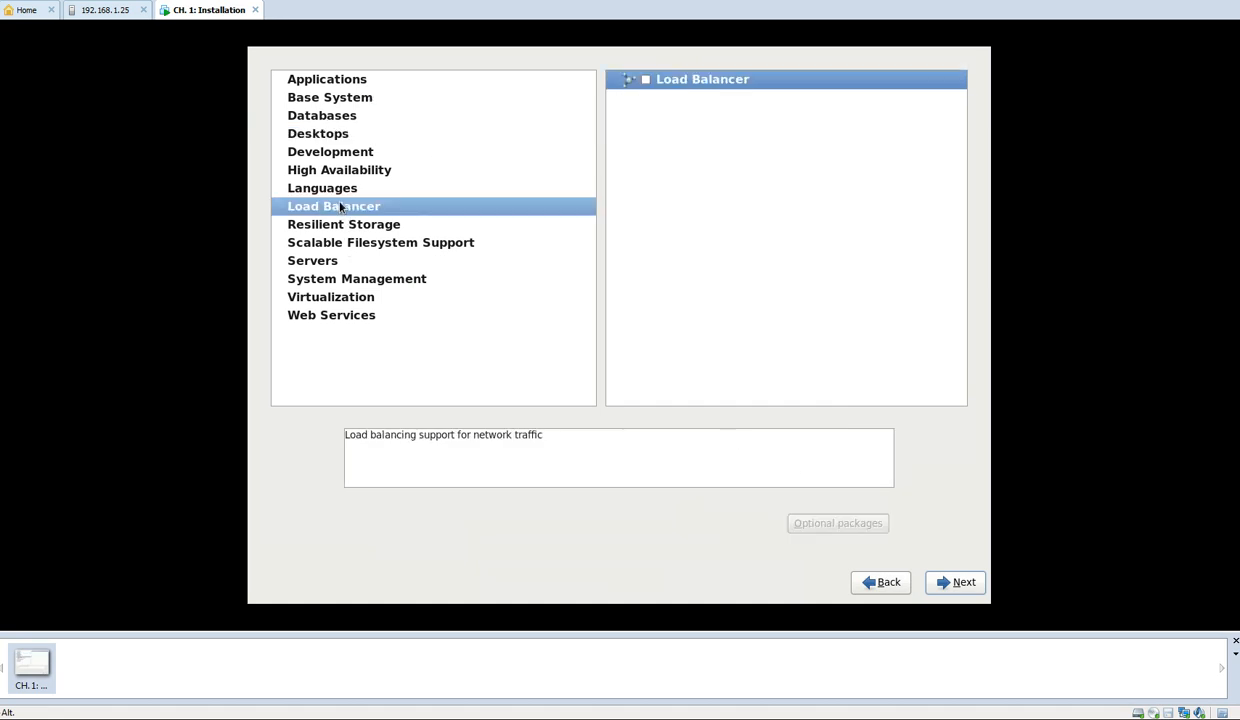
left_click(337, 175)
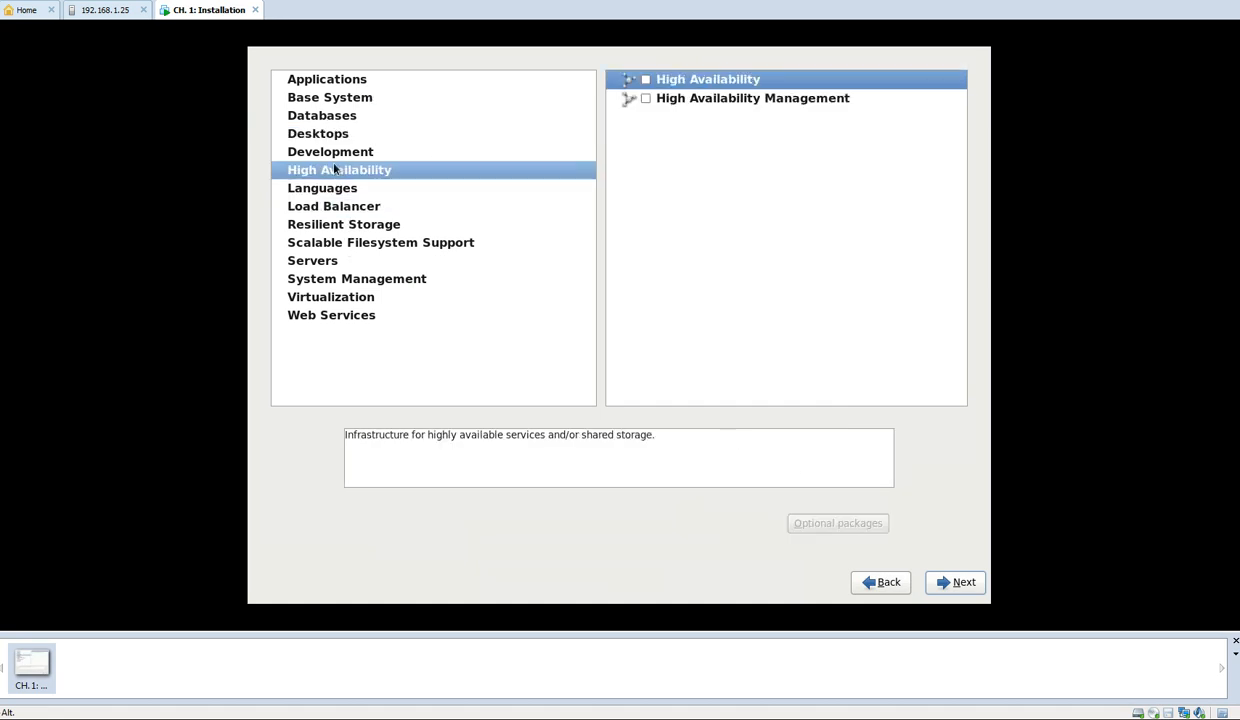
left_click(306, 257)
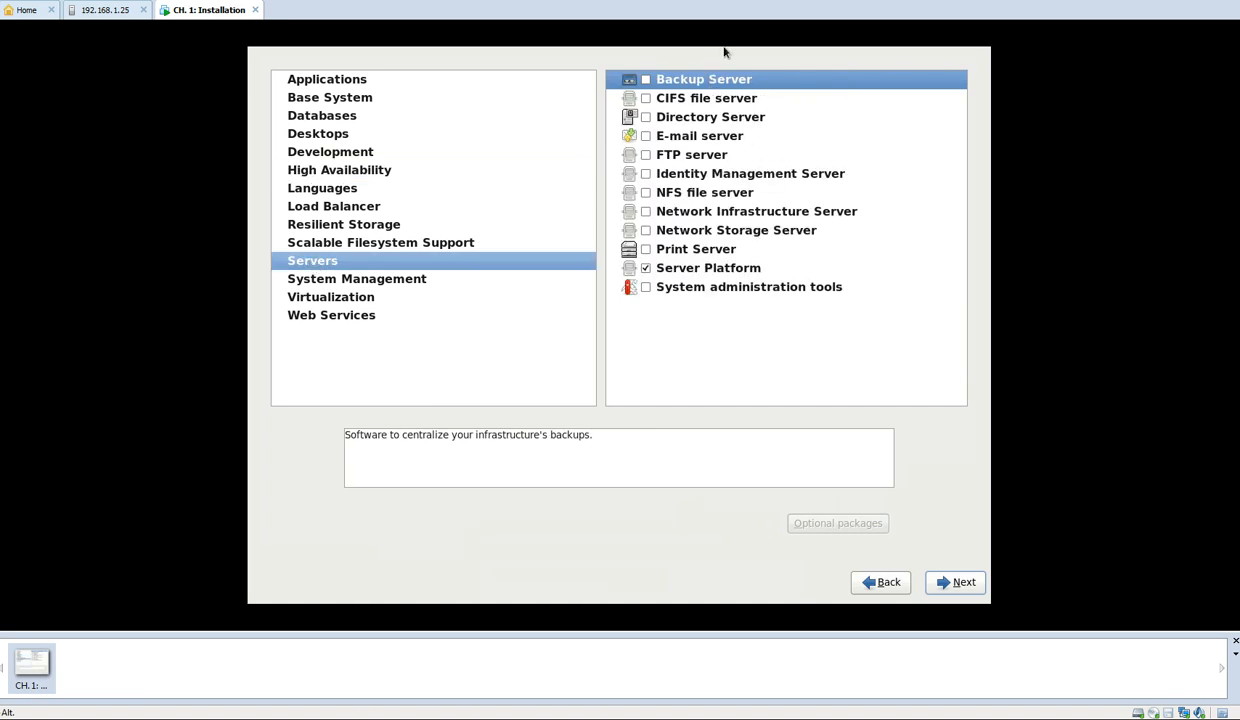
left_click(670, 100)
left_click(672, 117)
left_click(688, 138)
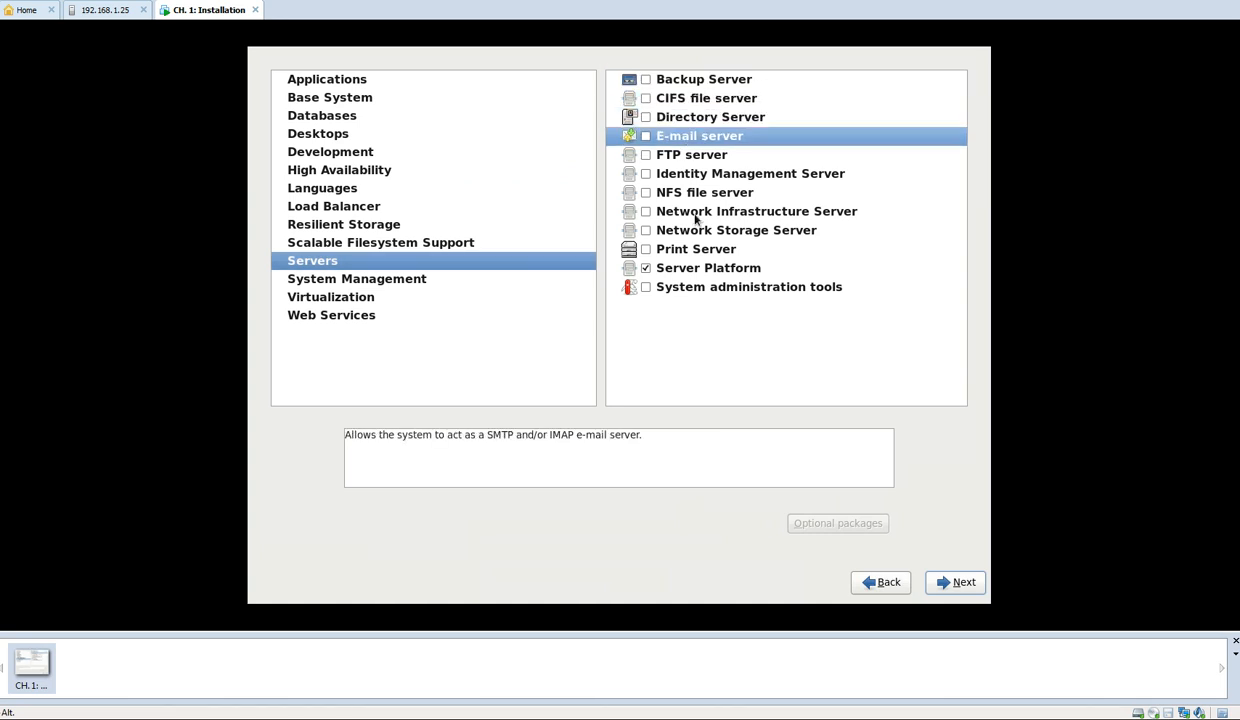
Return to the software sets, choose Basic Server with Customize later, and proceed with the installation
left_click(875, 584)
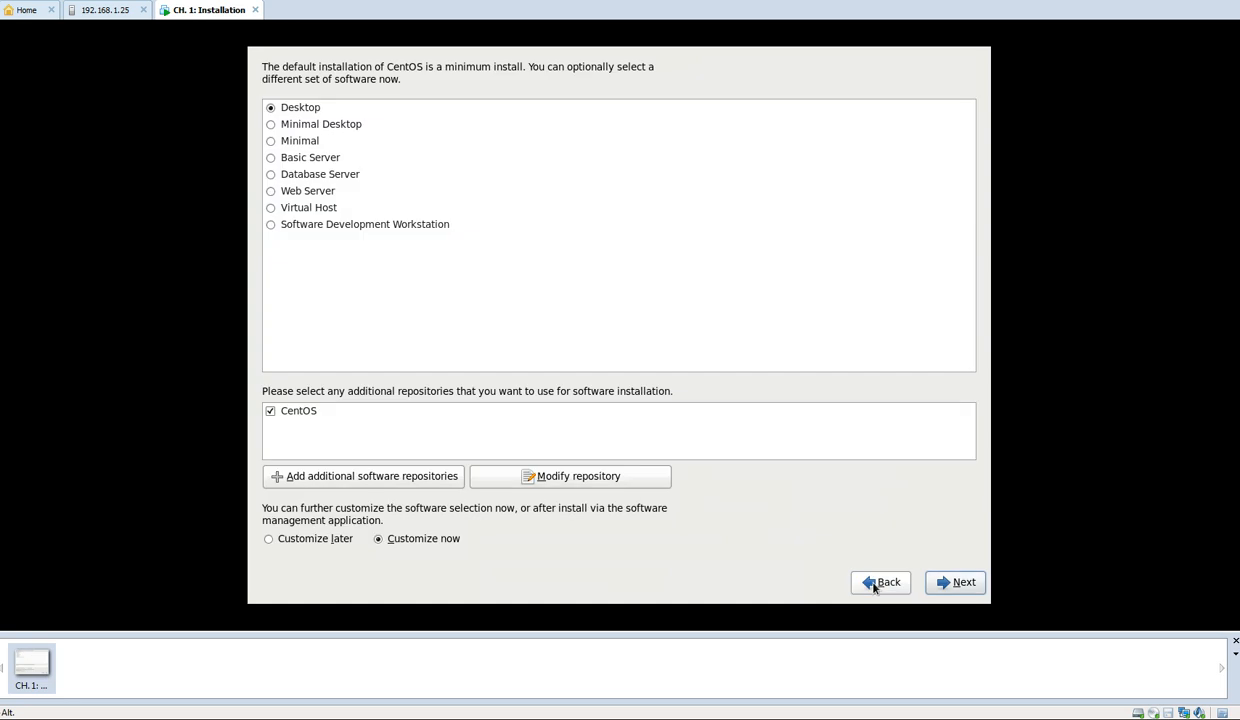
left_click(291, 542)
left_click(301, 160)
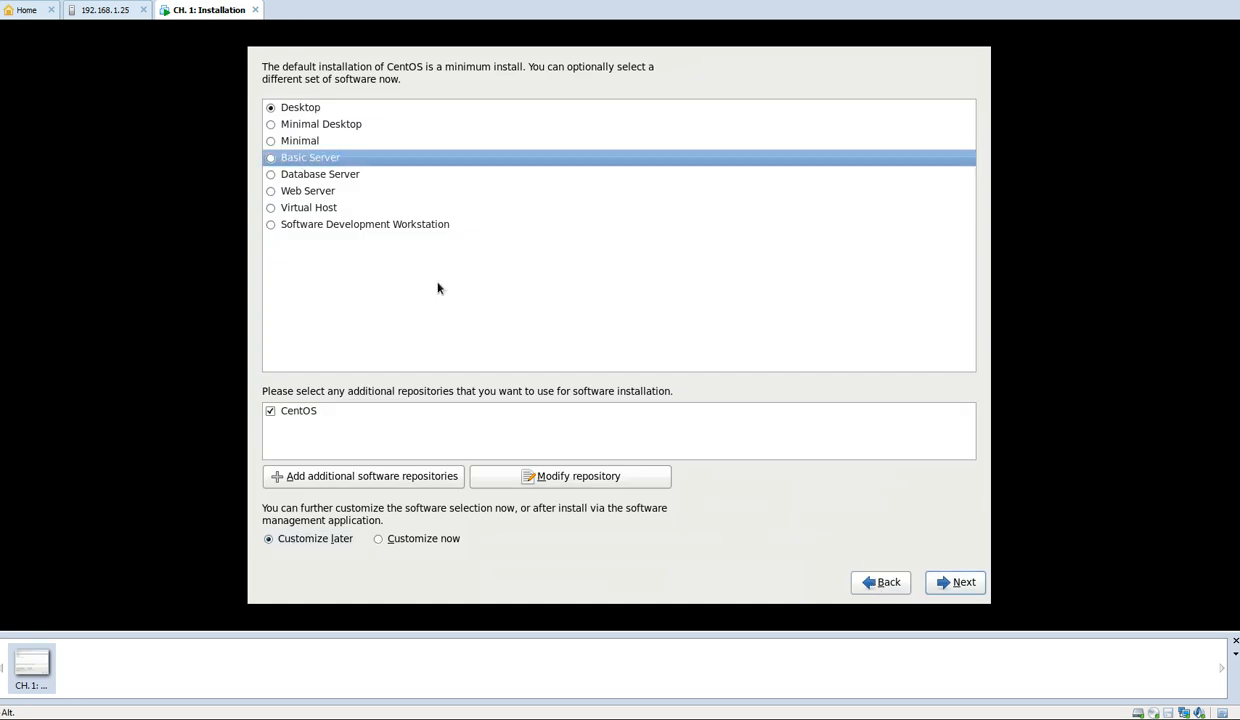
left_click(271, 158)
left_click(960, 585)
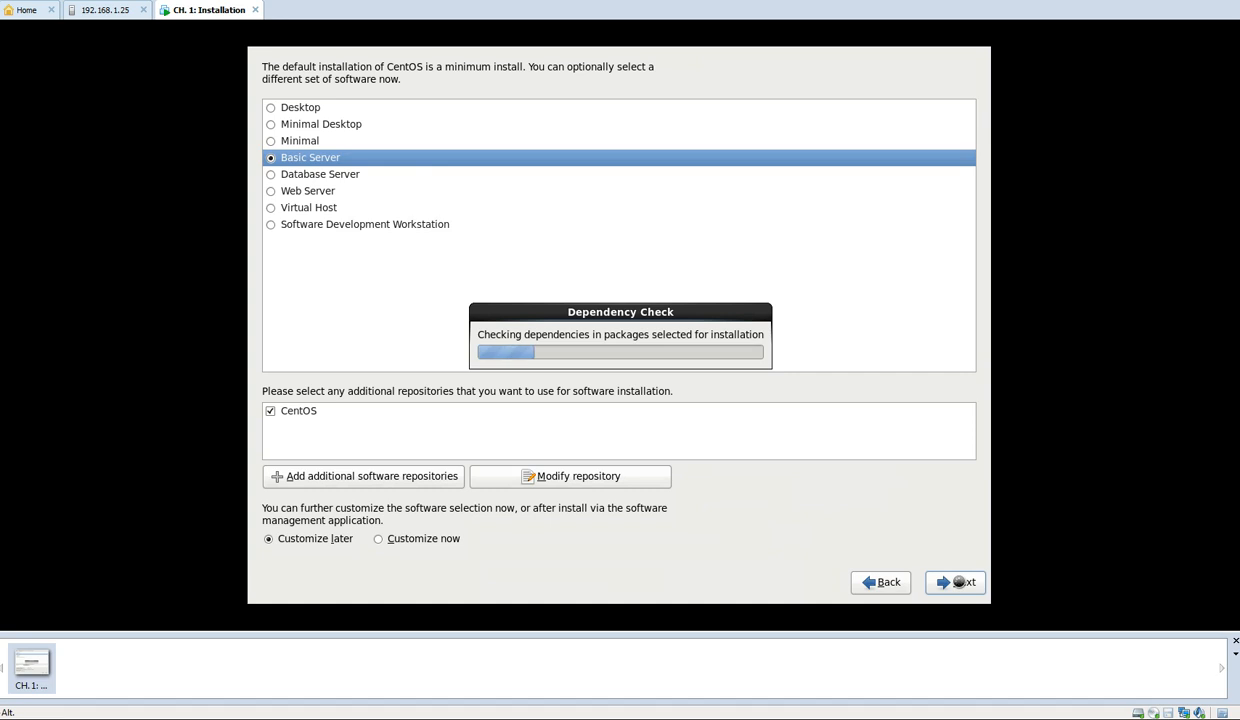